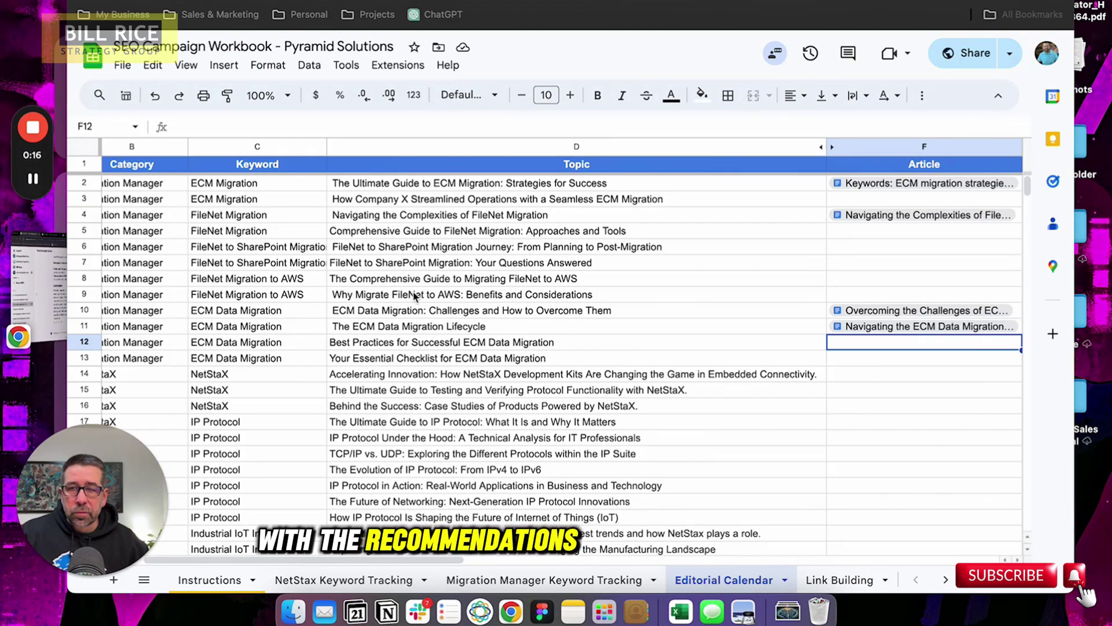
# - Switch to ChatGPT and open the ECM Data Migration Strategy chat with the Tech Strategist Guide
pyautogui.hscroll(-3, 417, 296)
pyautogui.hscroll(2, 417, 295)
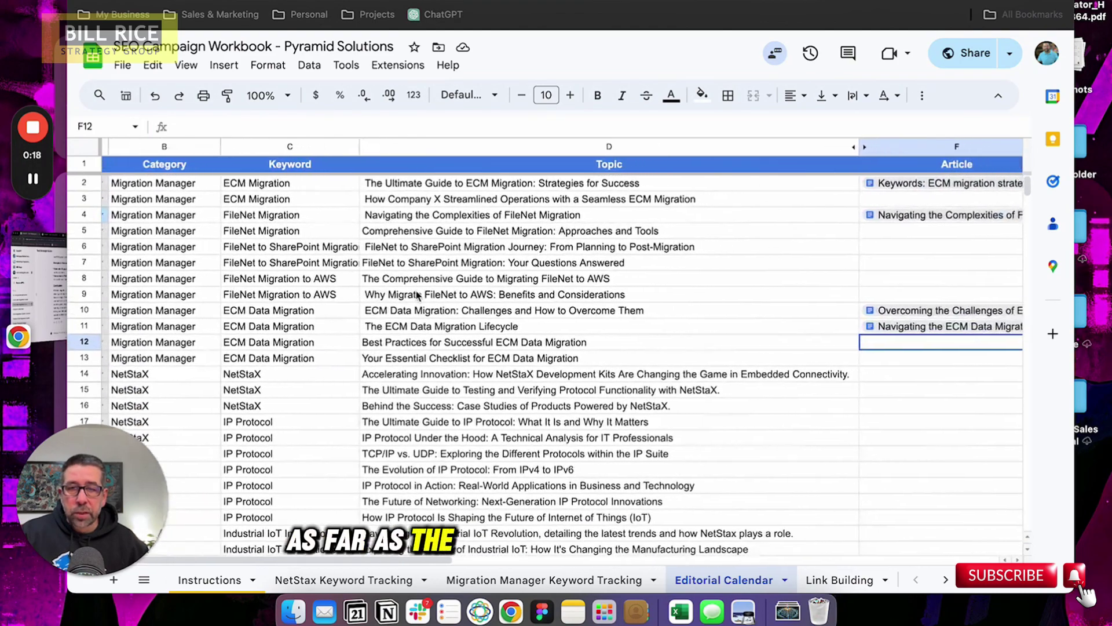
pyautogui.click(62, 299)
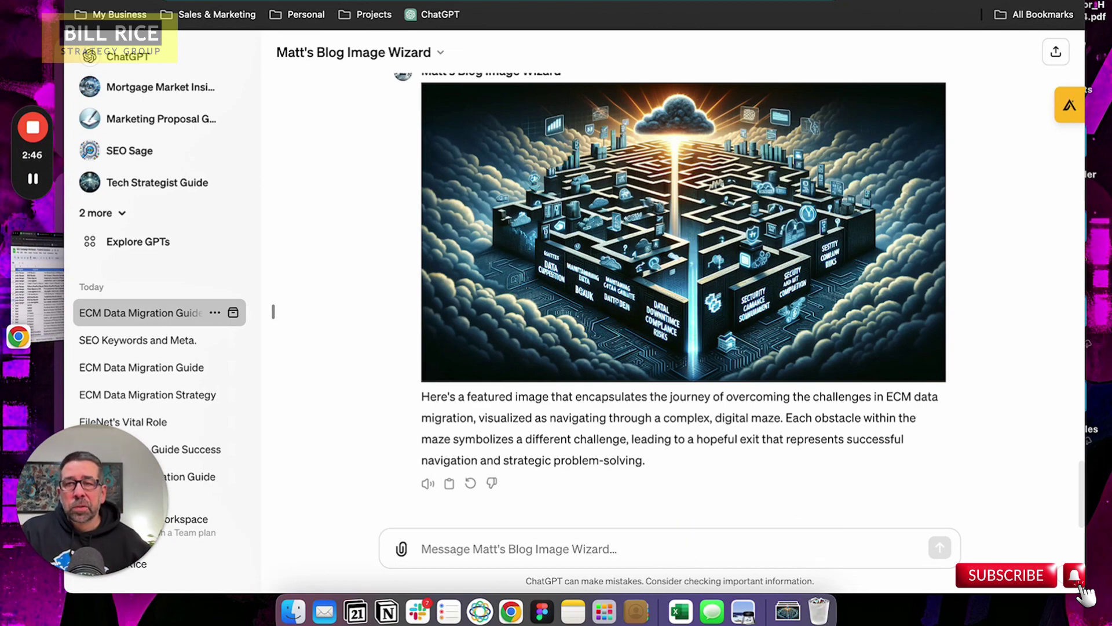
pyautogui.click(148, 395)
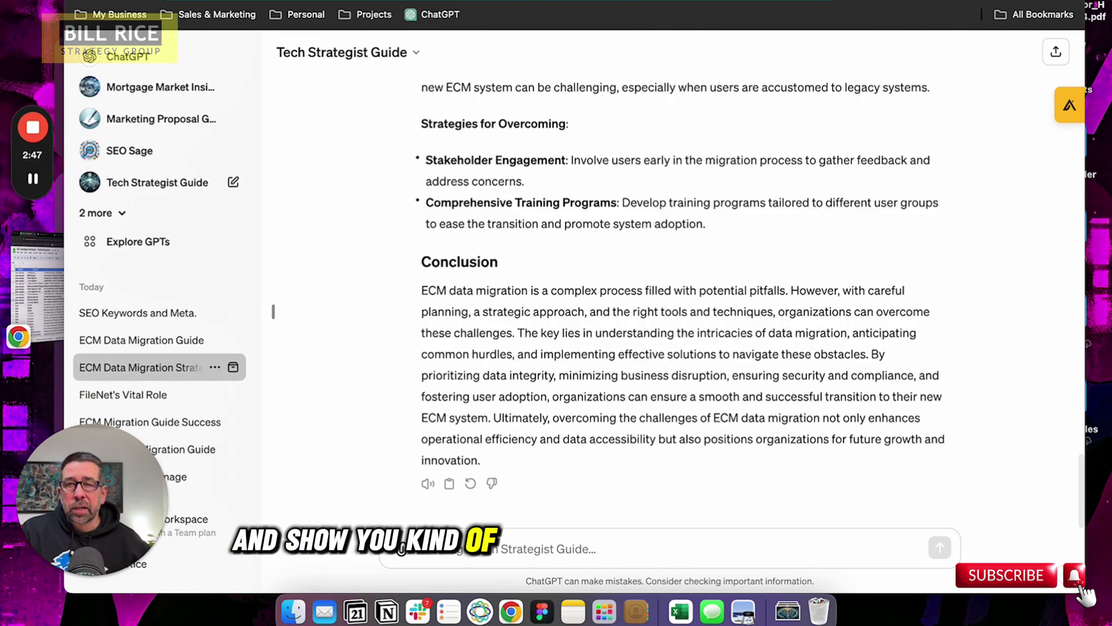
# - Return to Google Sheets and copy the topic "Best Practices for Successful ECM Data Migration" from row 12 of the Editorial Calendar
pyautogui.click(36, 309)
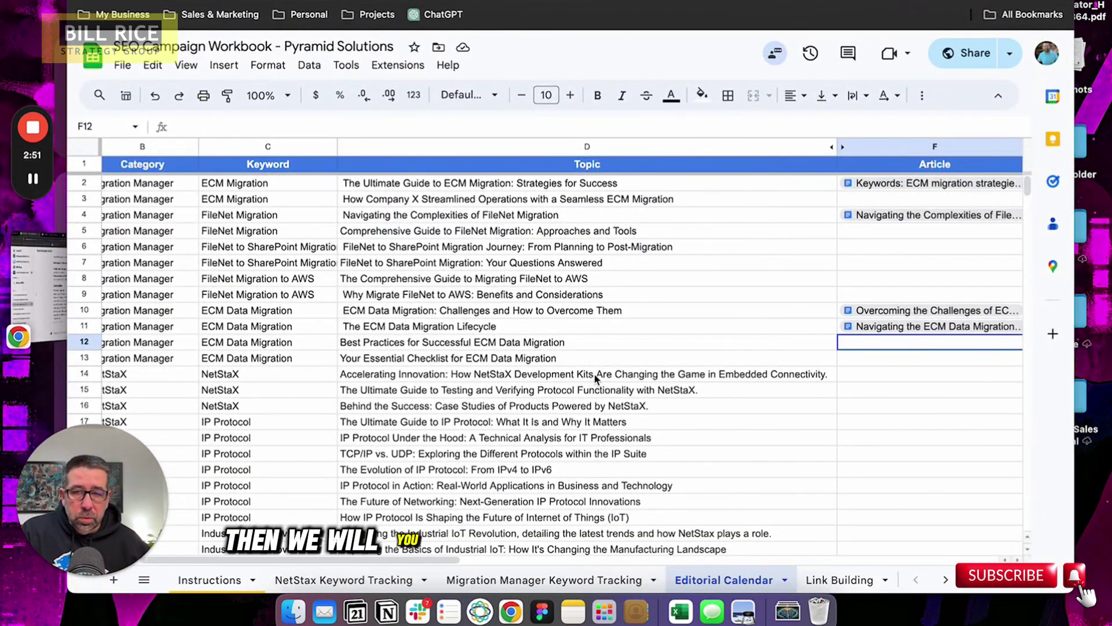
pyautogui.click(512, 344)
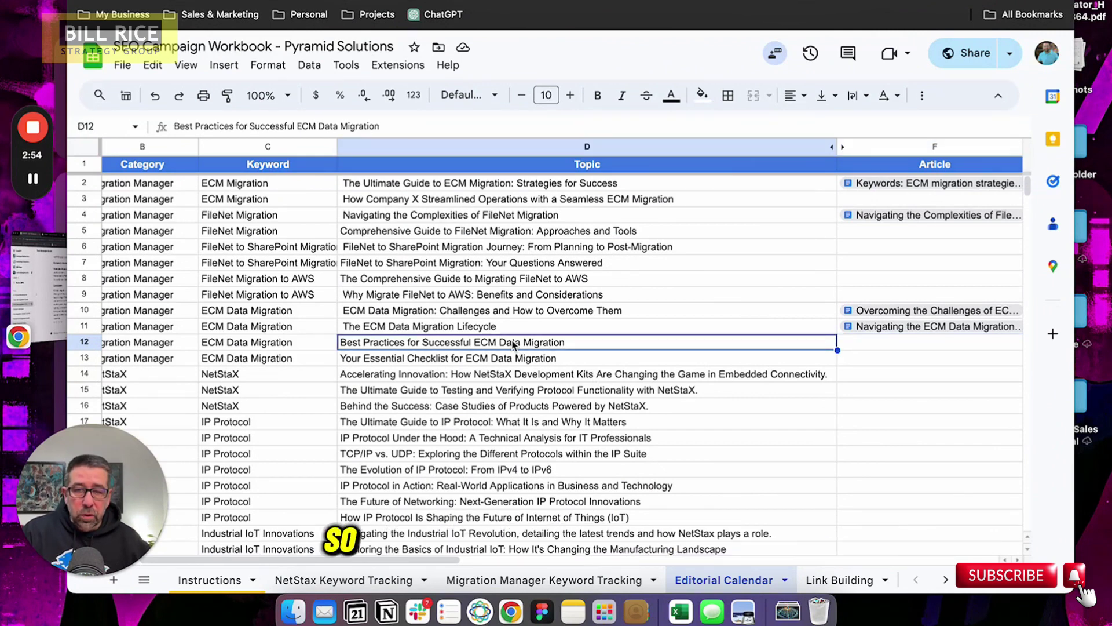
pyautogui.doubleClick(512, 343)
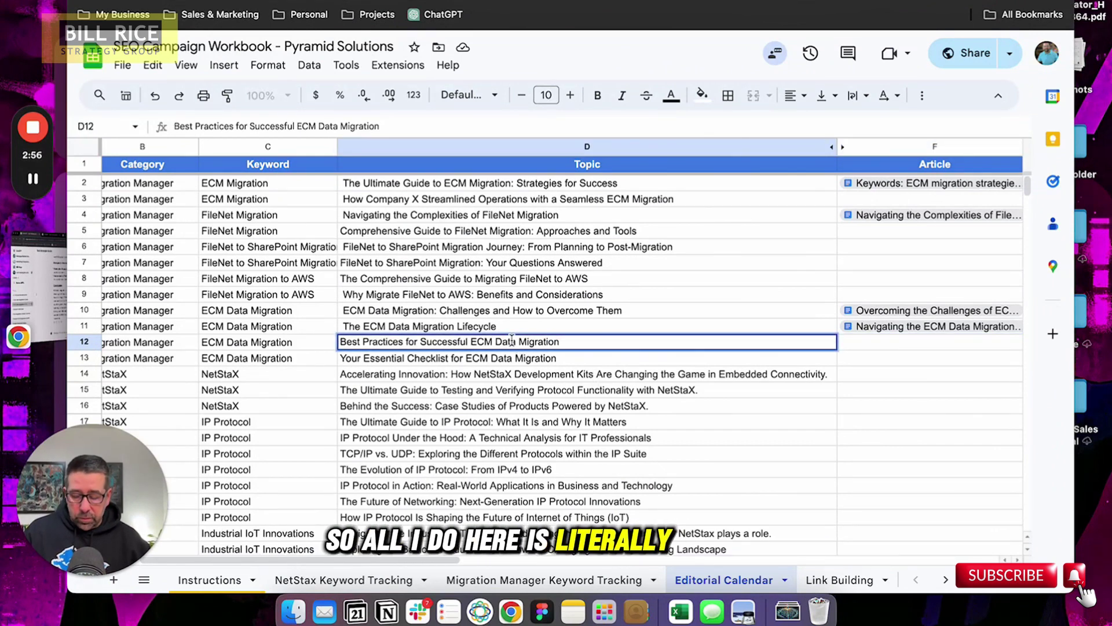
pyautogui.press('super+a')
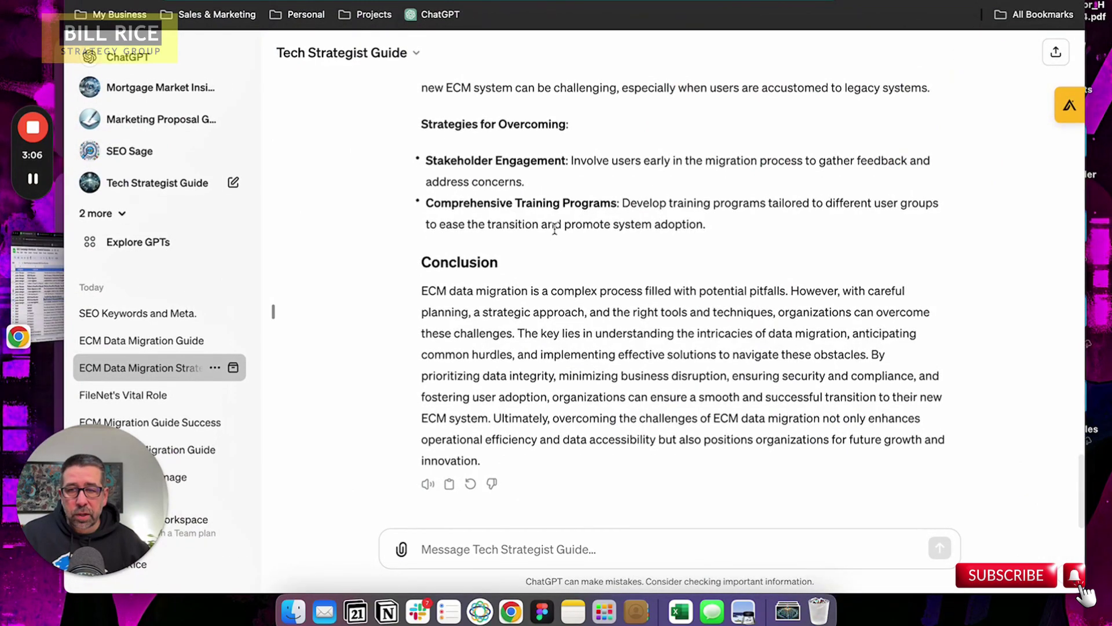
# - In the Tech Strategist Guide chat, draft the prompt "Write an article outlining the Best Practices for a Successful ECM Data Migration."
pyautogui.scroll(10, 556, 234)
pyautogui.scroll(15, 556, 234)
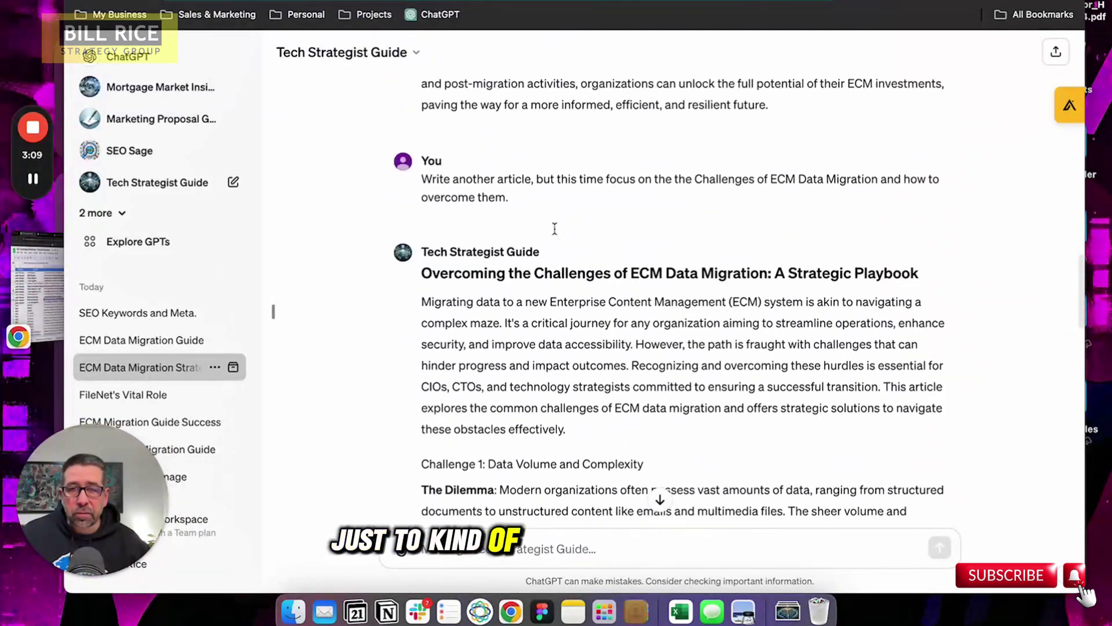
pyautogui.scroll(-20, 555, 234)
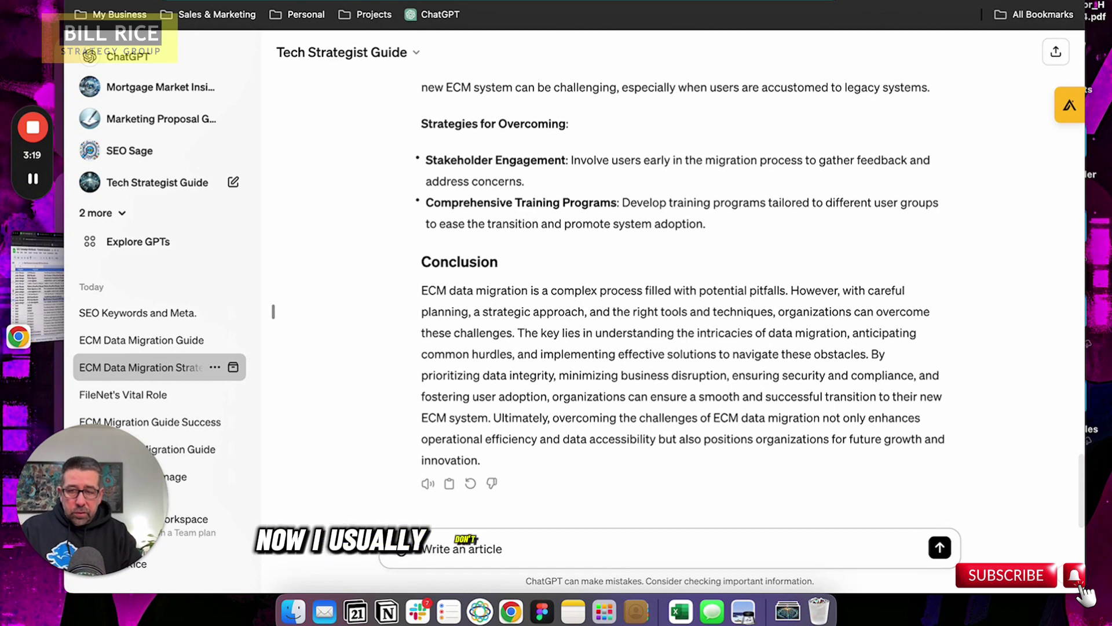
pyautogui.press('super+v')
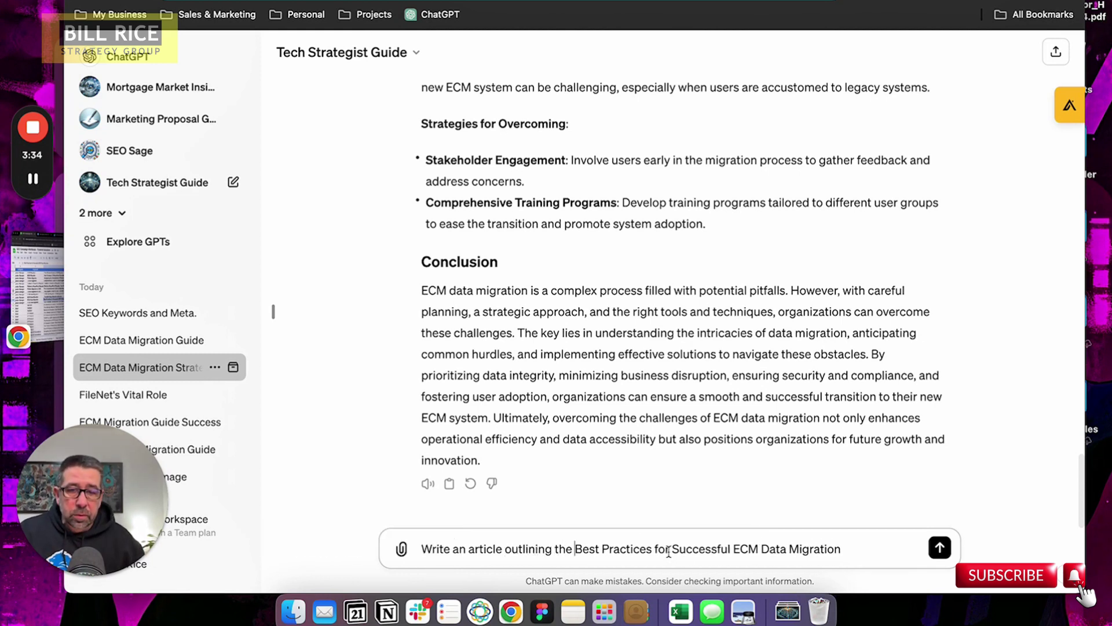
pyautogui.write('ation')
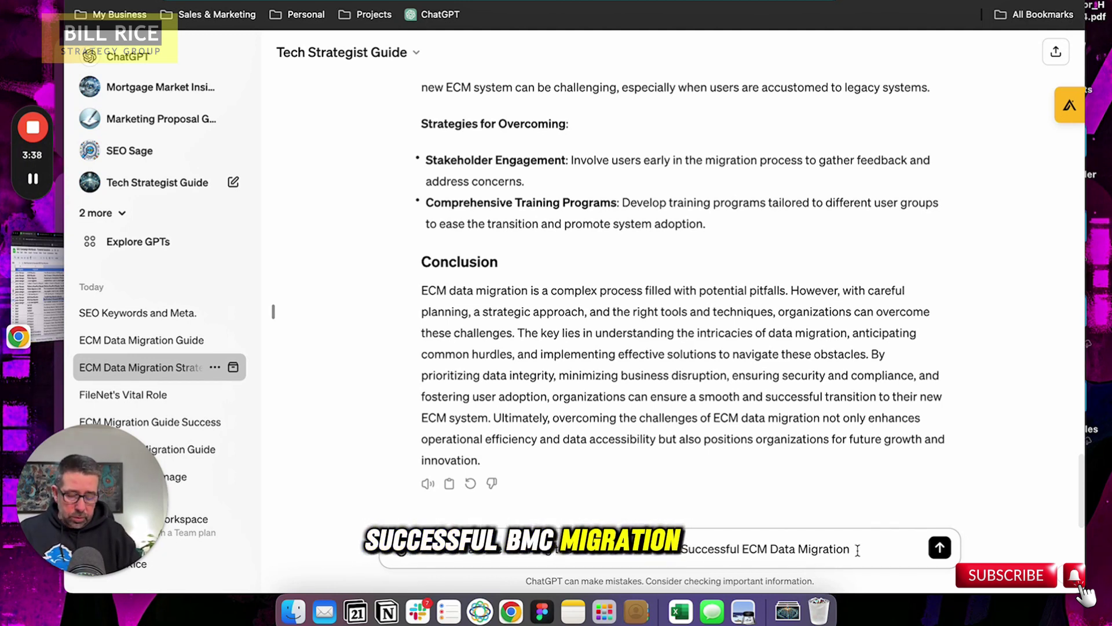
pyautogui.write('.')
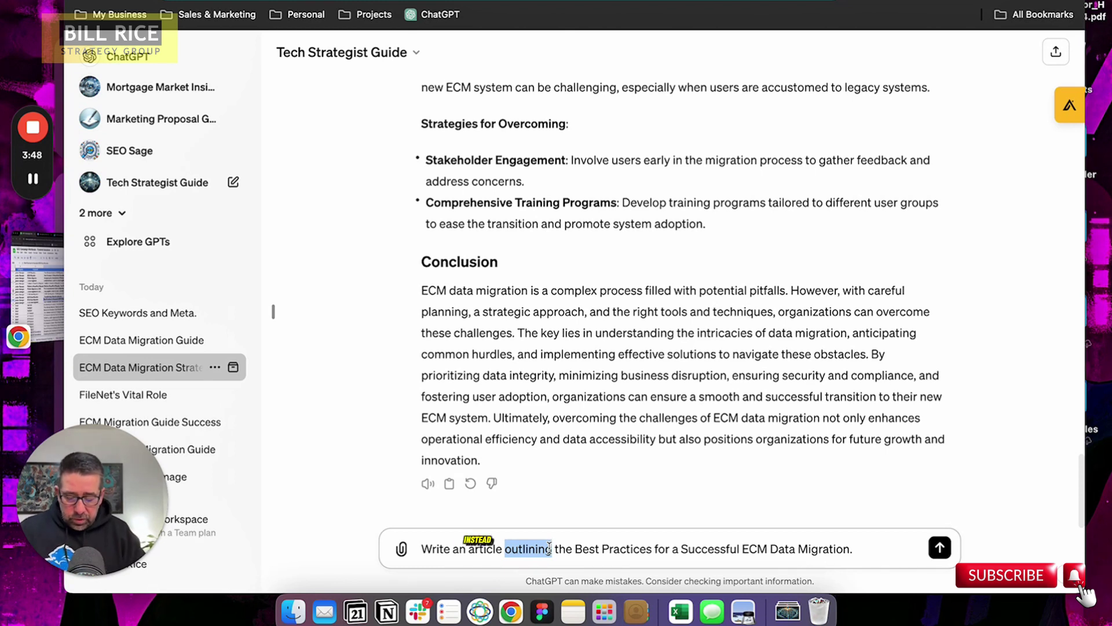
# - Replace "outlining" in the prompt with "teaching junior technologist or less experienced CIOs and CTOs" and send it
pyautogui.write('tr')
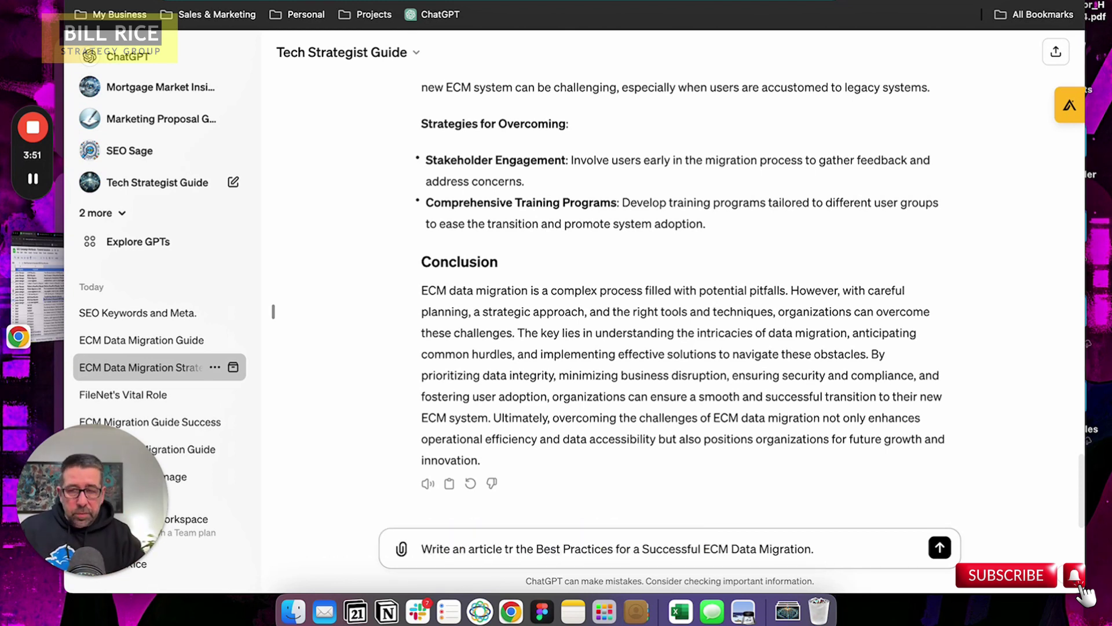
pyautogui.press('BackSpace')
pyautogui.write('eaching ')
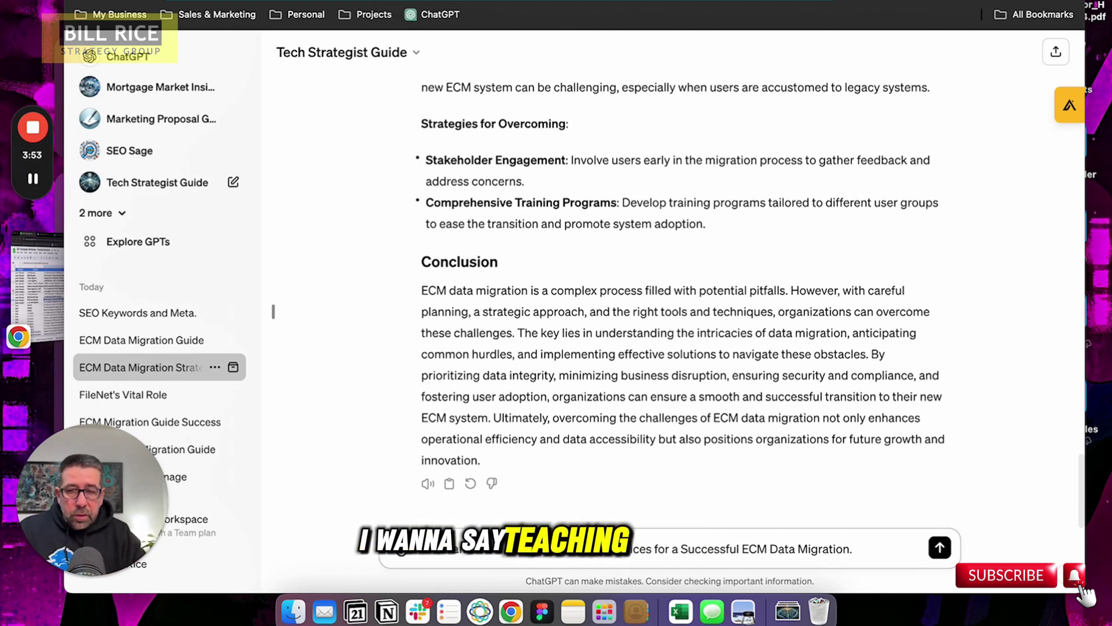
pyautogui.write('ju')
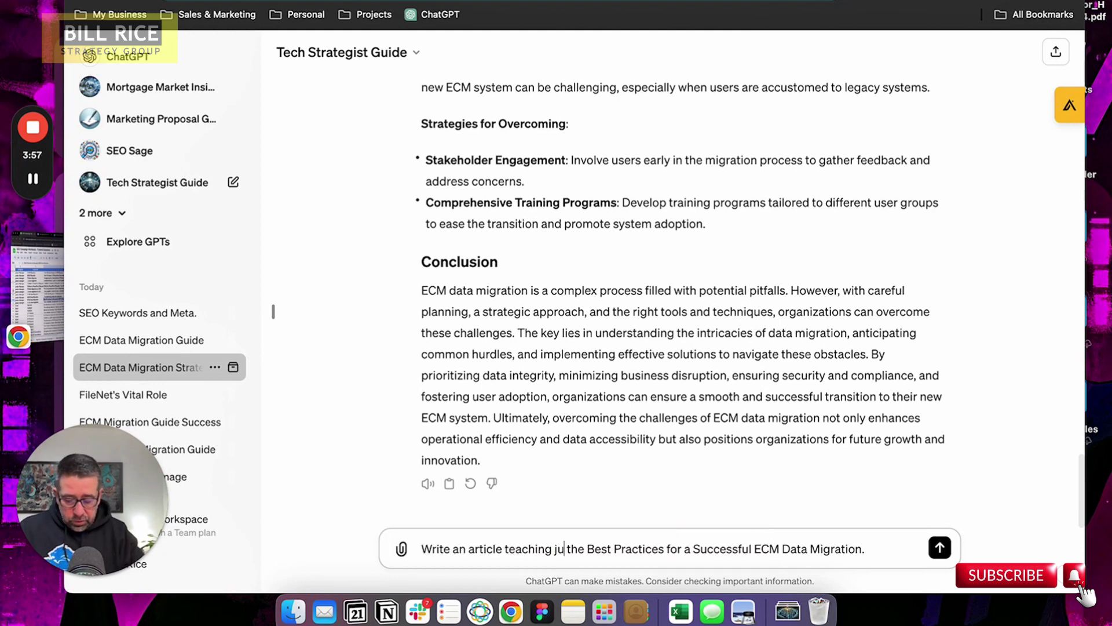
pyautogui.write('nior ')
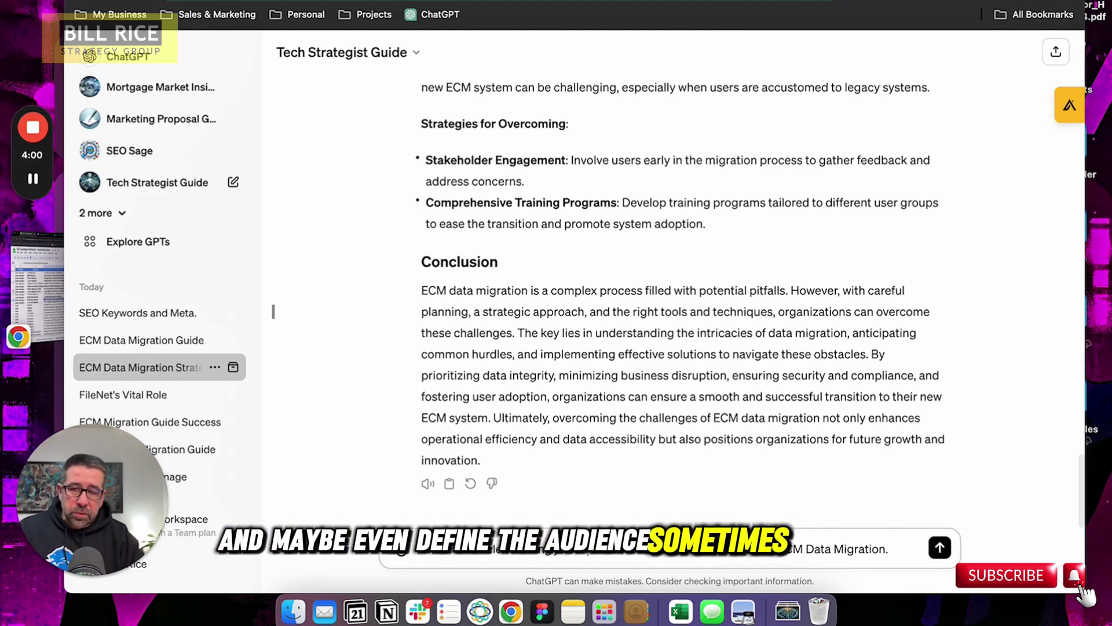
pyautogui.write('tec')
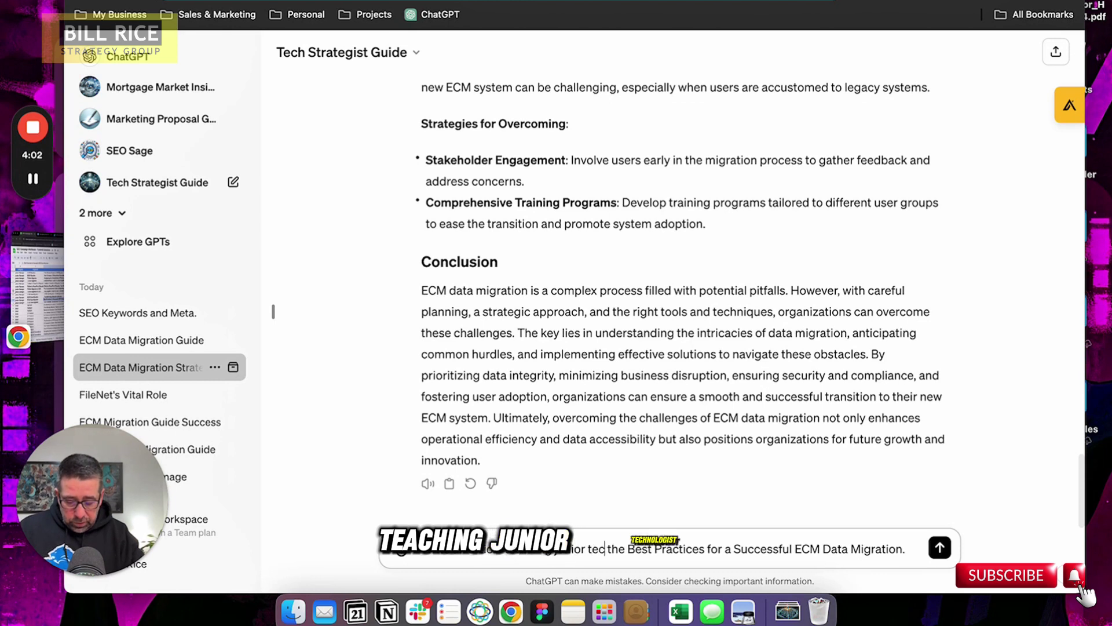
pyautogui.write('hnologist or less experienced CIOs and CTOs the Best')
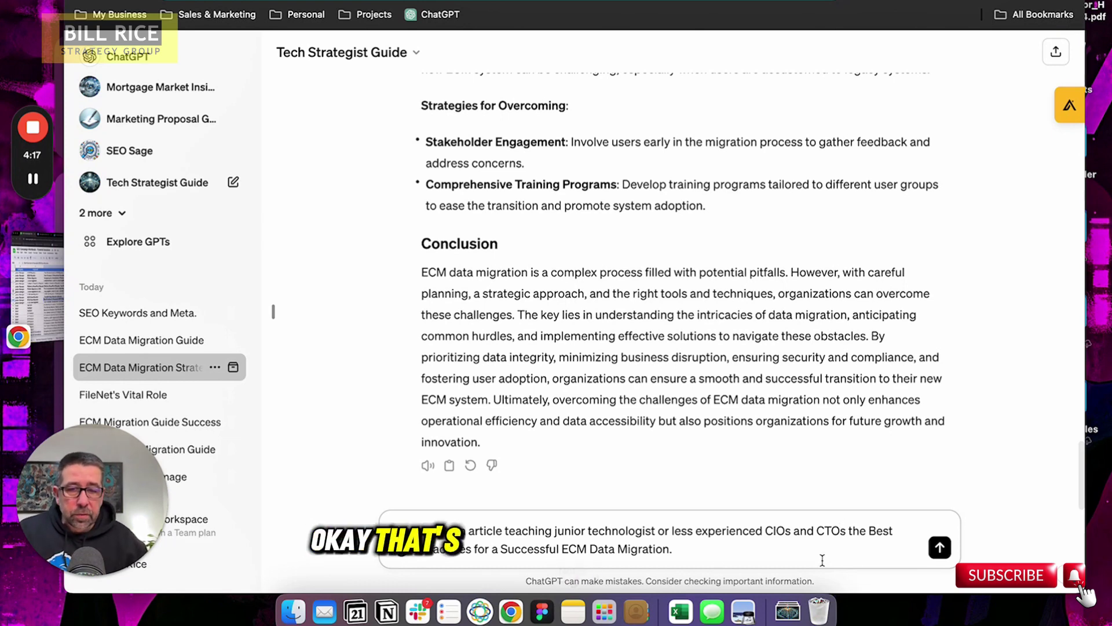
pyautogui.click(940, 547)
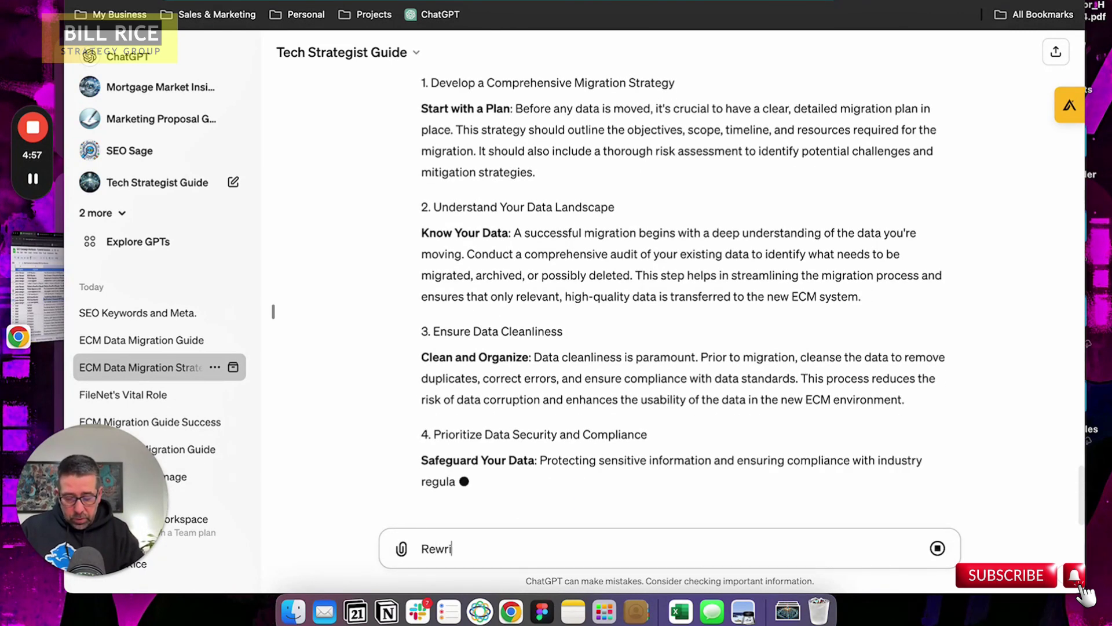
# - Draft a follow-up prompt beginning "Rewrite this article, but this time don't call out the audience by name --"
pyautogui.write("te this article, but this time don't c")
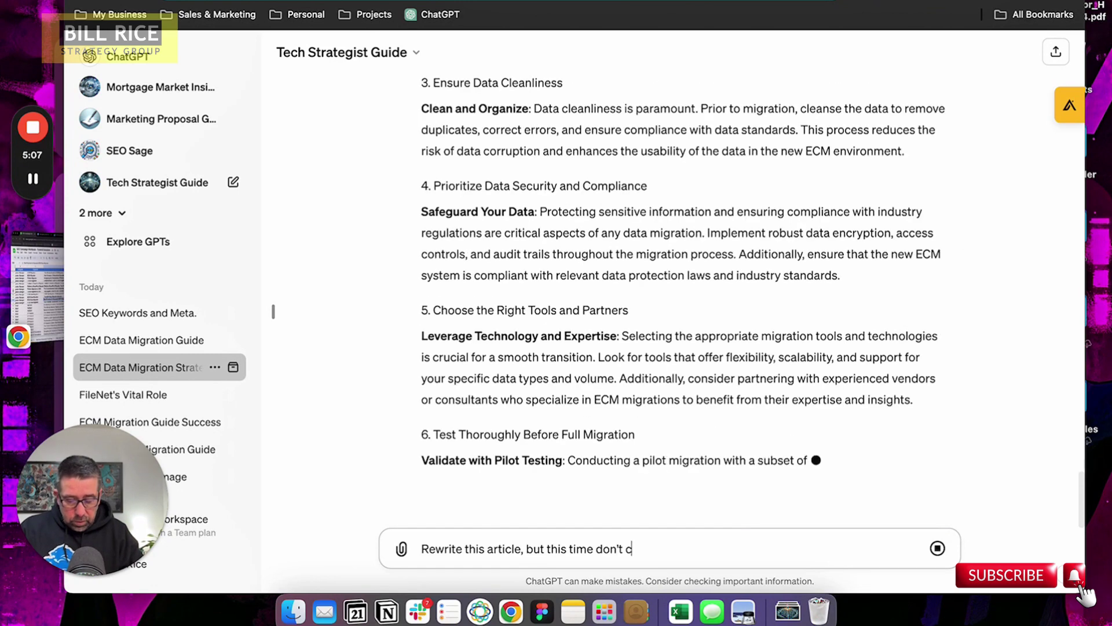
pyautogui.write('all out the audience')
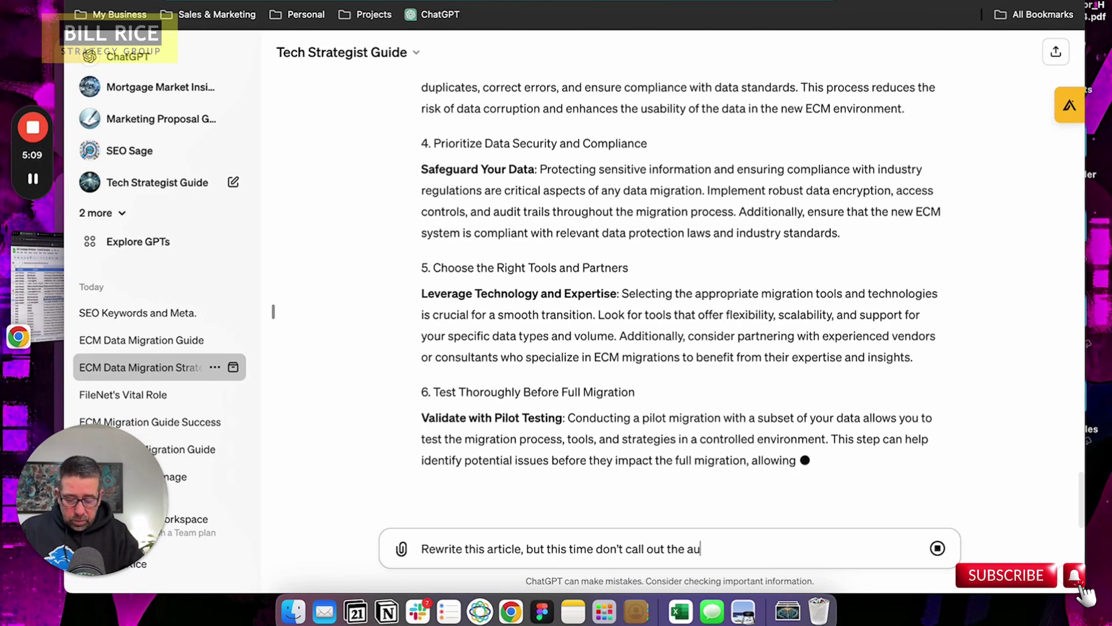
pyautogui.write('by name, i')
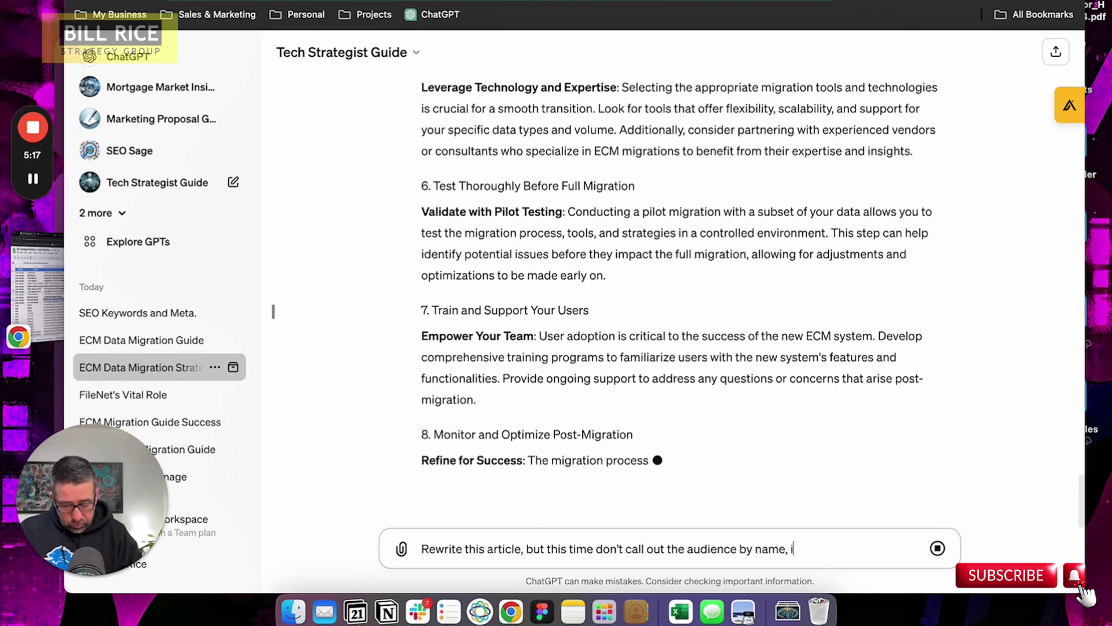
pyautogui.press('BackSpace')
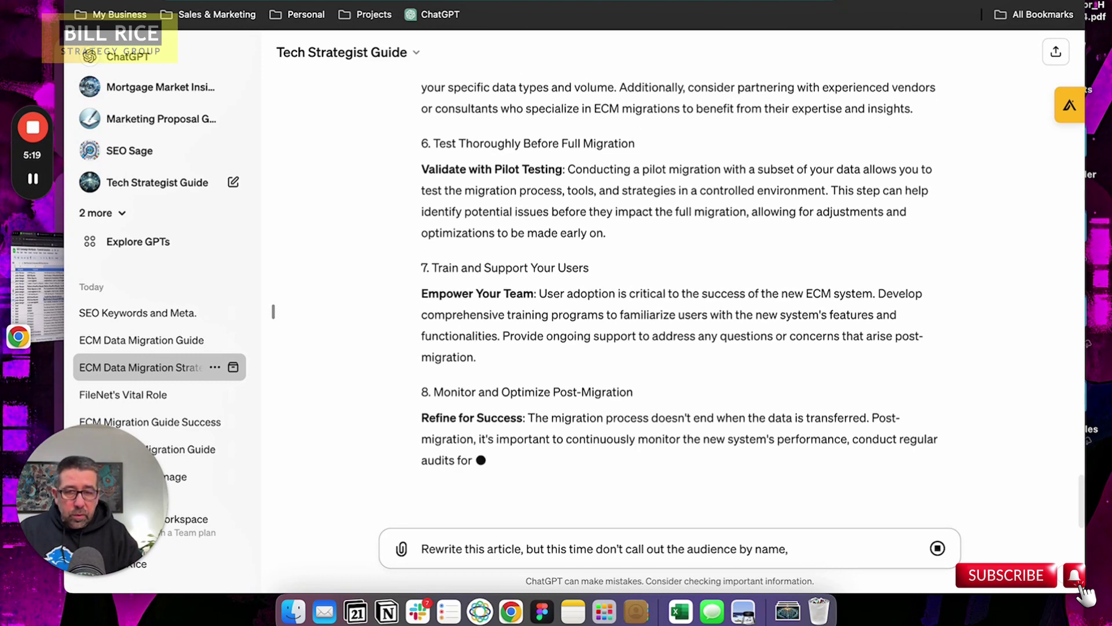
pyautogui.write('--')
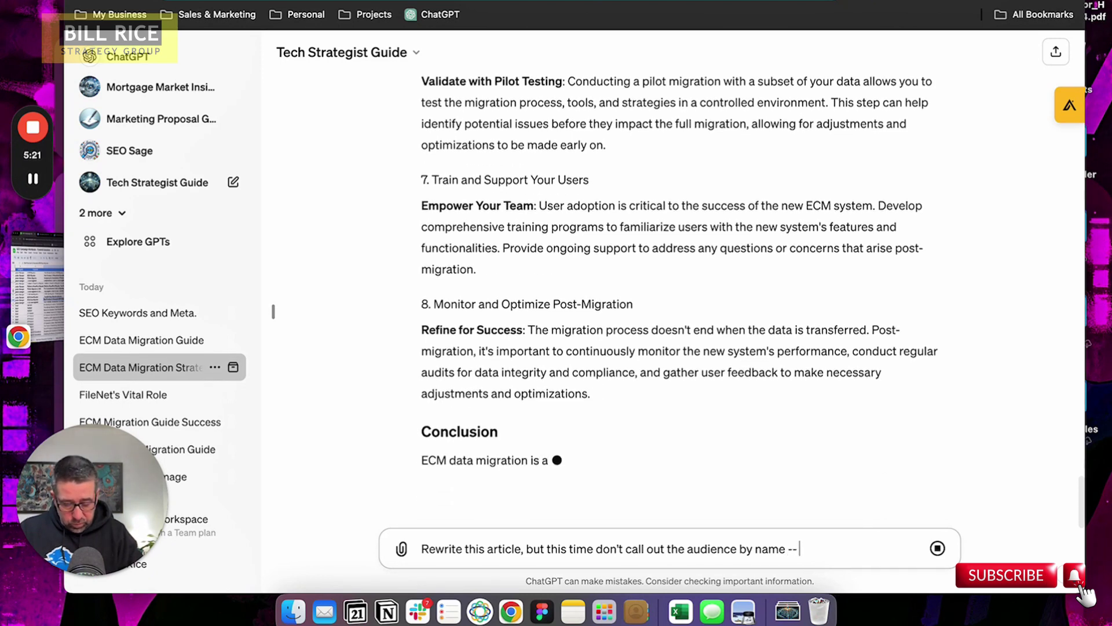
# - Finish the prompt with "junior technologists and less experienced CIOs and CTOS -- but rather just know that that is the audience you are writing for." and send it
pyautogui.write('junior technologiest')
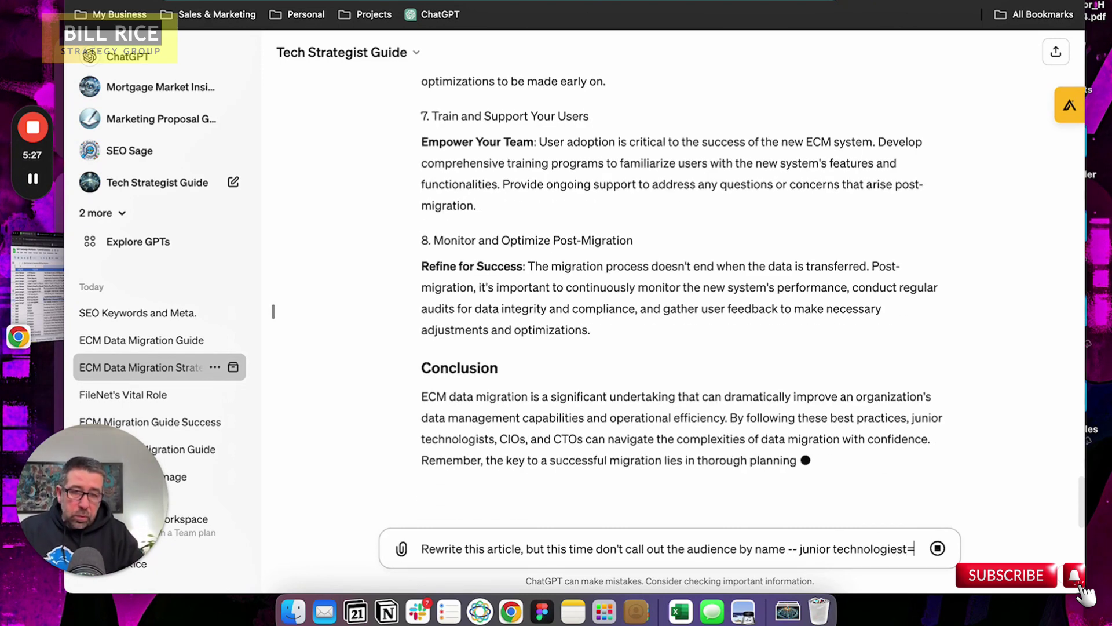
pyautogui.press('BackSpace')
pyautogui.press('BackSpace')
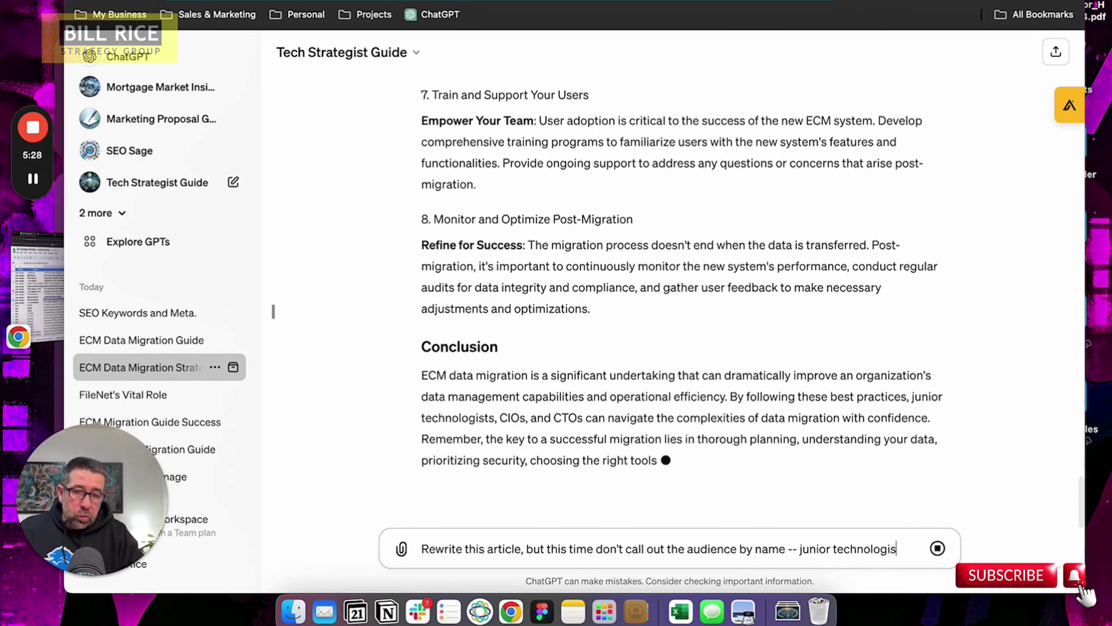
pyautogui.write('=s')
pyautogui.write(' an')
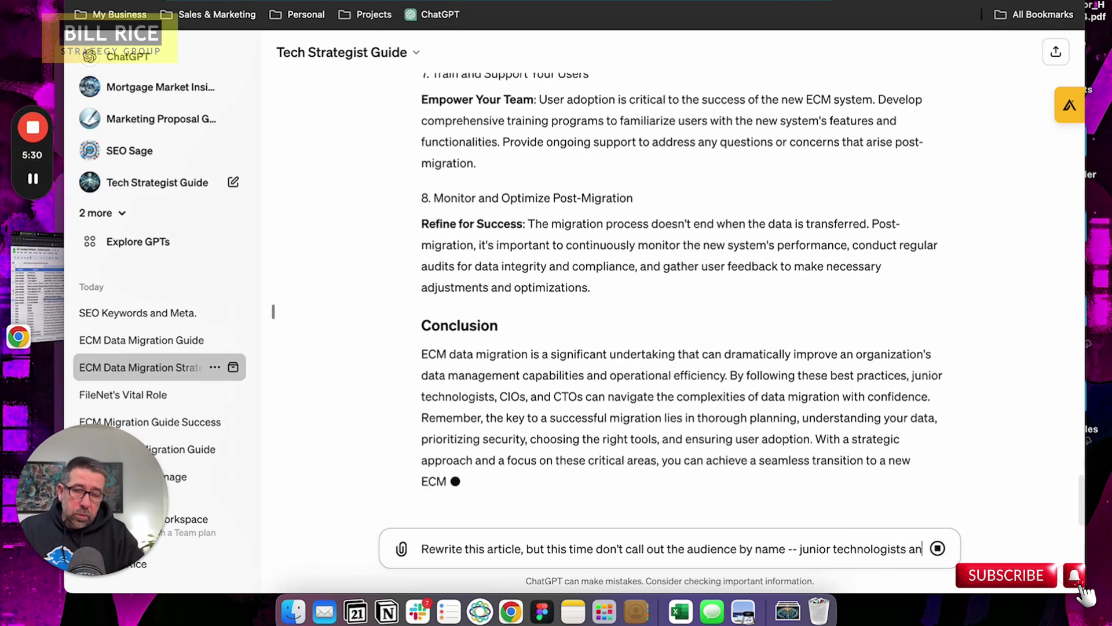
pyautogui.write('d')
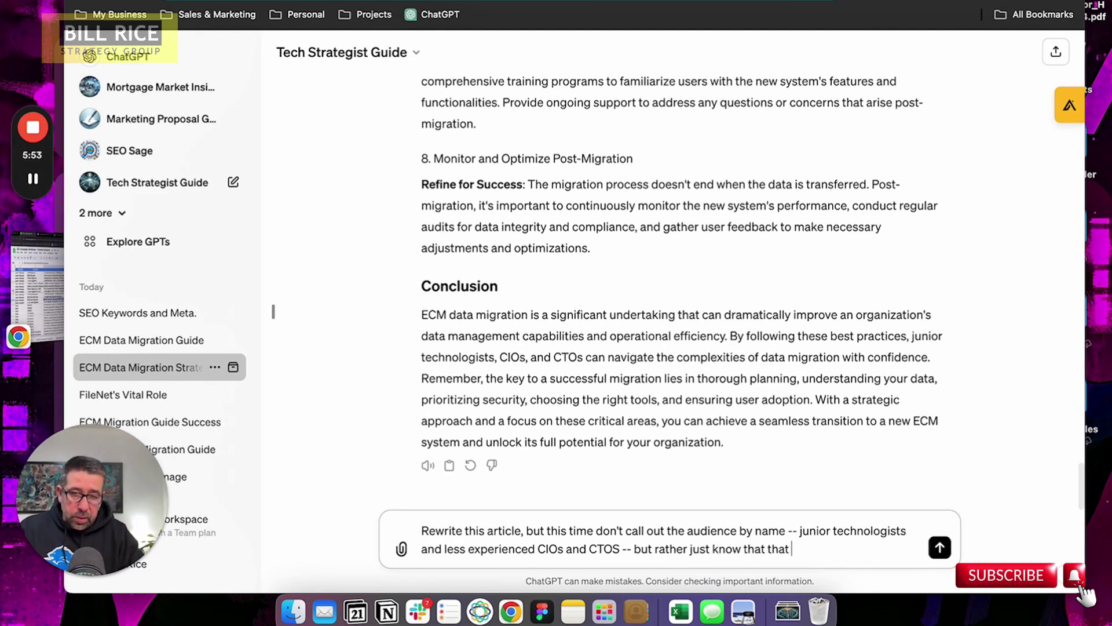
pyautogui.write('audience you are writing for.')
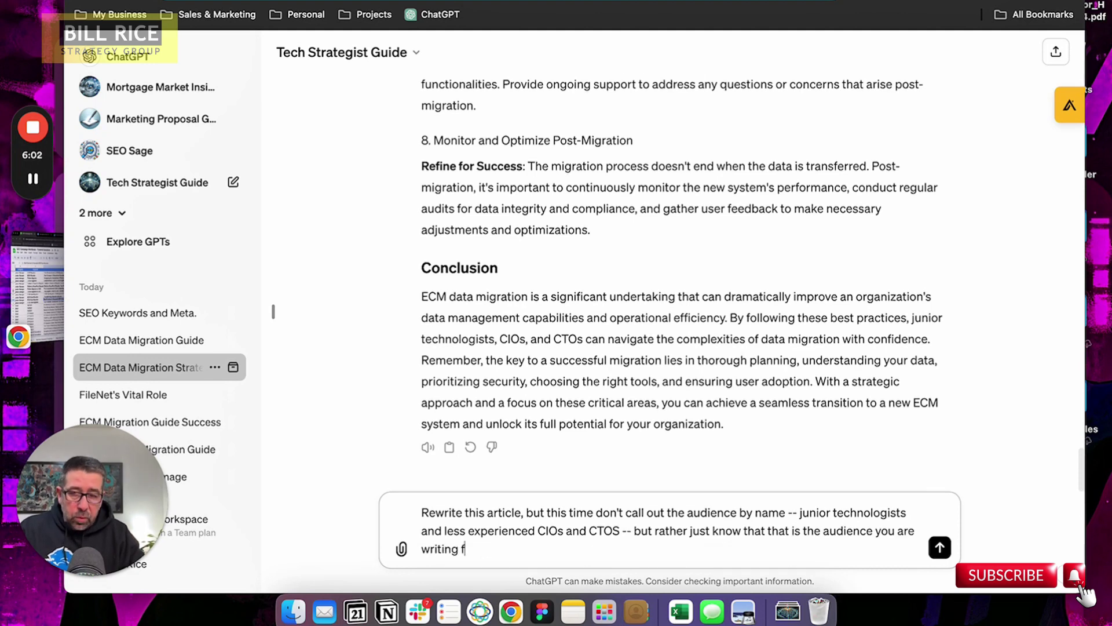
pyautogui.press('Return')
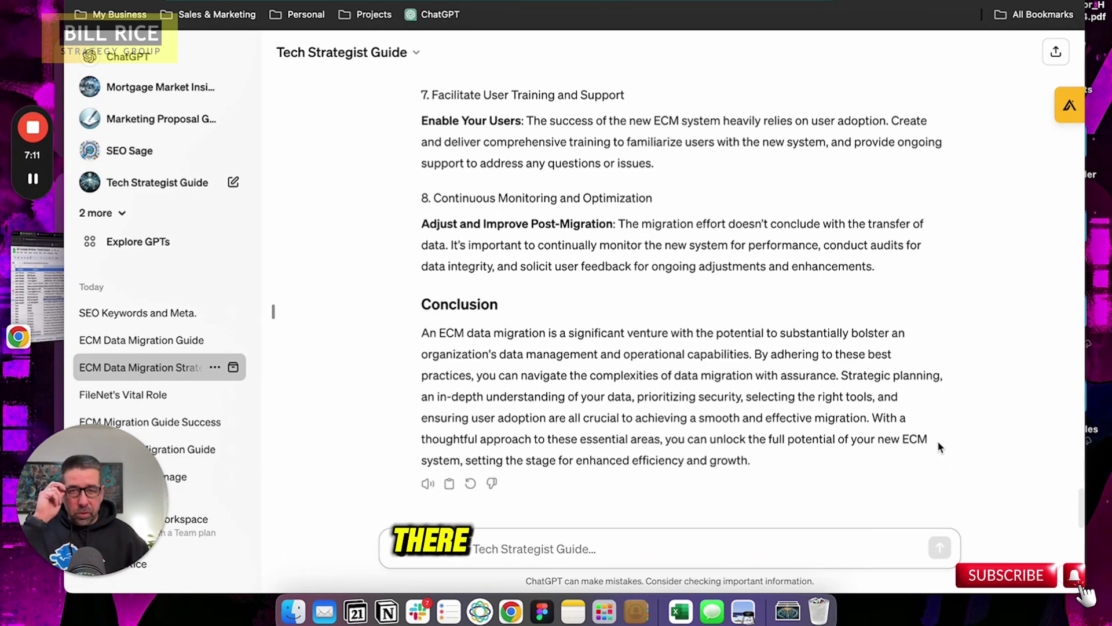
# - Copy the rewritten article, switch to the Blog SEO Formatter chat and locate the earlier "Format this article for SEO:" prompt
pyautogui.click(450, 484)
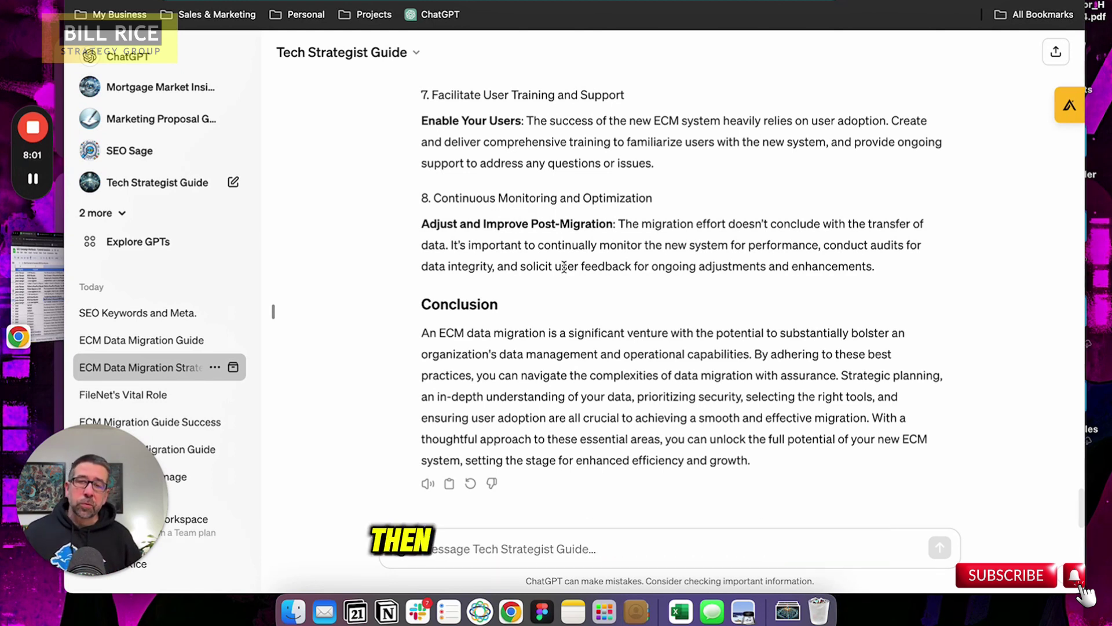
pyautogui.click(449, 483)
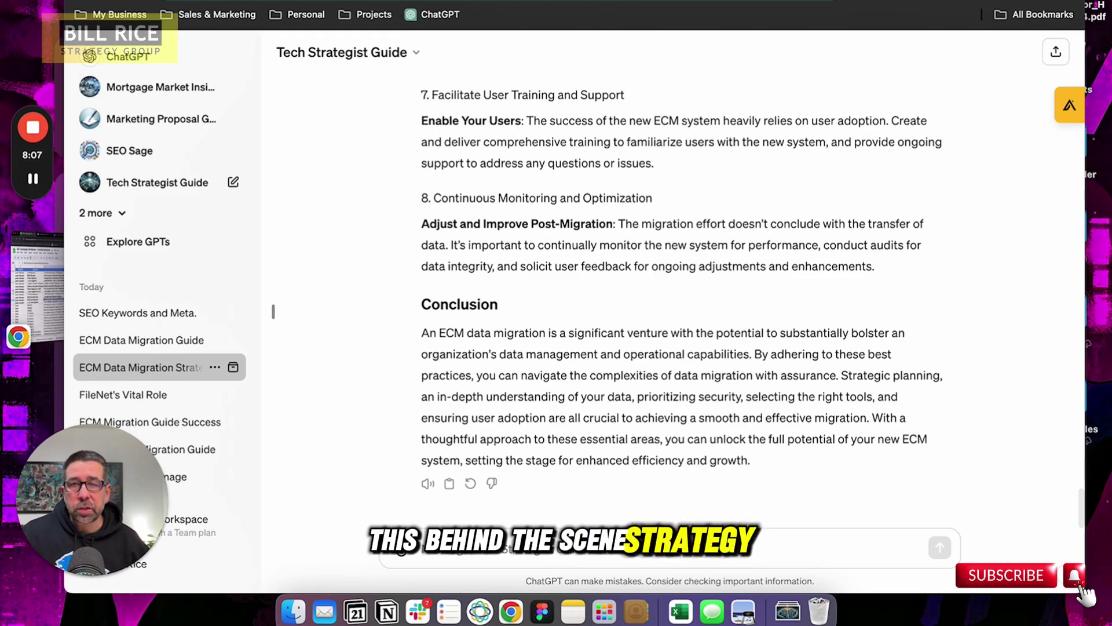
pyautogui.click(359, 2)
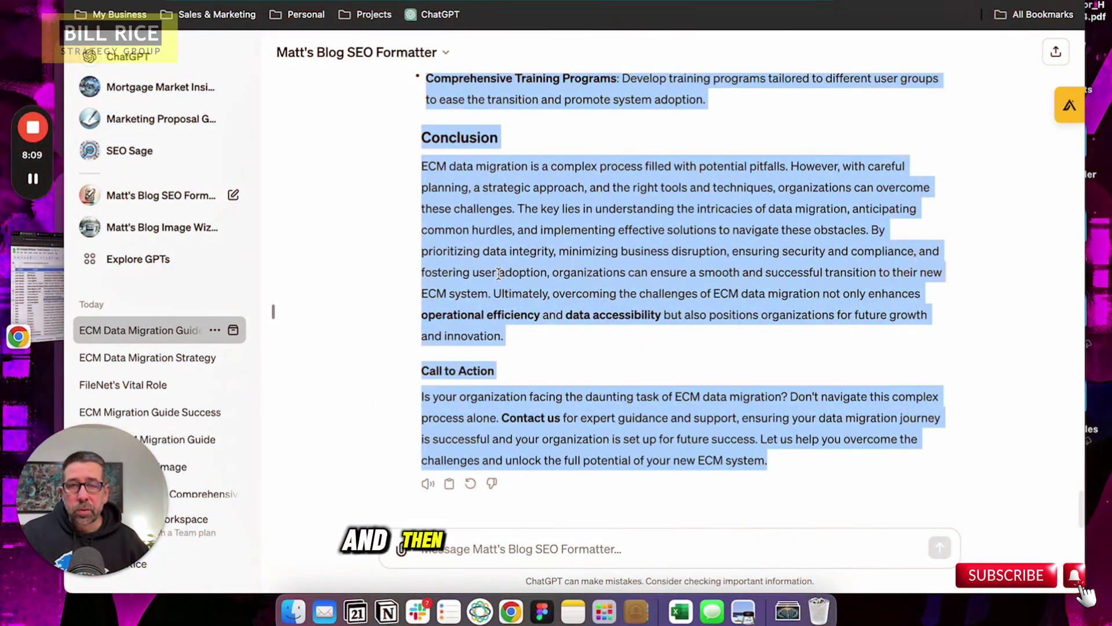
pyautogui.scroll(20, 498, 274)
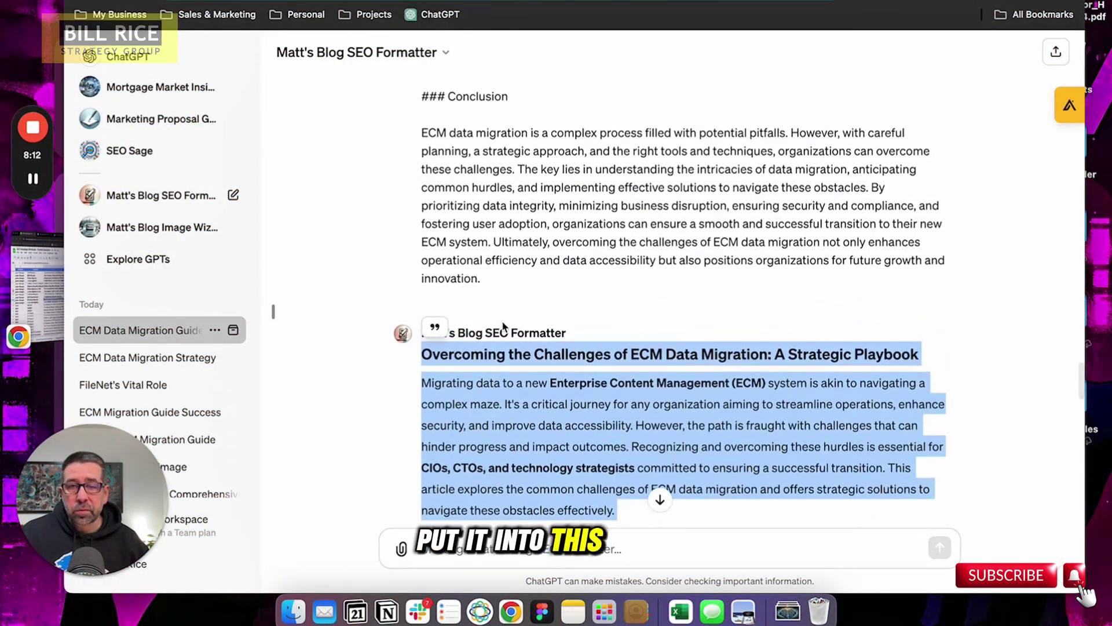
pyautogui.scroll(10, 500, 302)
pyautogui.scroll(-1, 502, 322)
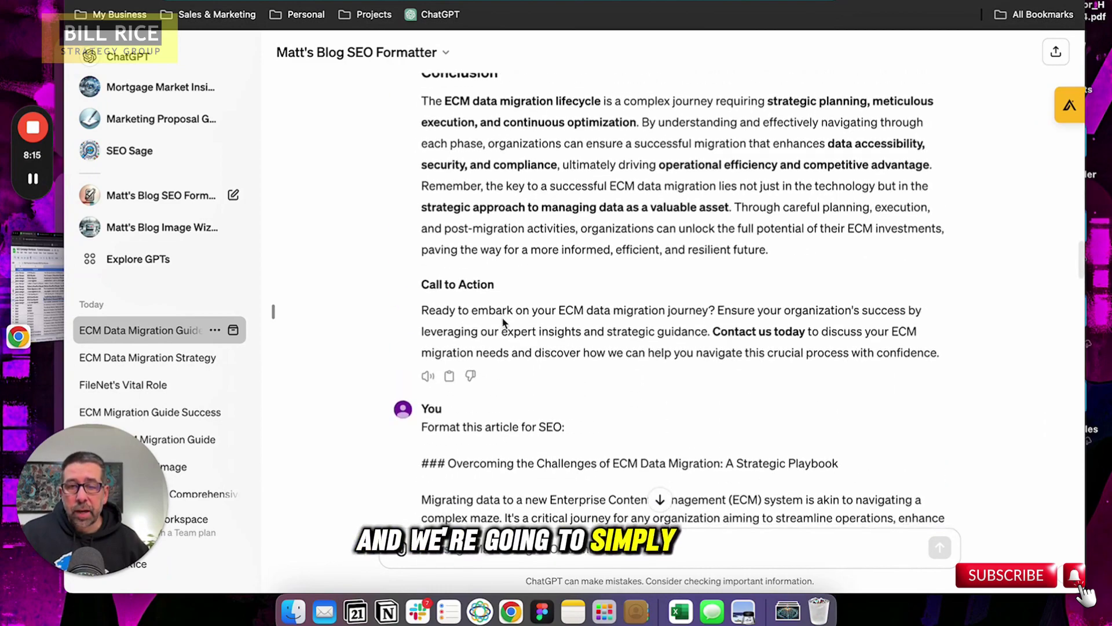
# - Send the Blog SEO Formatter the prompt "Format this article for SEO:" followed by the copied ECM data migration article
pyautogui.scroll(-20, 516, 432)
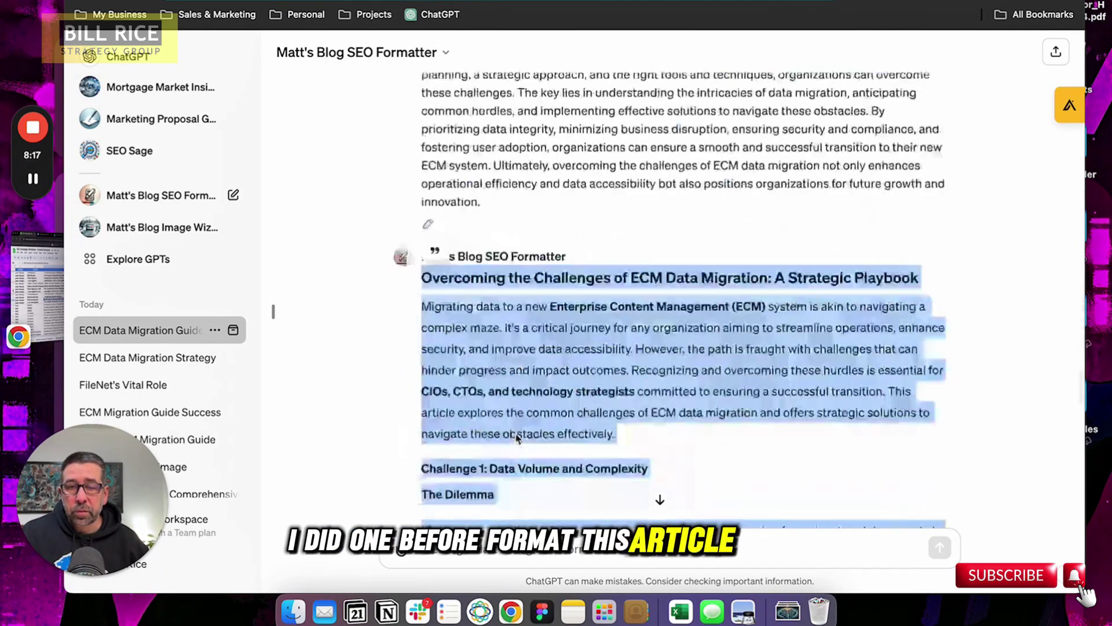
pyautogui.click(446, 548)
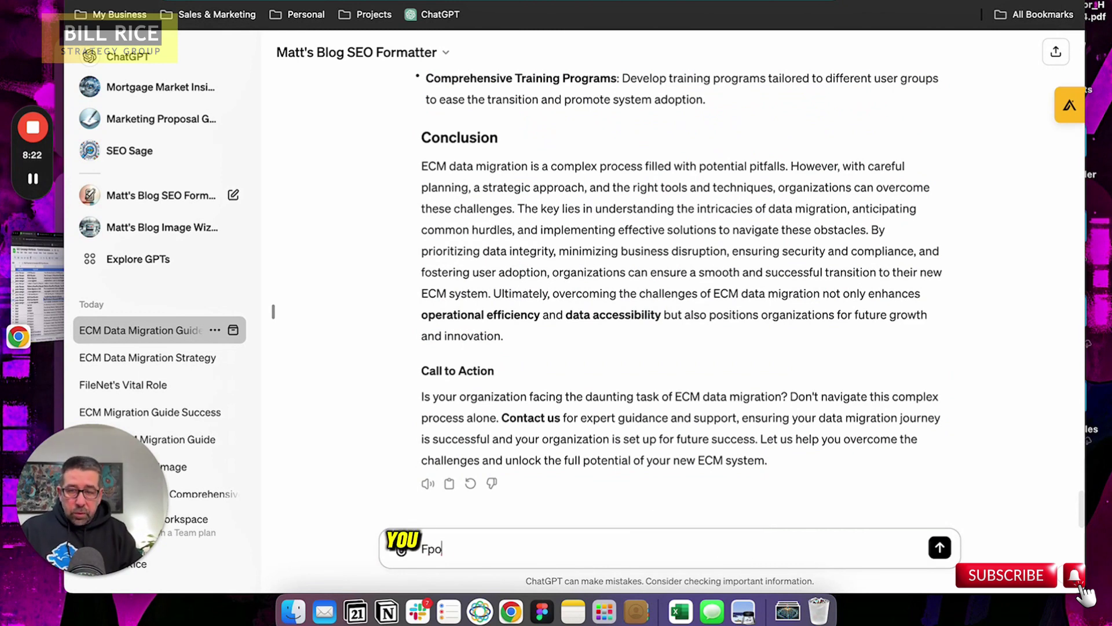
pyautogui.write('Format this article for SEO')
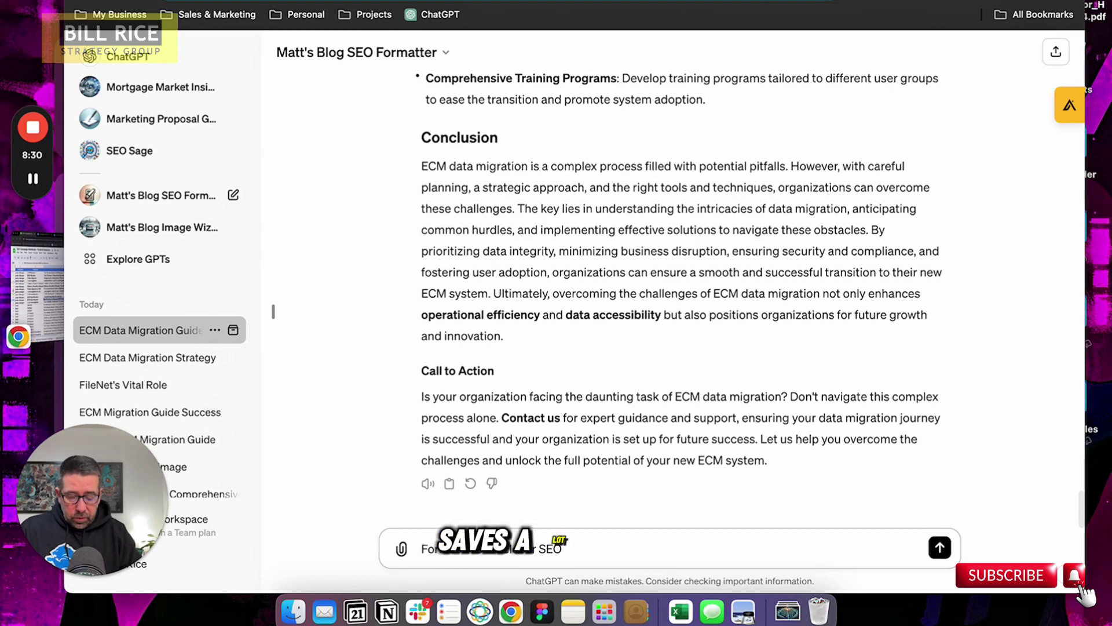
pyautogui.write(':')
pyautogui.hotkey('shift', 'Return')
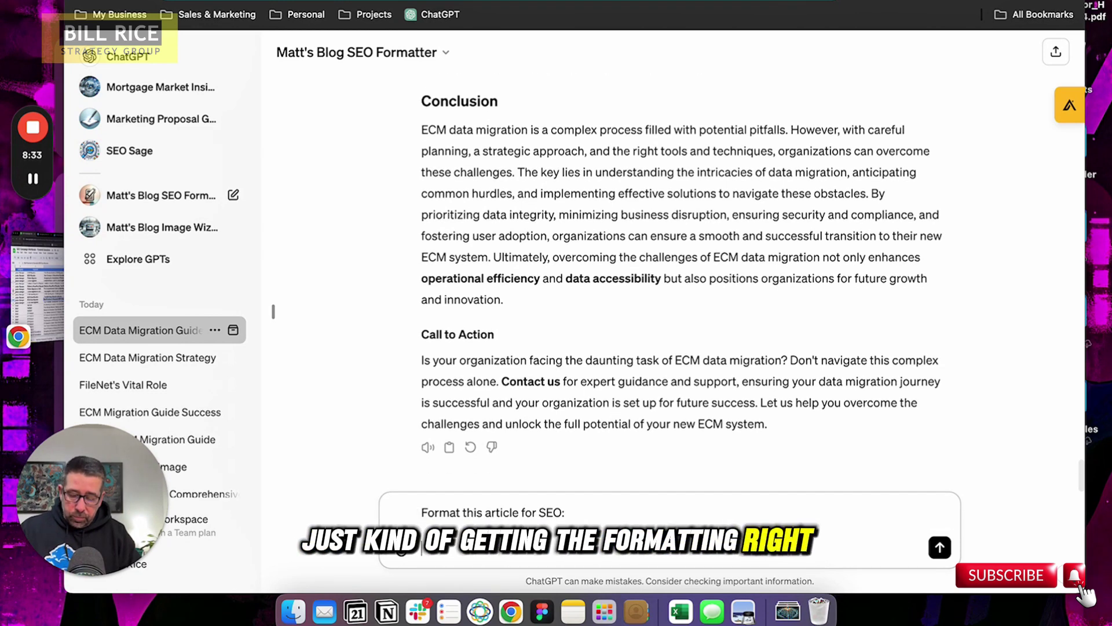
pyautogui.press('super+v')
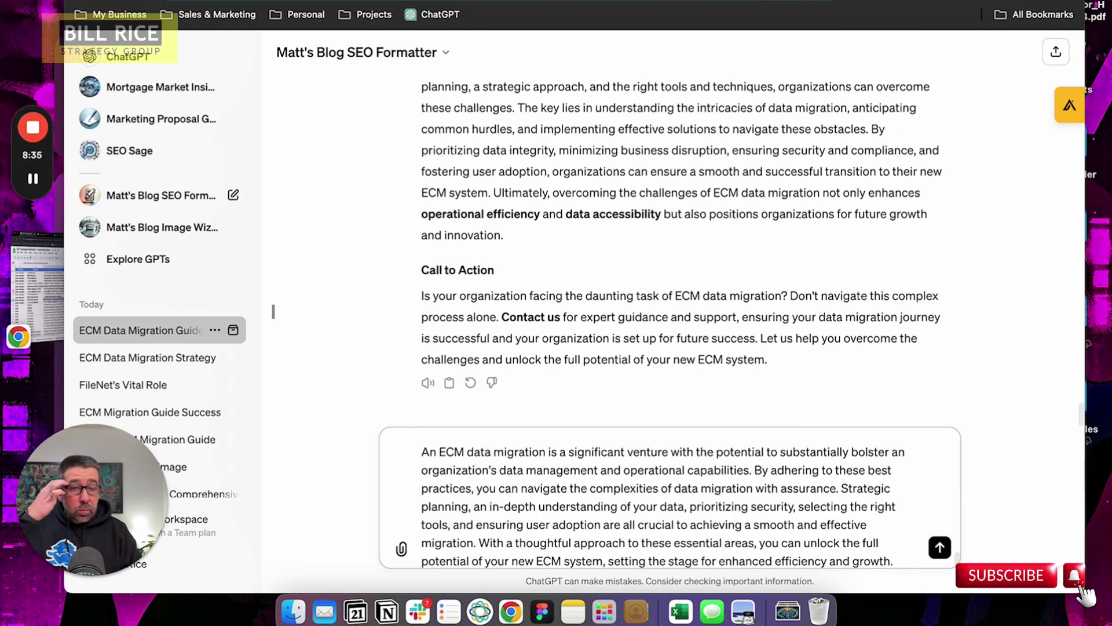
pyautogui.press('Return')
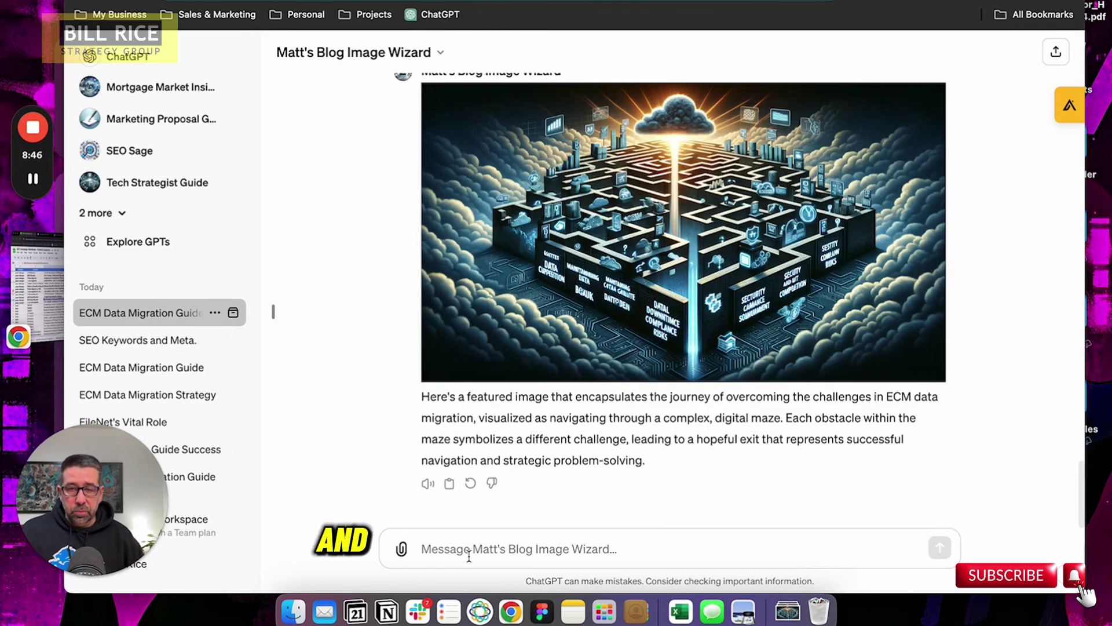
# - In the Blog Image Wizard chat, send "Illustrate a featured image for this article:" followed by the copied article
pyautogui.write('illustrate')
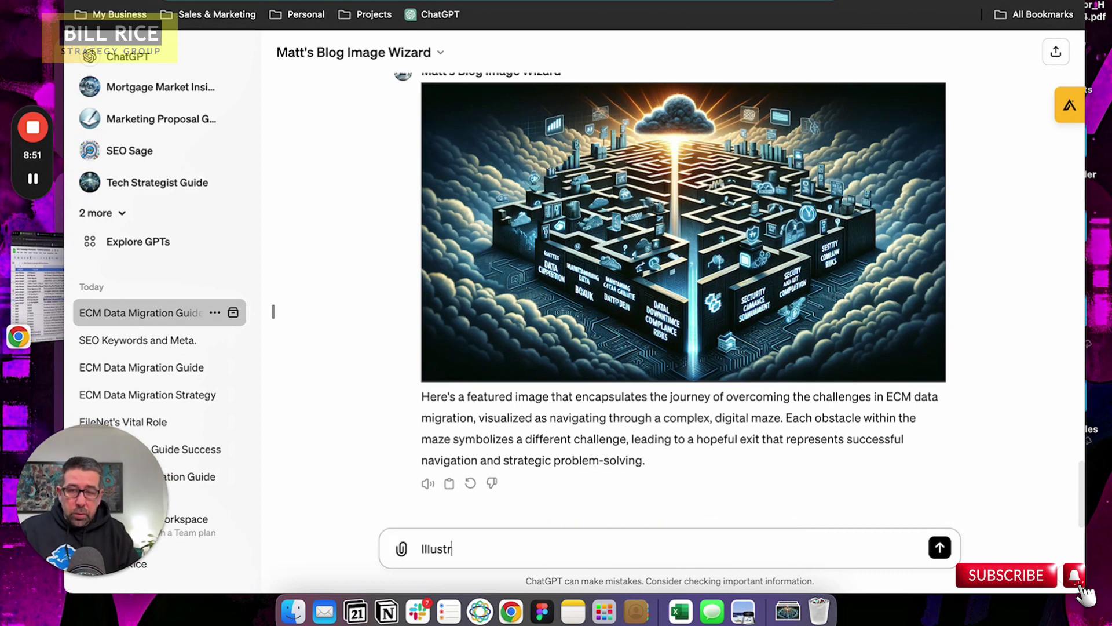
pyautogui.write(' a featured image for this')
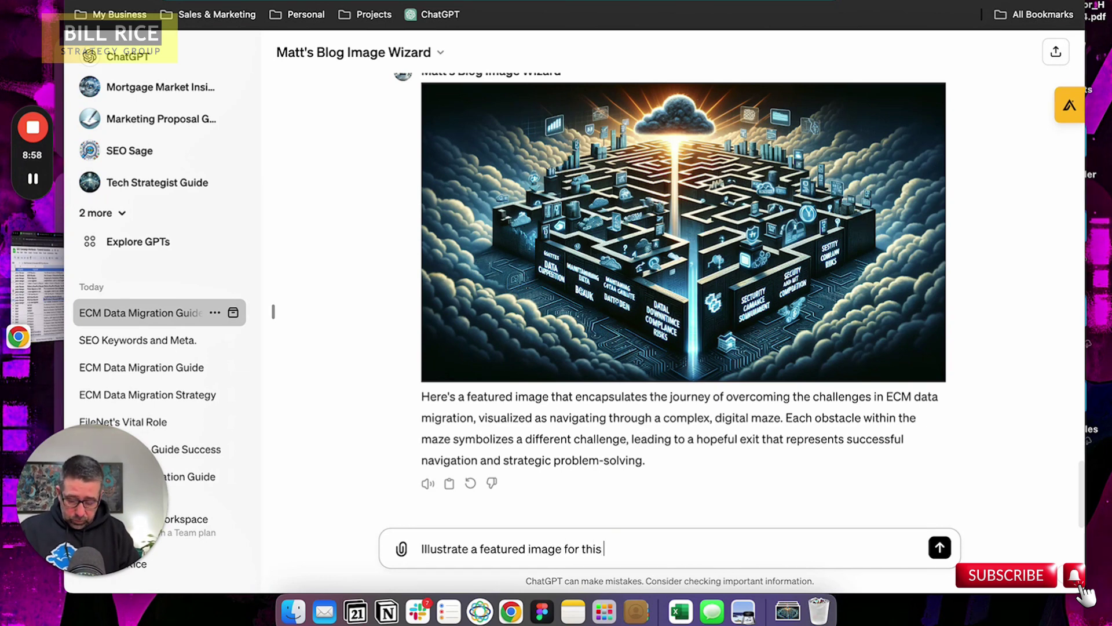
pyautogui.write(':')
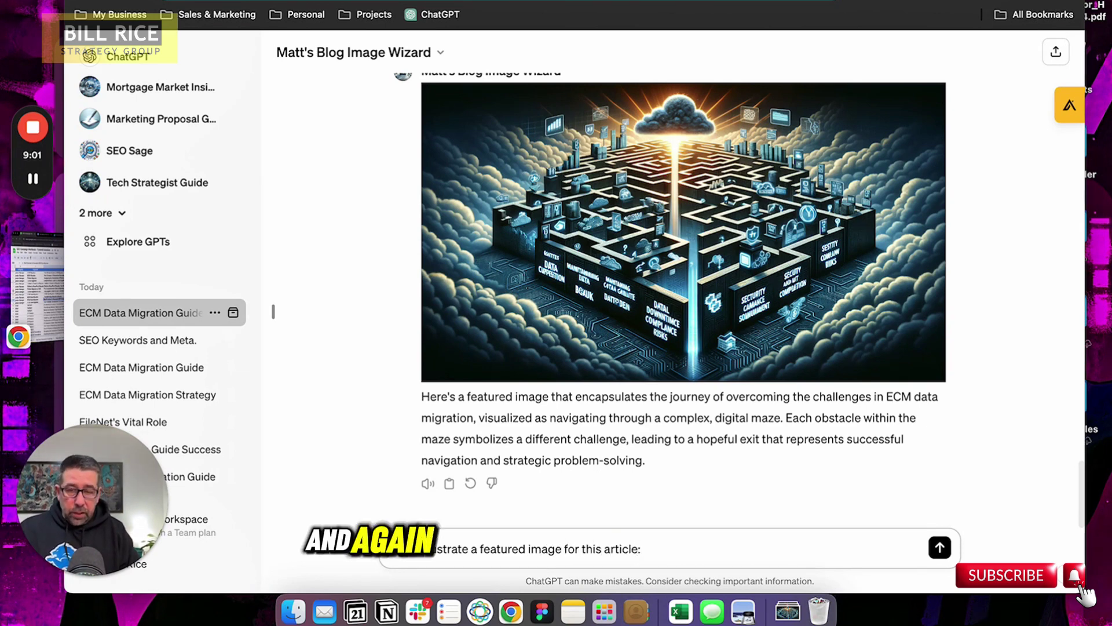
pyautogui.hotkey('shift', 'Return')
pyautogui.hotkey('shift', 'Return')
pyautogui.press('super+v')
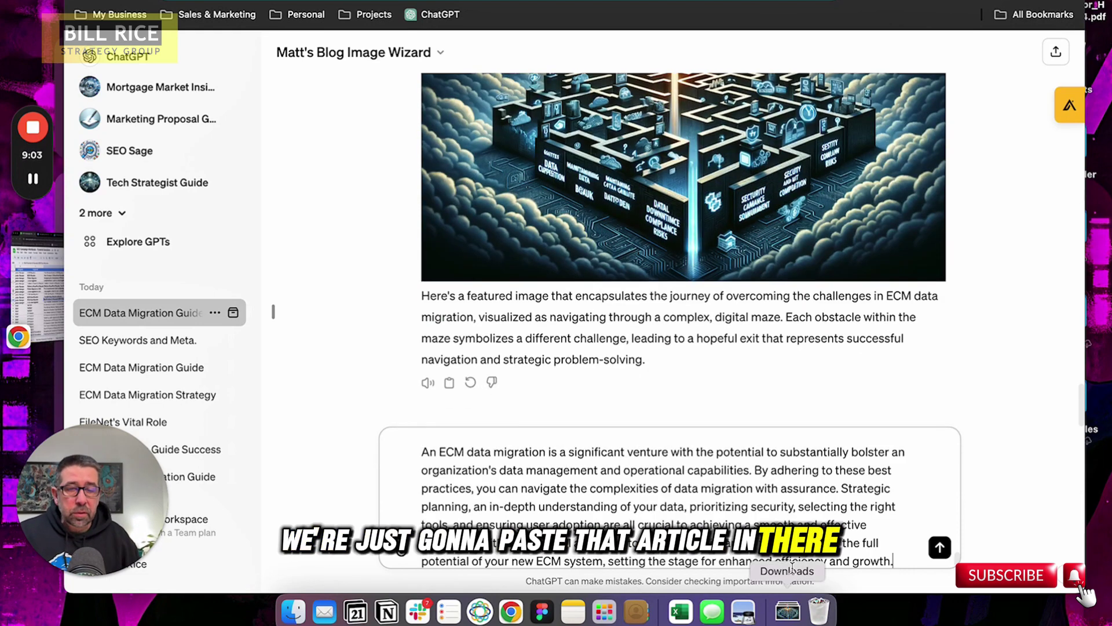
pyautogui.click(940, 547)
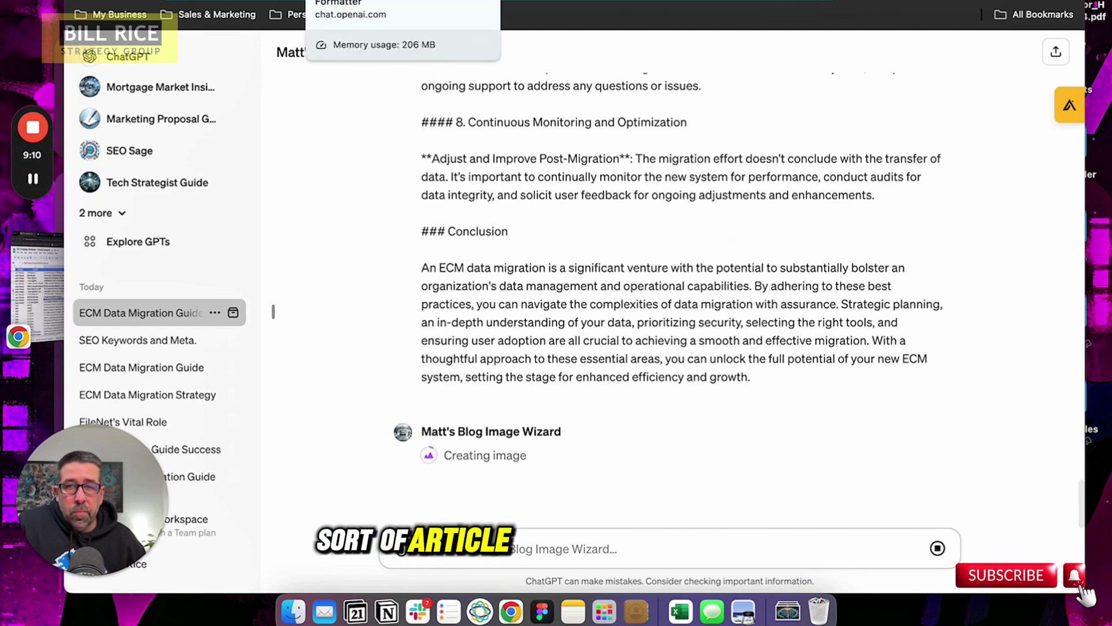
# - Return to the Blog SEO Formatter chat and copy the whole formatted article, from its title through the Call to Action
pyautogui.click(347, 2)
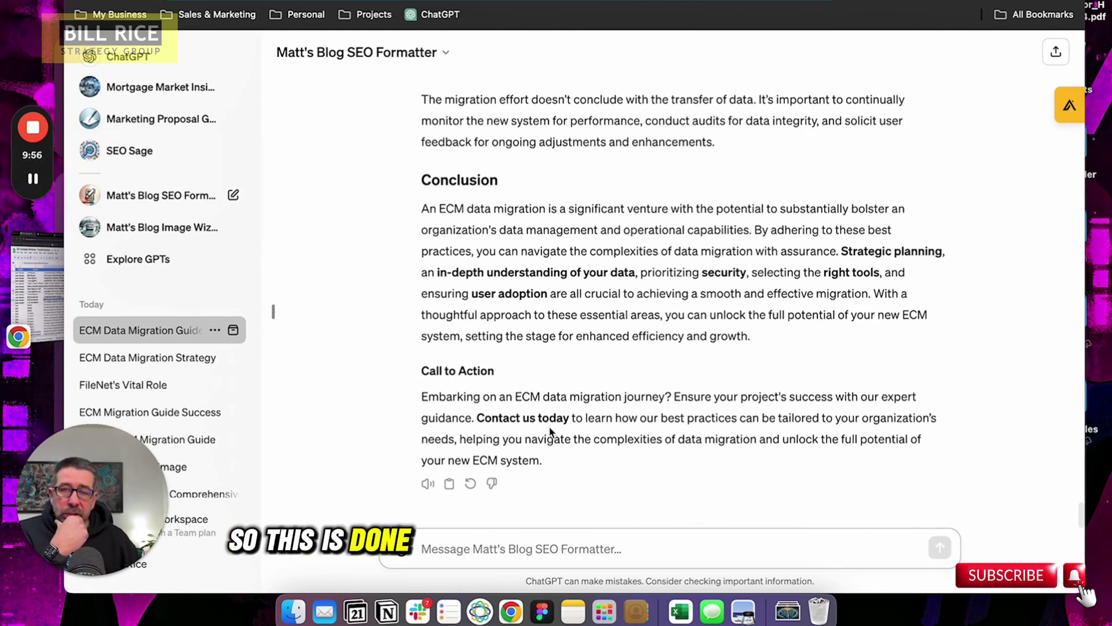
pyautogui.scroll(20, 551, 432)
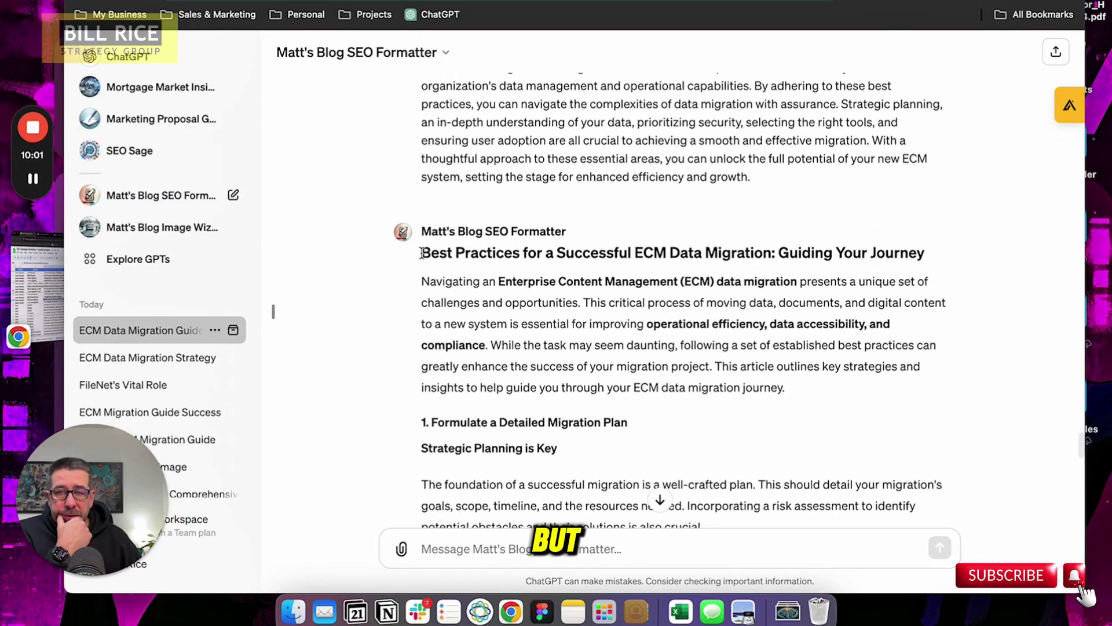
pyautogui.moveTo(422, 253); pyautogui.dragTo(686, 524)
pyautogui.moveTo(685, 524); pyautogui.dragTo(687, 469)
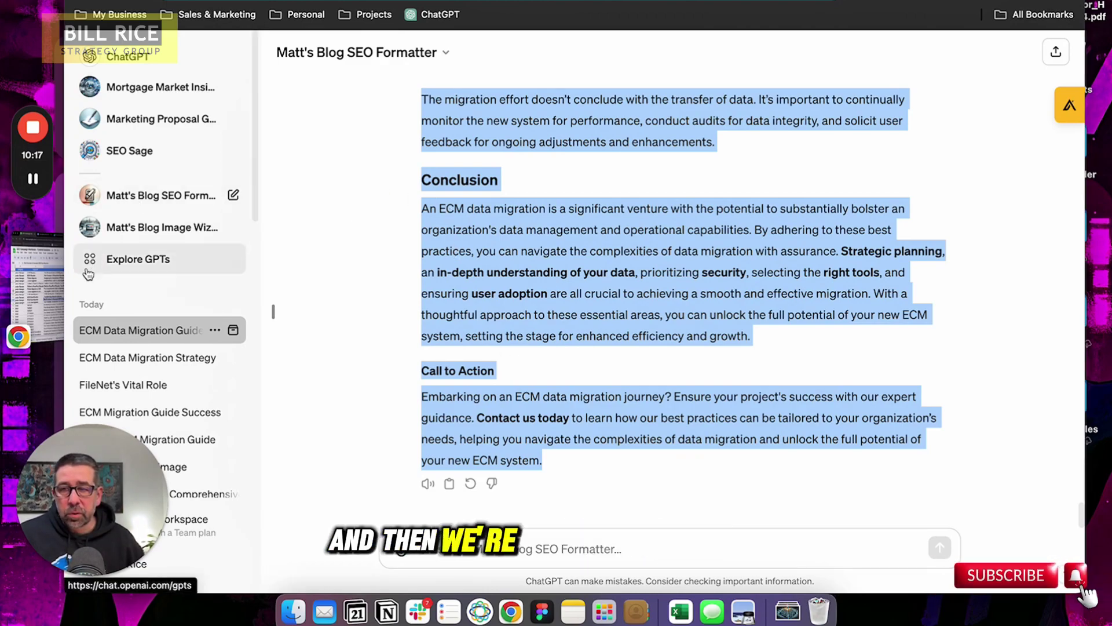
# - Switch to the editorial calendar's browser window, create a blank Google Docs document in a new tab and paste the formatted article into it
pyautogui.click(42, 279)
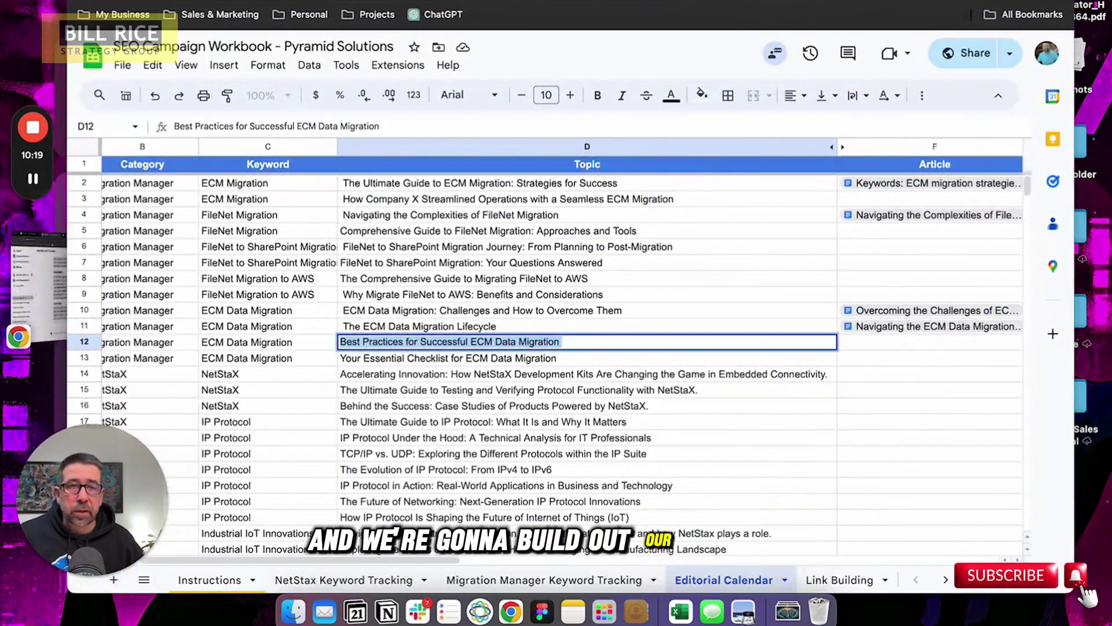
pyautogui.press('super+t')
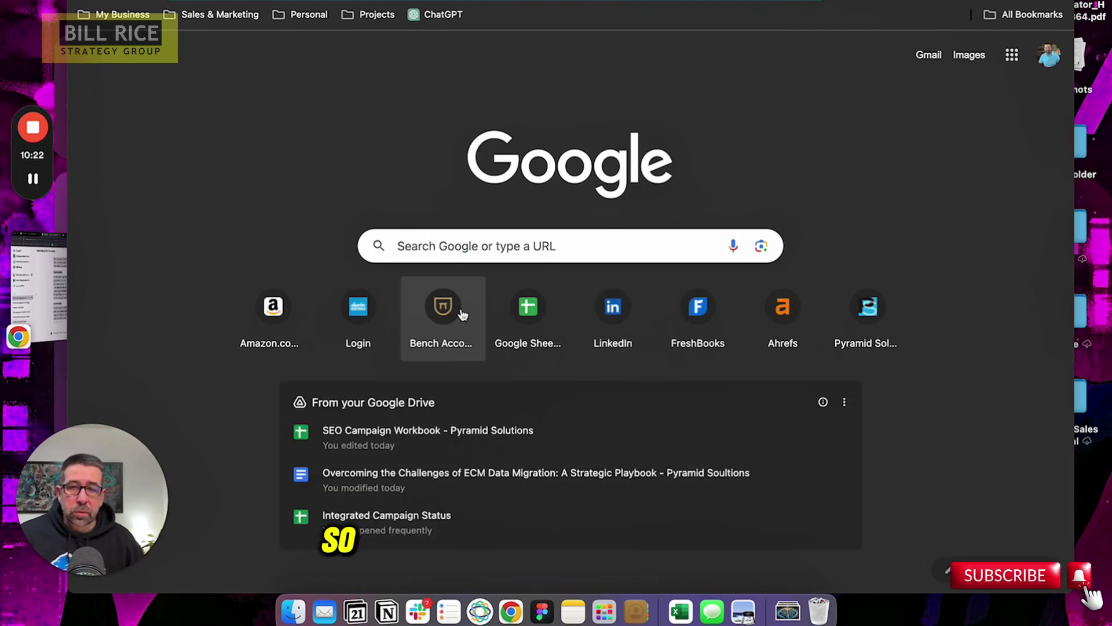
pyautogui.click(1011, 54)
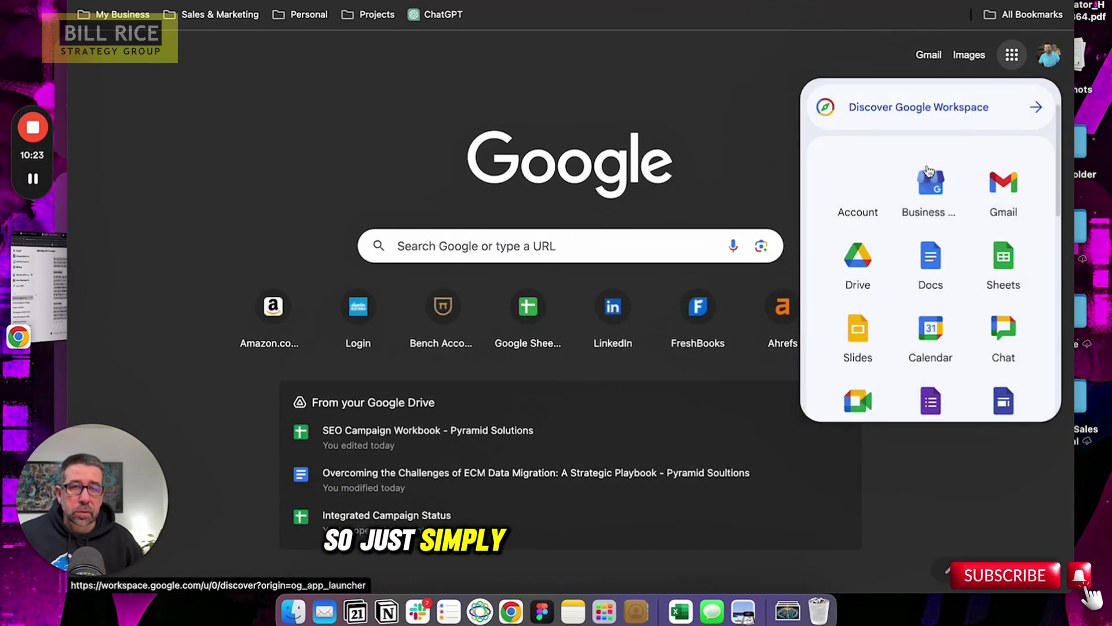
pyautogui.click(920, 261)
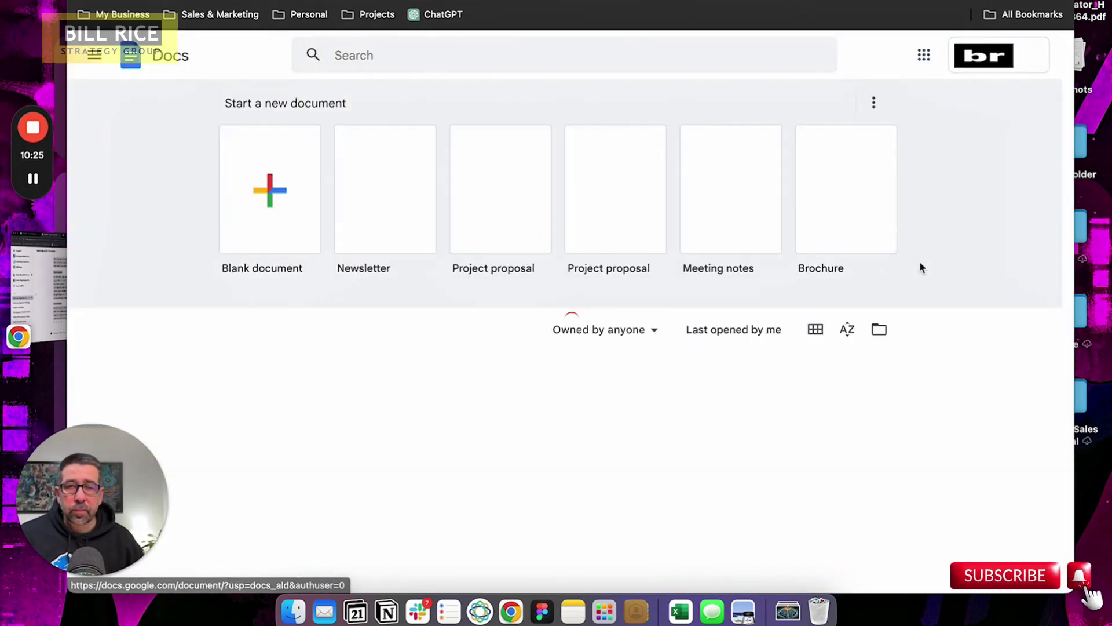
pyautogui.click(276, 201)
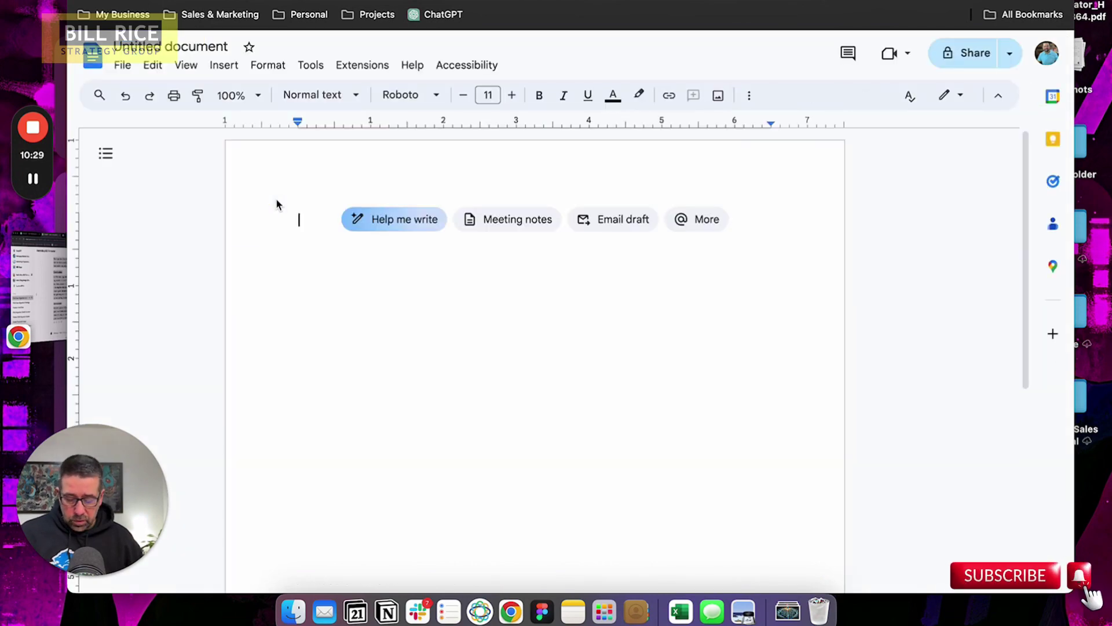
pyautogui.press('super+v')
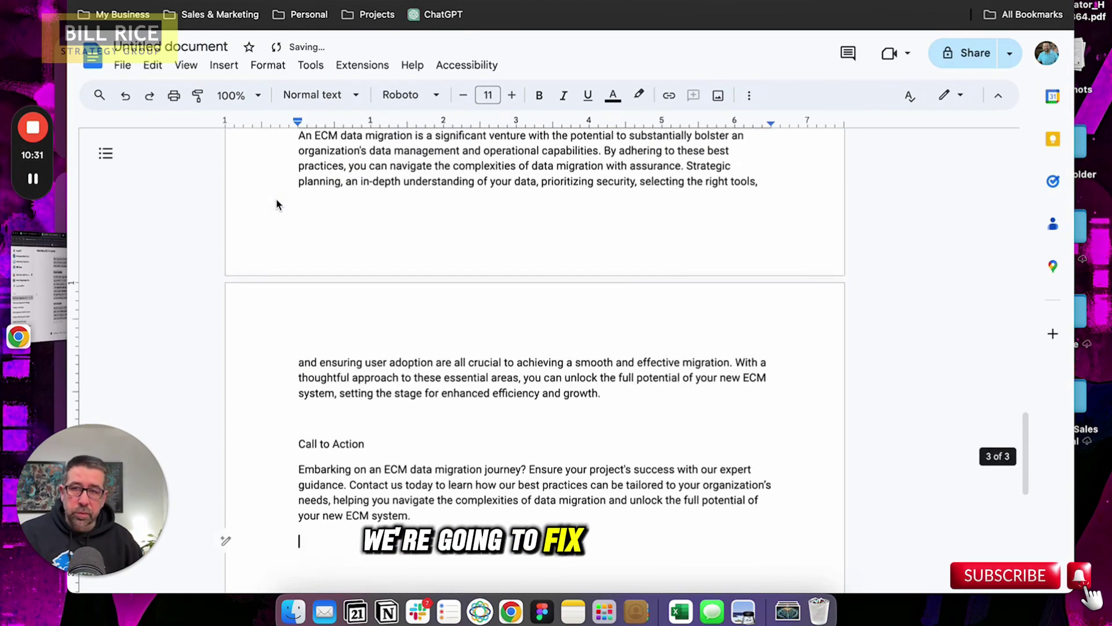
pyautogui.press('super+Up')
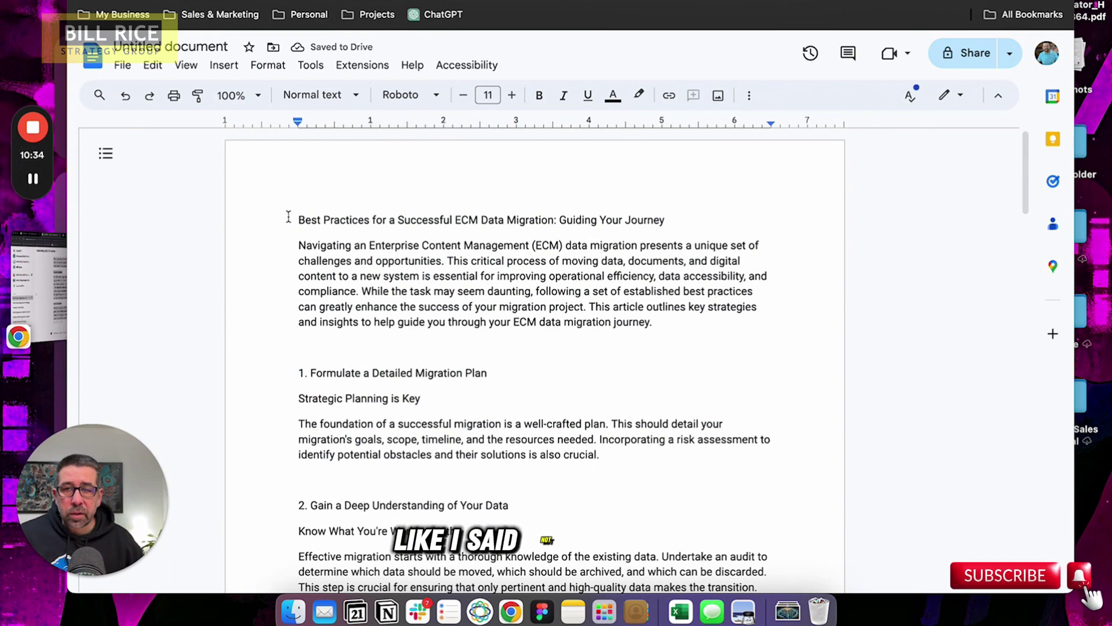
# - Add a "Keywords:" line and a "Description:" line above the article title
pyautogui.click(294, 219)
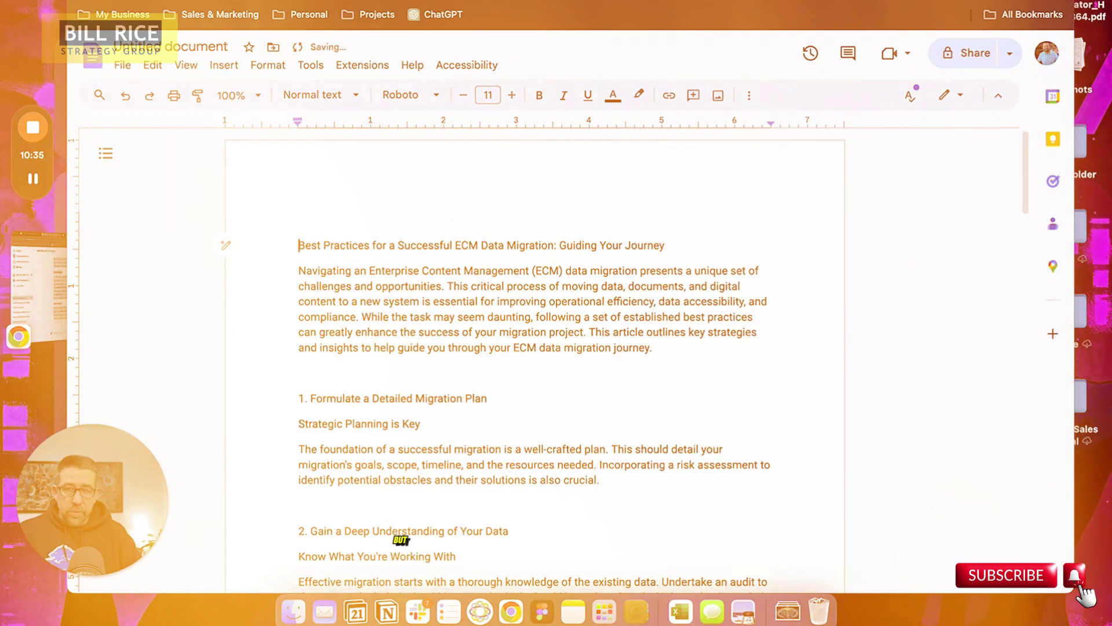
pyautogui.press('Return')
pyautogui.press('Up')
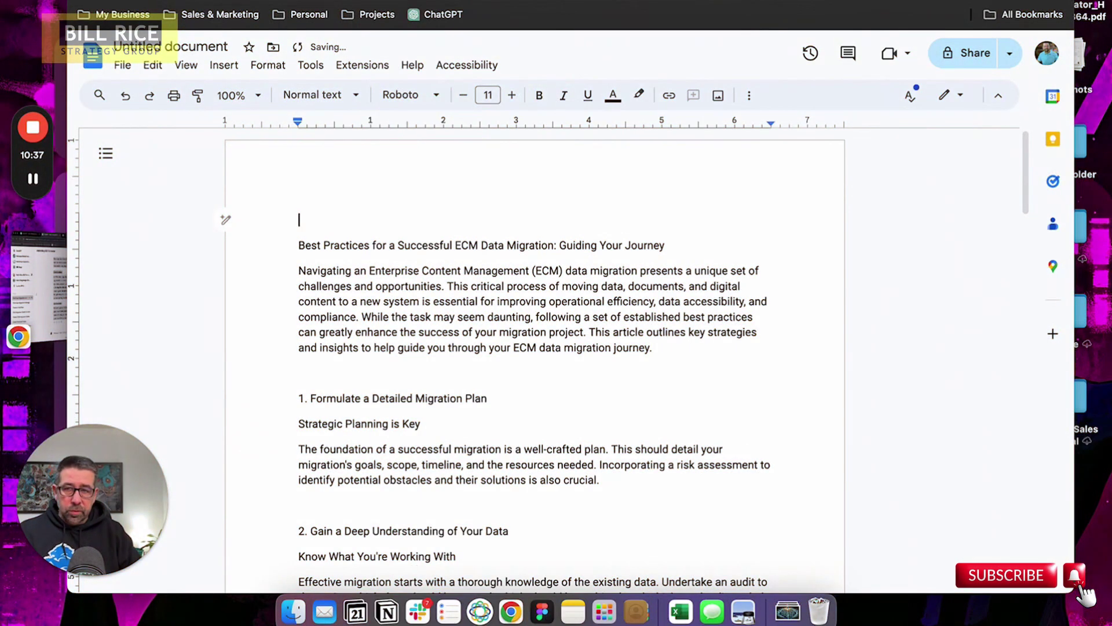
pyautogui.write('key')
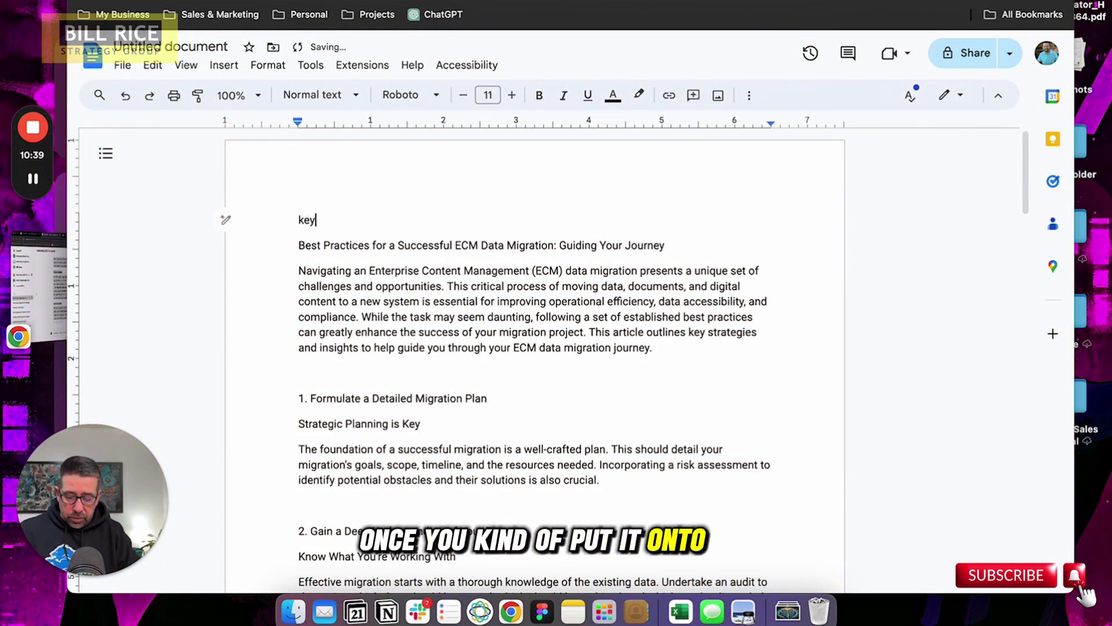
pyautogui.write('word:')
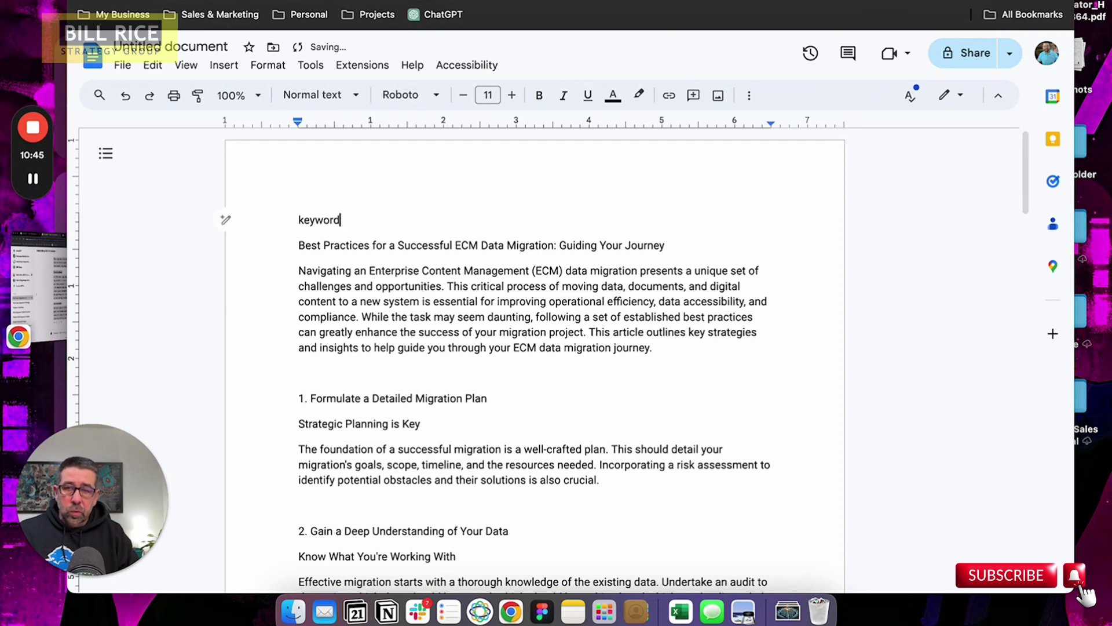
pyautogui.press('Return')
pyautogui.write('Description:')
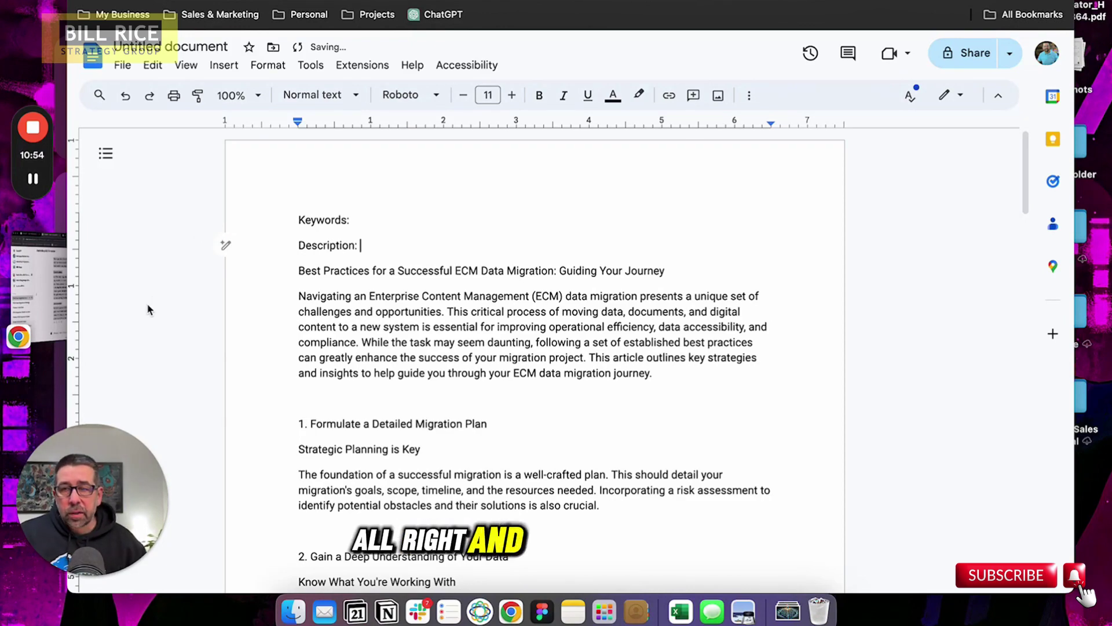
# - Switch to the SEO Sage chat and request SEO keywords and a description for the pasted best-practices article
pyautogui.press('super+grave')
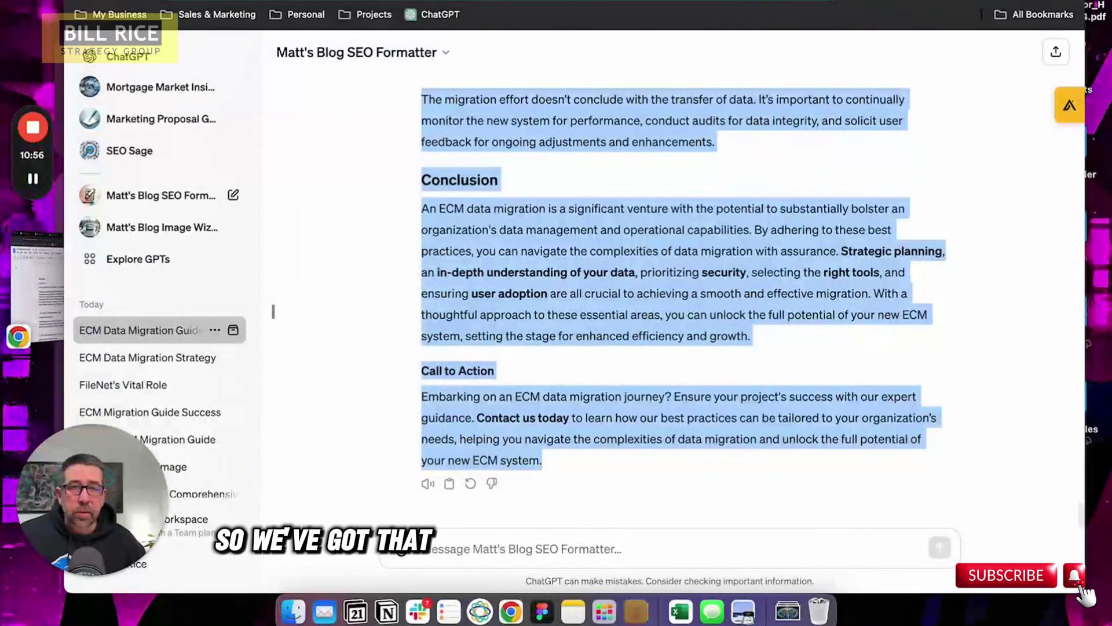
pyautogui.press('super+grave')
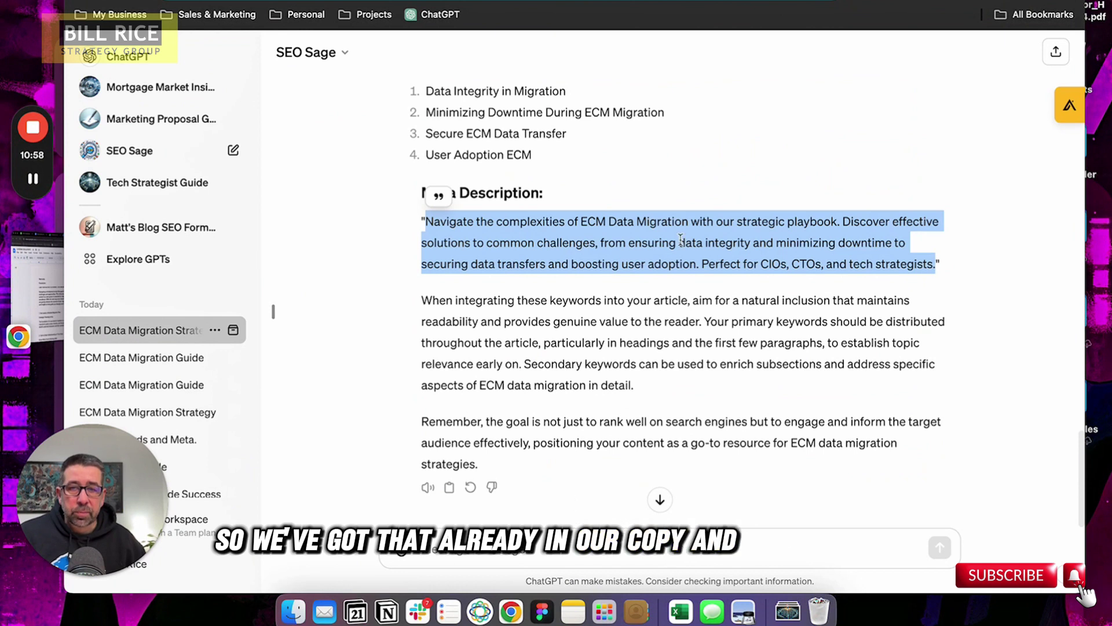
pyautogui.click(535, 548)
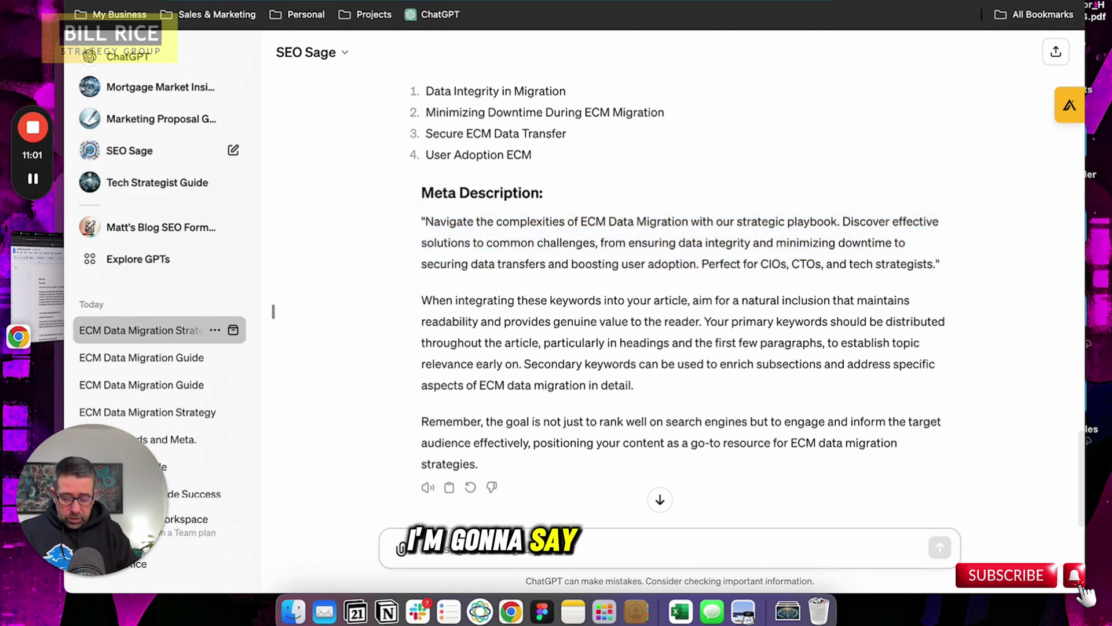
pyautogui.write('Cre')
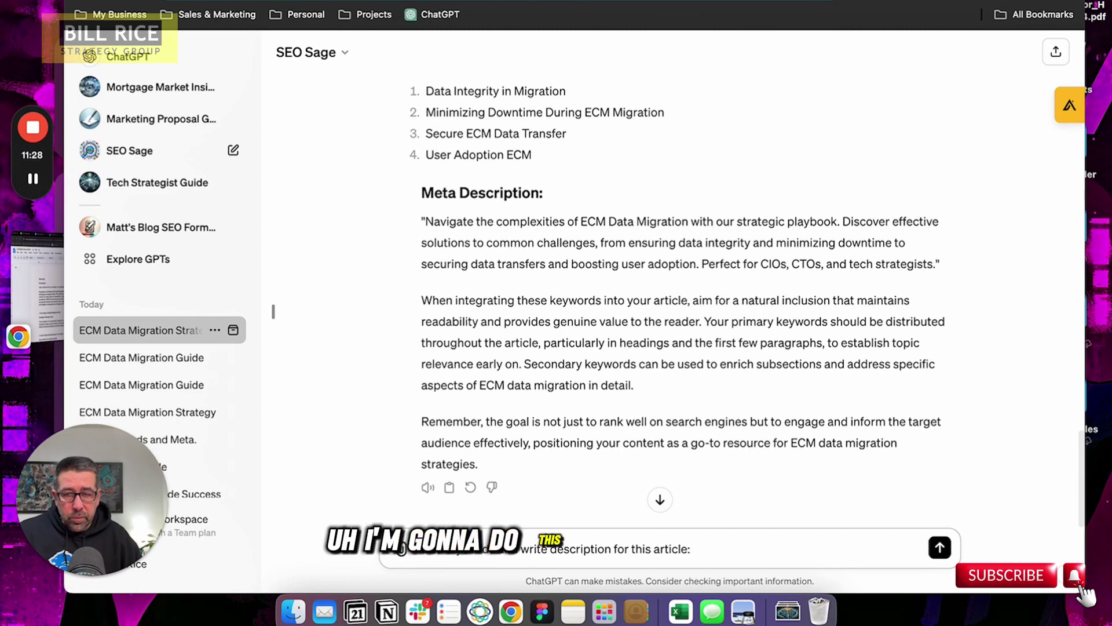
pyautogui.write('SEO')
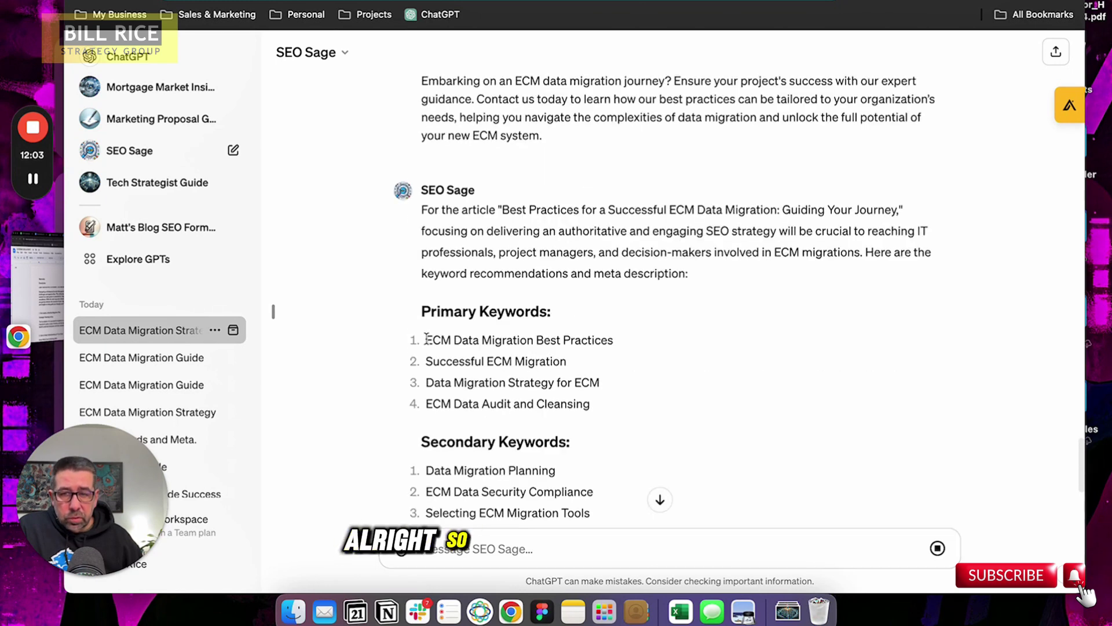
# - Copy the four primary keywords from SEO Sage's new reply and paste them after "Keywords:" in the Google Docs document
pyautogui.moveTo(426, 340); pyautogui.dragTo(595, 412)
pyautogui.press('super+c')
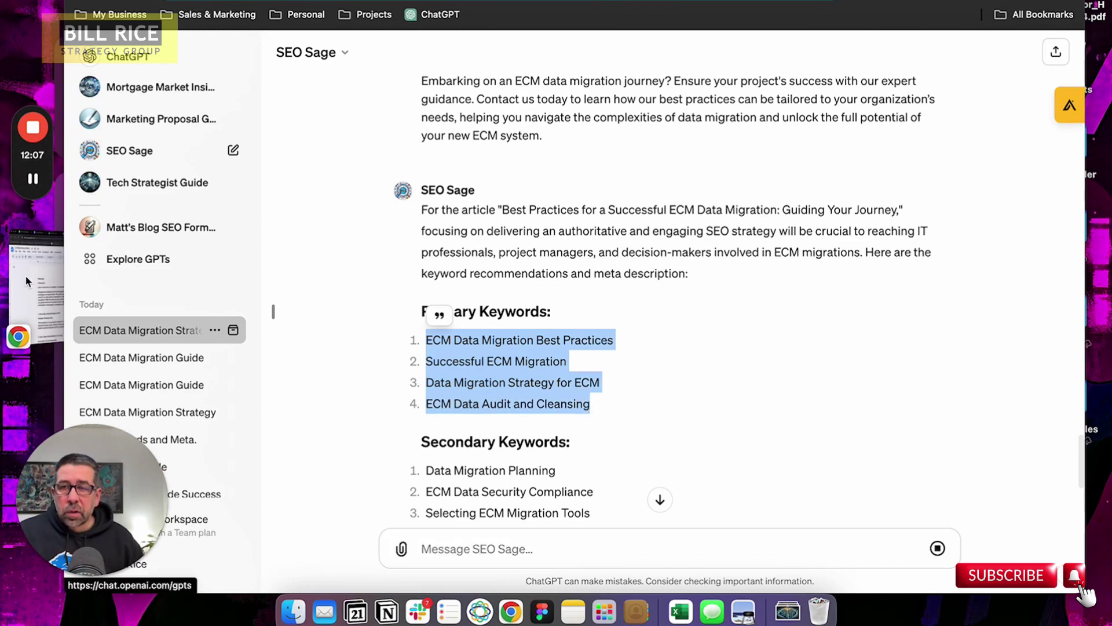
pyautogui.click(12, 277)
pyautogui.click(385, 221)
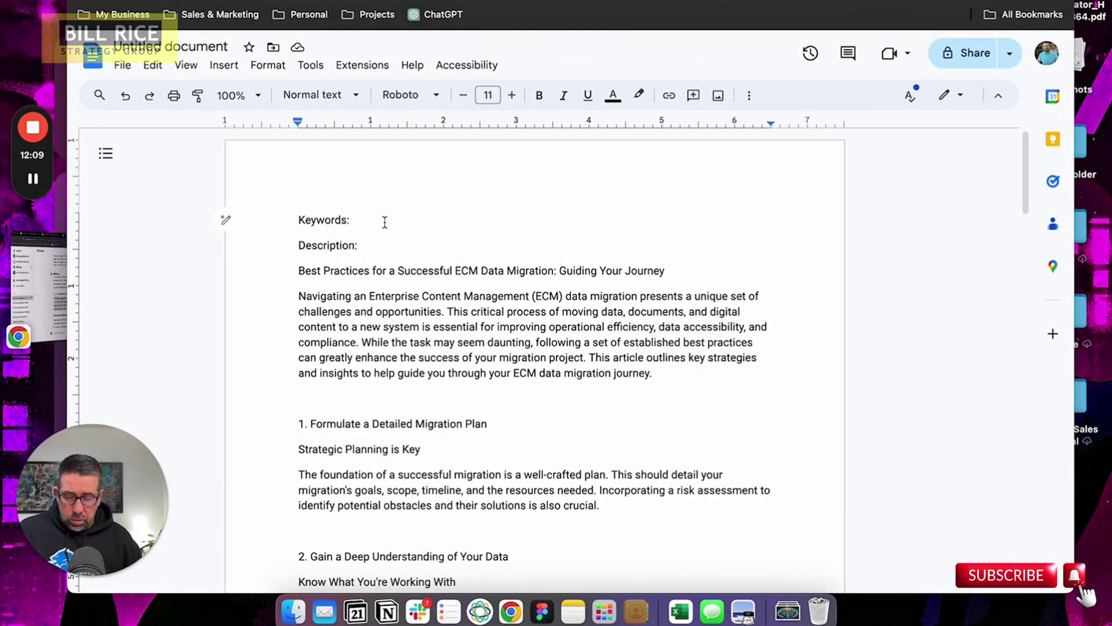
pyautogui.press('super+v')
# - Copy the first two sentences of SEO Sage's meta description, ending in "effectively.", and paste them after "Description:" in the Google Docs document
pyautogui.click(43, 283)
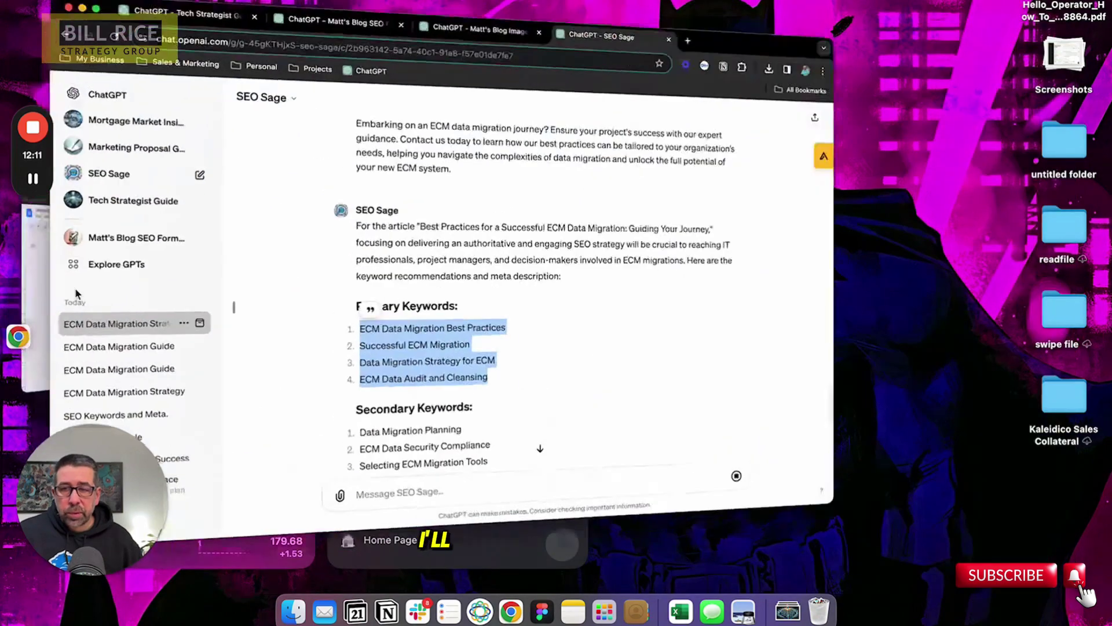
pyautogui.scroll(-6, 491, 261)
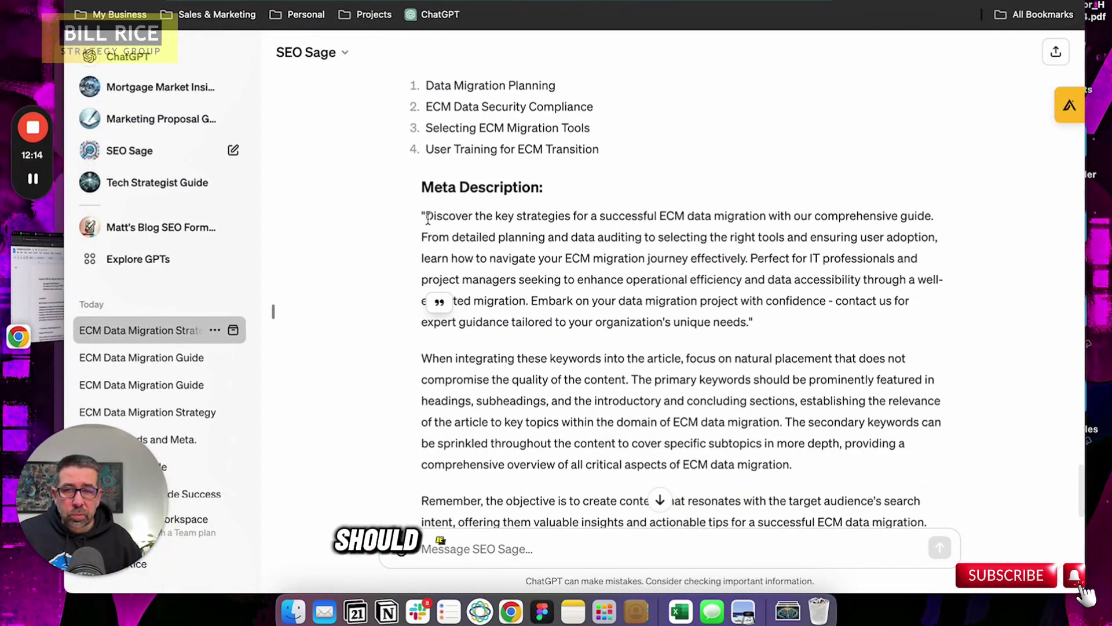
pyautogui.moveTo(427, 219); pyautogui.dragTo(745, 318)
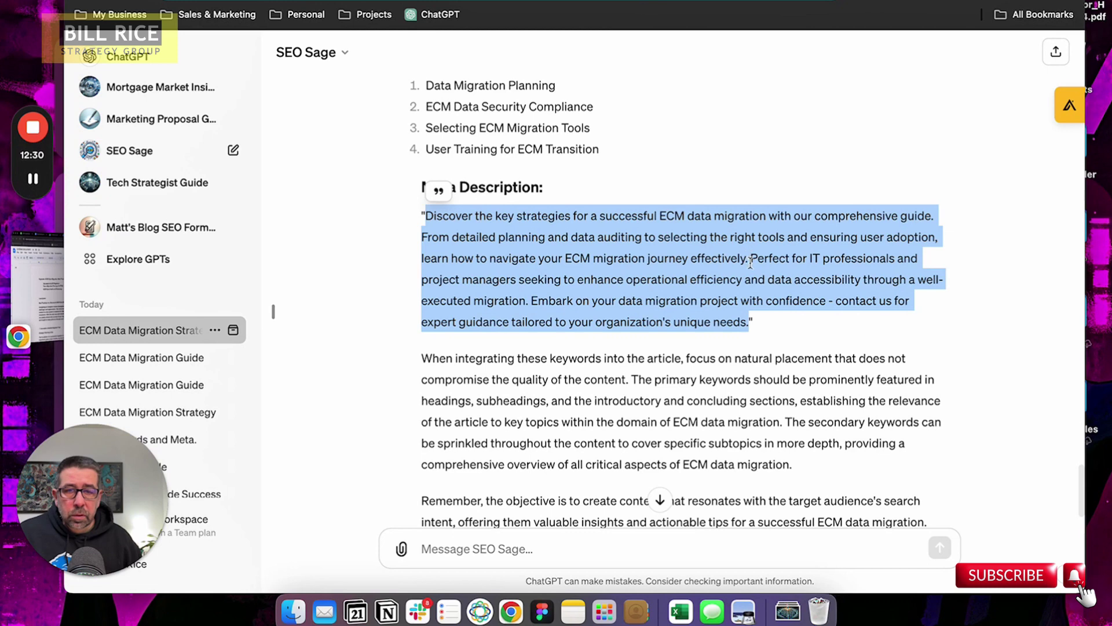
pyautogui.moveTo(751, 262); pyautogui.dragTo(428, 220)
pyautogui.press('super+c')
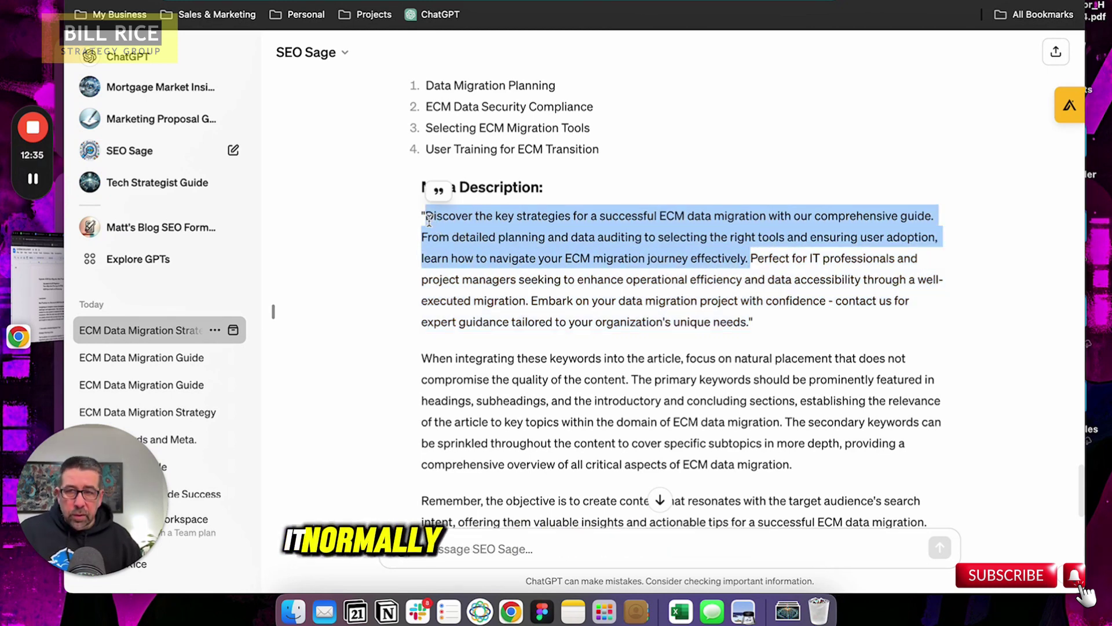
pyautogui.press('super+grave')
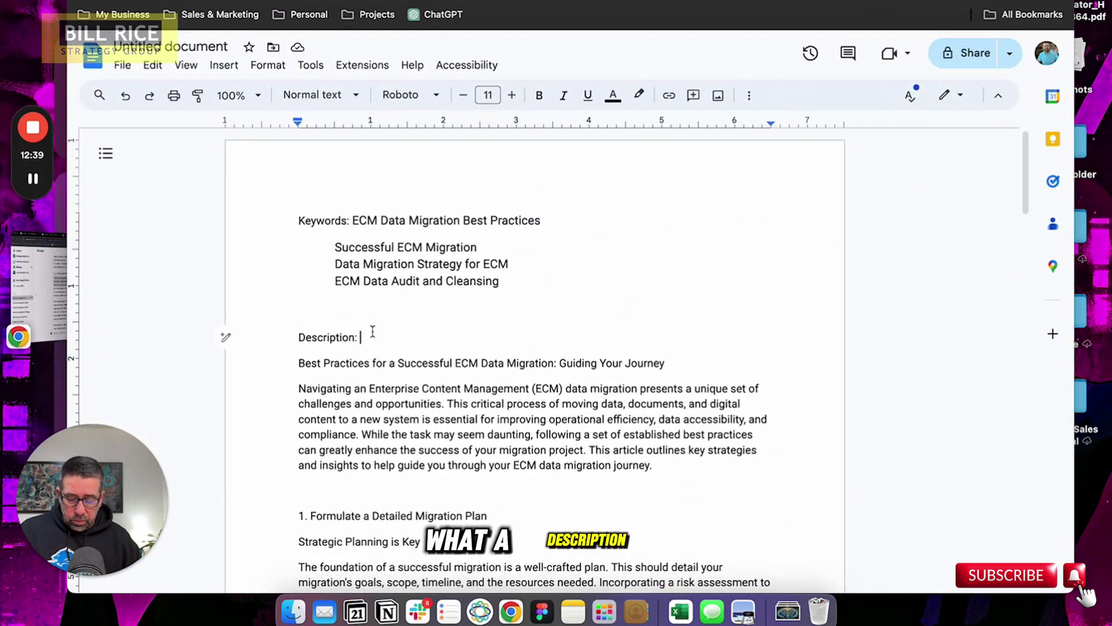
pyautogui.press('super+v')
# - Apply the Normal text style to the whole keywords and description block above the article title
pyautogui.moveTo(371, 389); pyautogui.dragTo(283, 209)
pyautogui.click(356, 96)
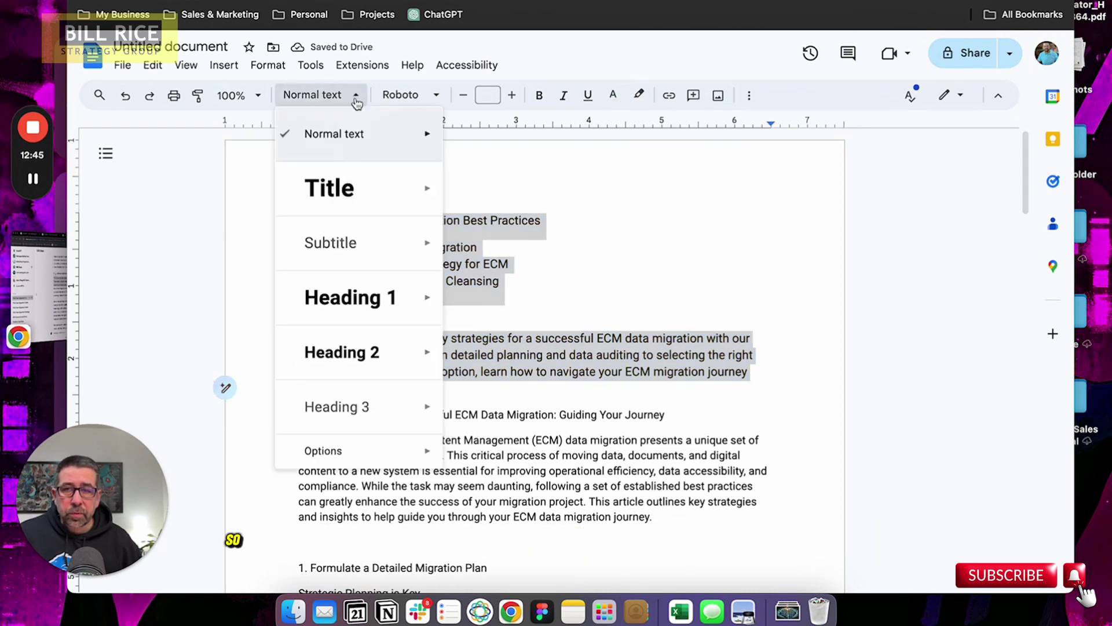
pyautogui.moveTo(385, 138)
pyautogui.click(532, 134)
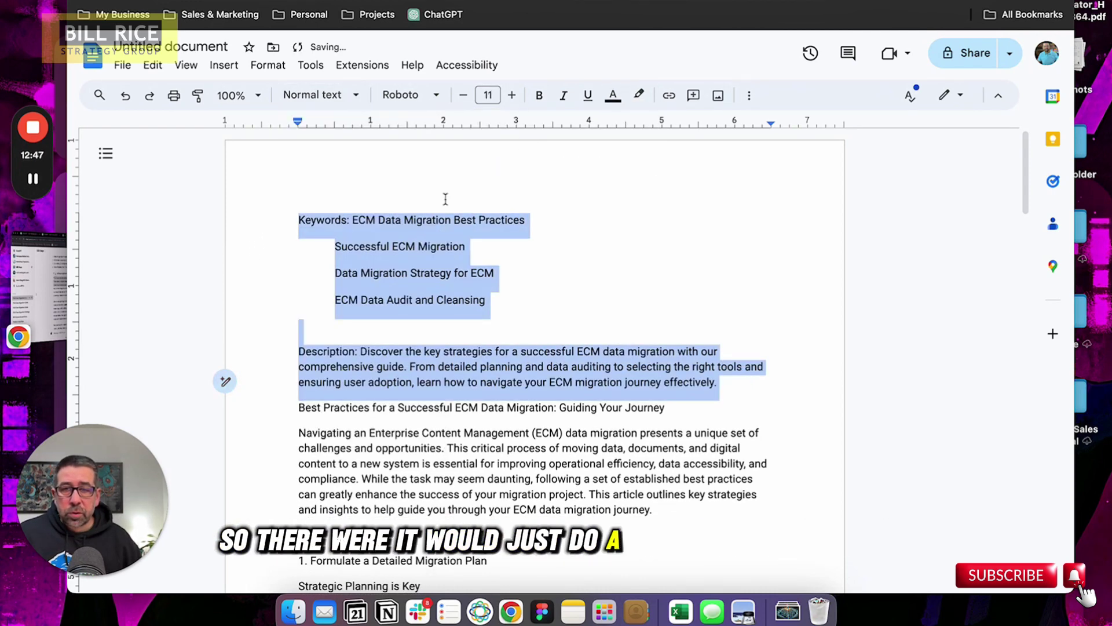
# - Merge the four keywords into one comma-separated paragraph after "Keywords:" and delete the blank line above the description
pyautogui.click(336, 246)
pyautogui.press('BackSpace')
pyautogui.press('BackSpace')
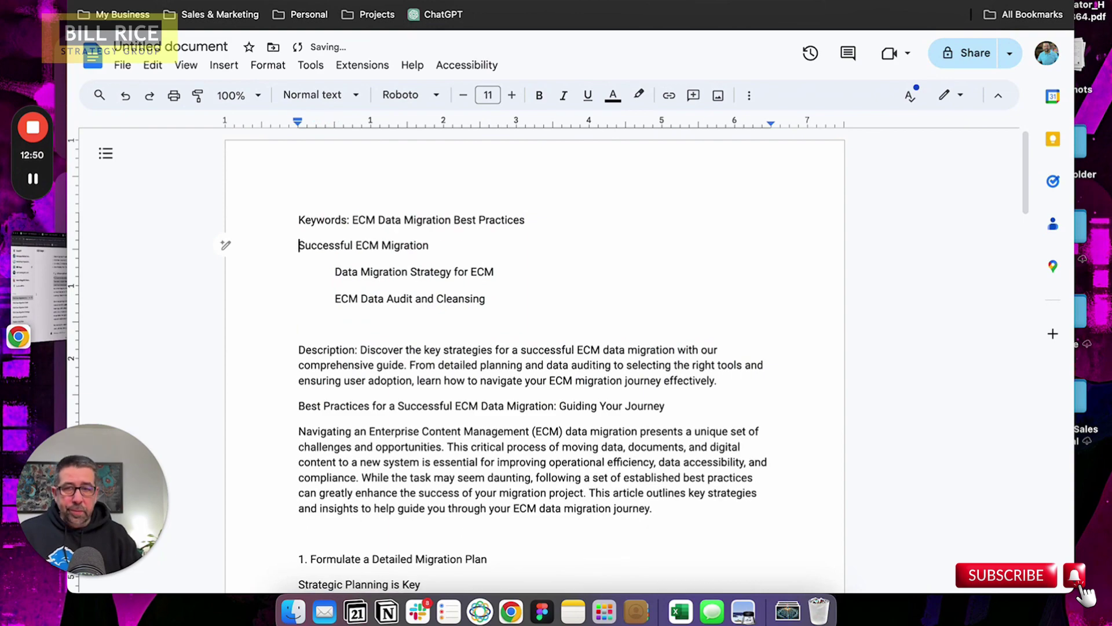
pyautogui.write(', Successful ECM Migration')
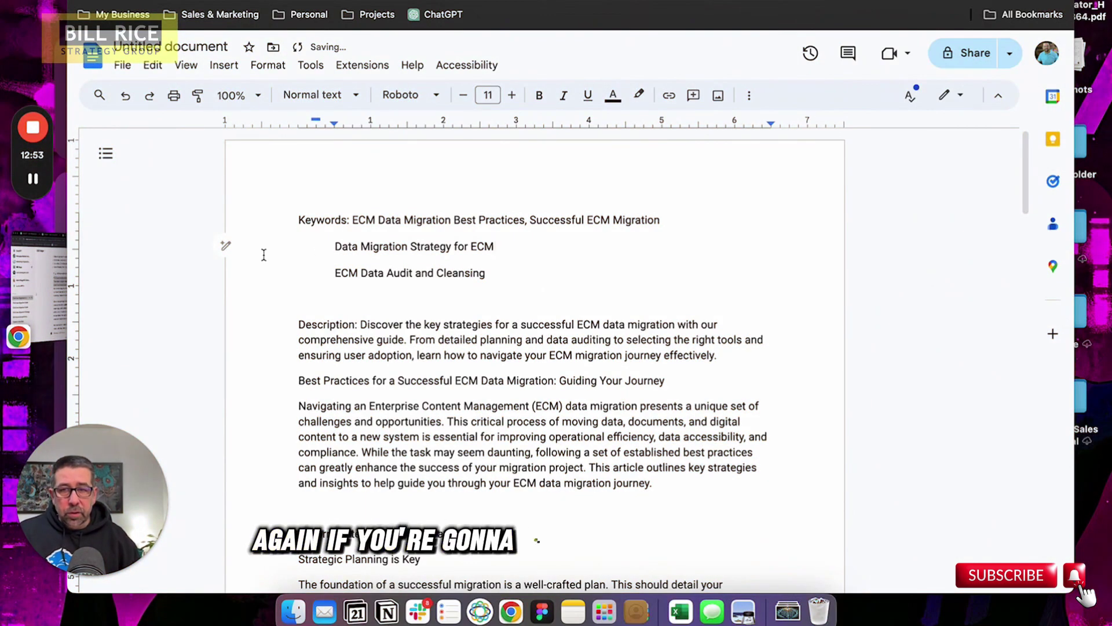
pyautogui.press('BackSpace')
pyautogui.press('BackSpace')
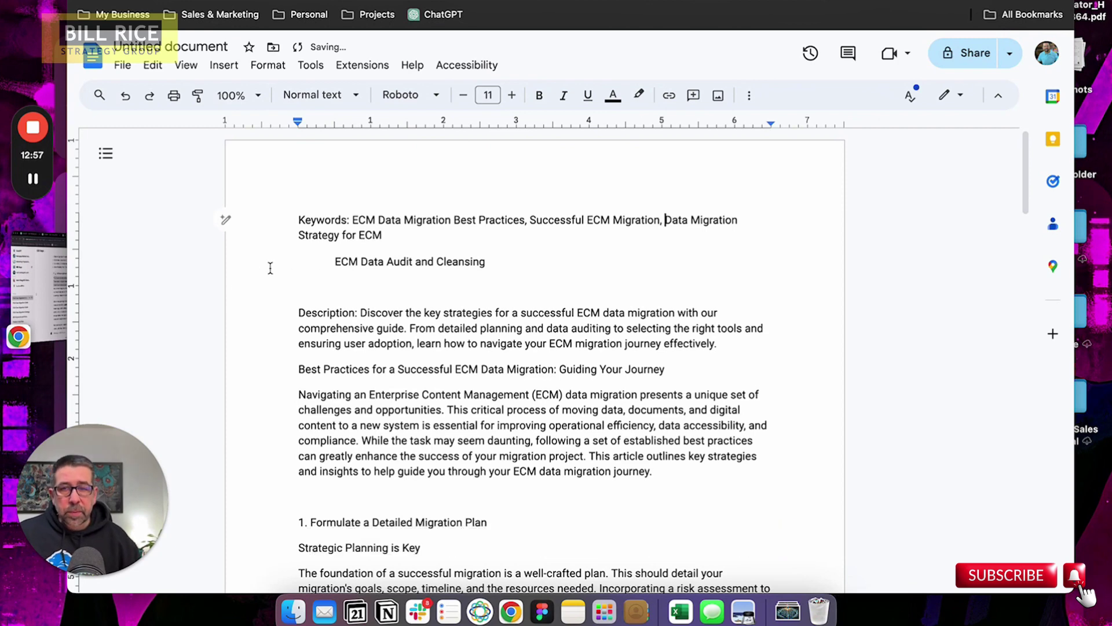
pyautogui.click(338, 262)
pyautogui.press('BackSpace')
pyautogui.press('BackSpace')
pyautogui.press('BackSpace')
pyautogui.write(', ECM Data Audit and Cleansing')
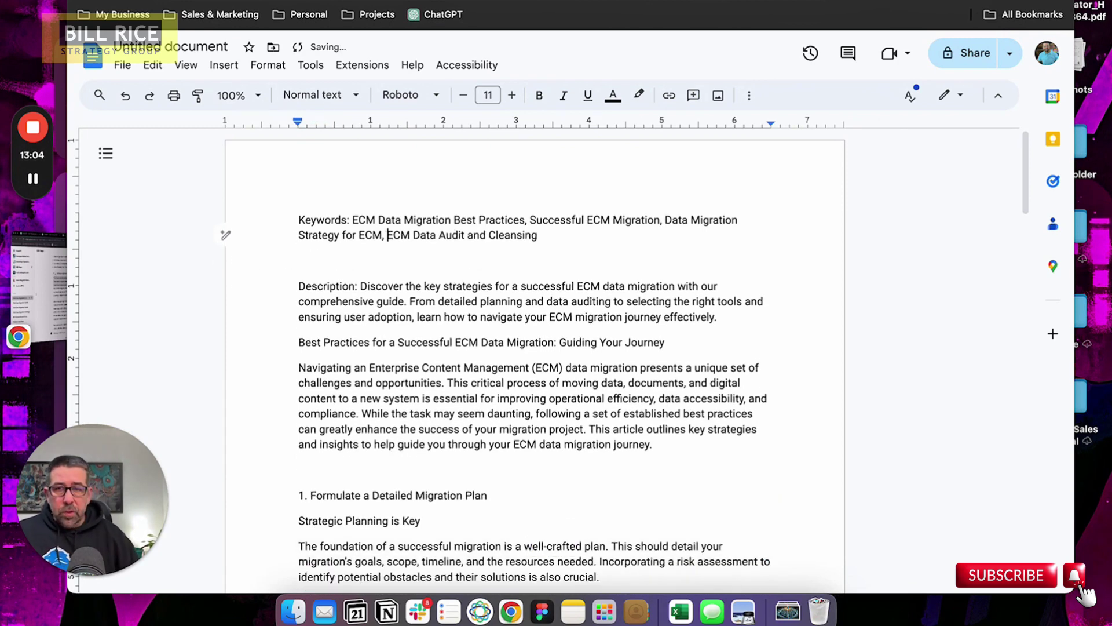
pyautogui.press('BackSpace')
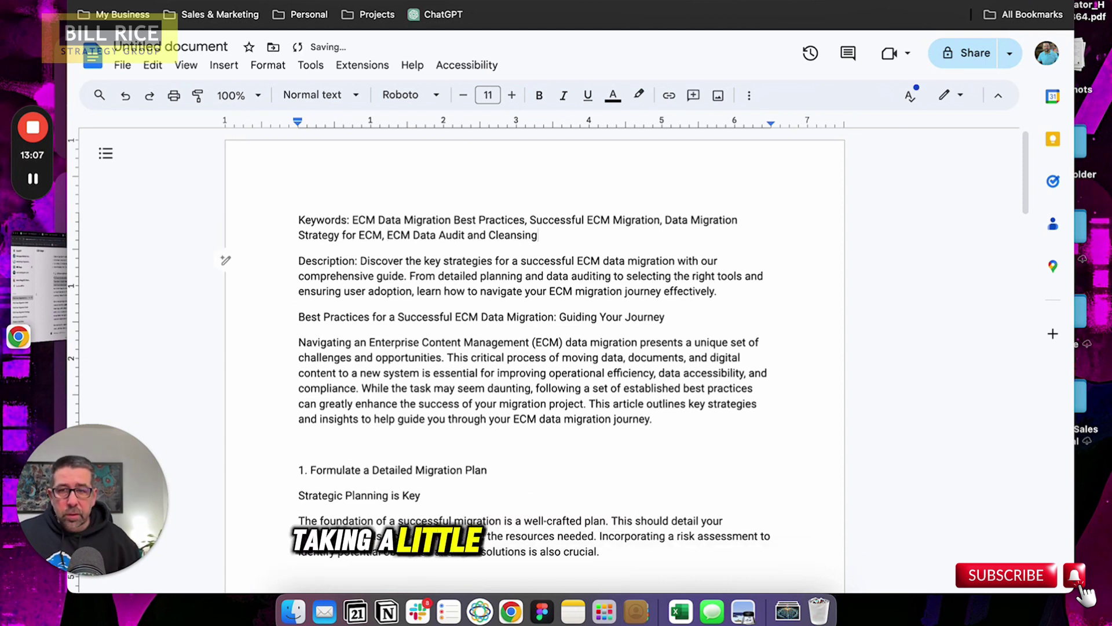
# - Format the article title as Heading 1 and delete the blank line below the introduction paragraph
pyautogui.click(299, 317)
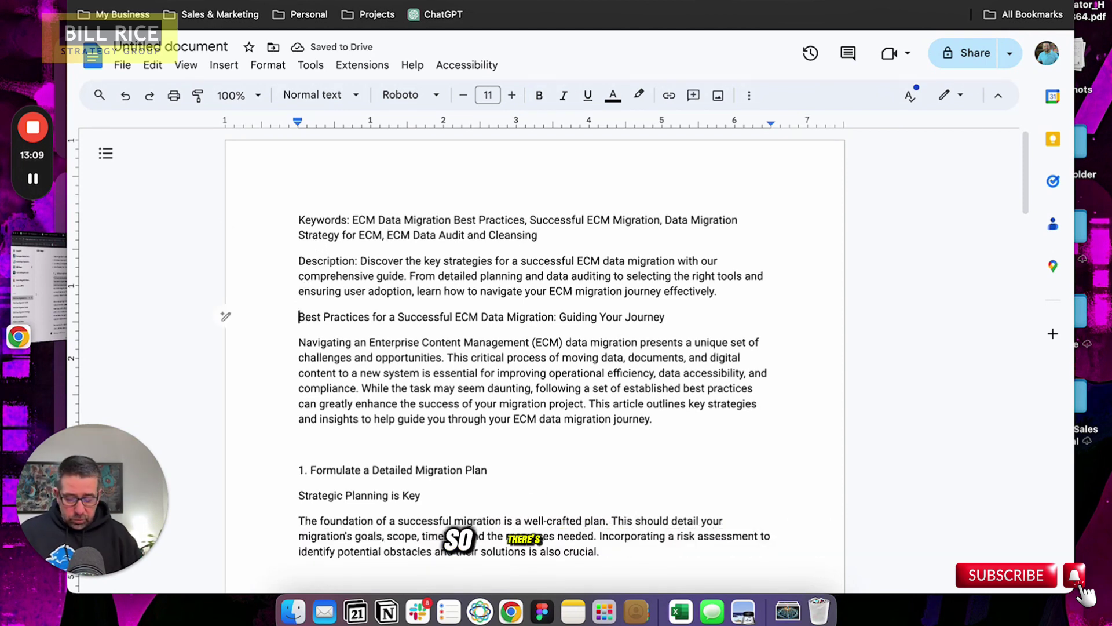
pyautogui.write('##')
pyautogui.press('BackSpace')
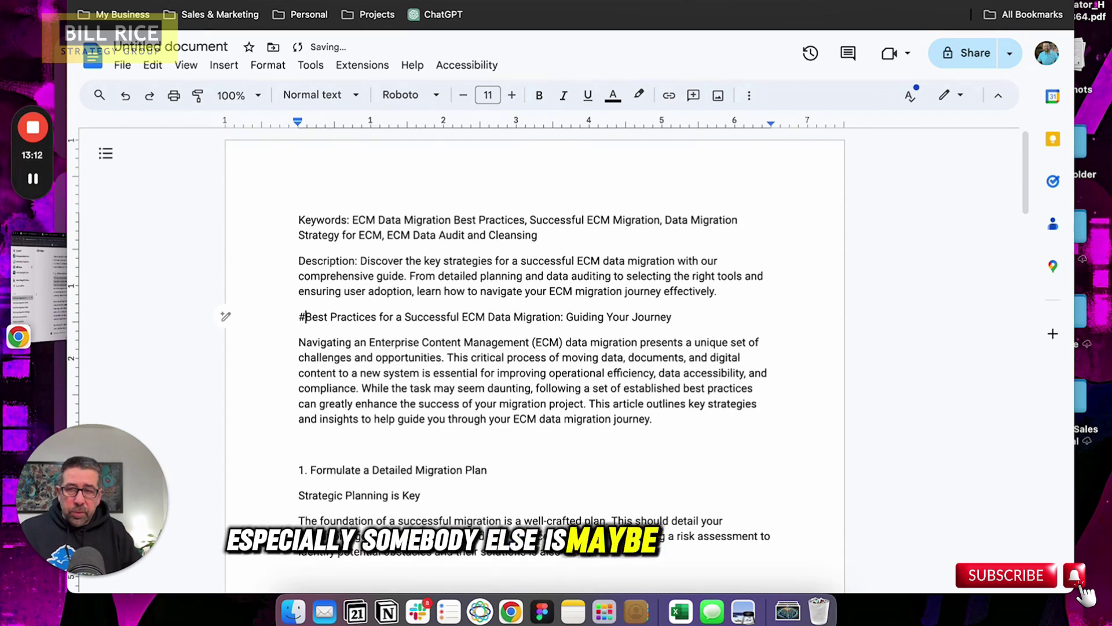
pyautogui.scroll(-3, 345, 398)
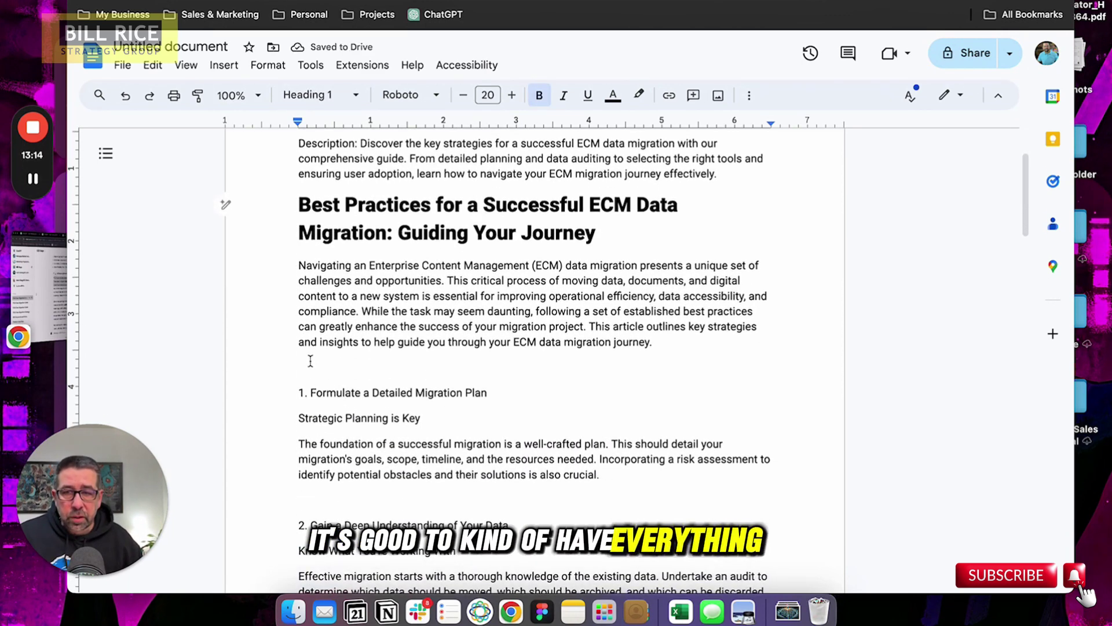
pyautogui.click(311, 358)
pyautogui.press('BackSpace')
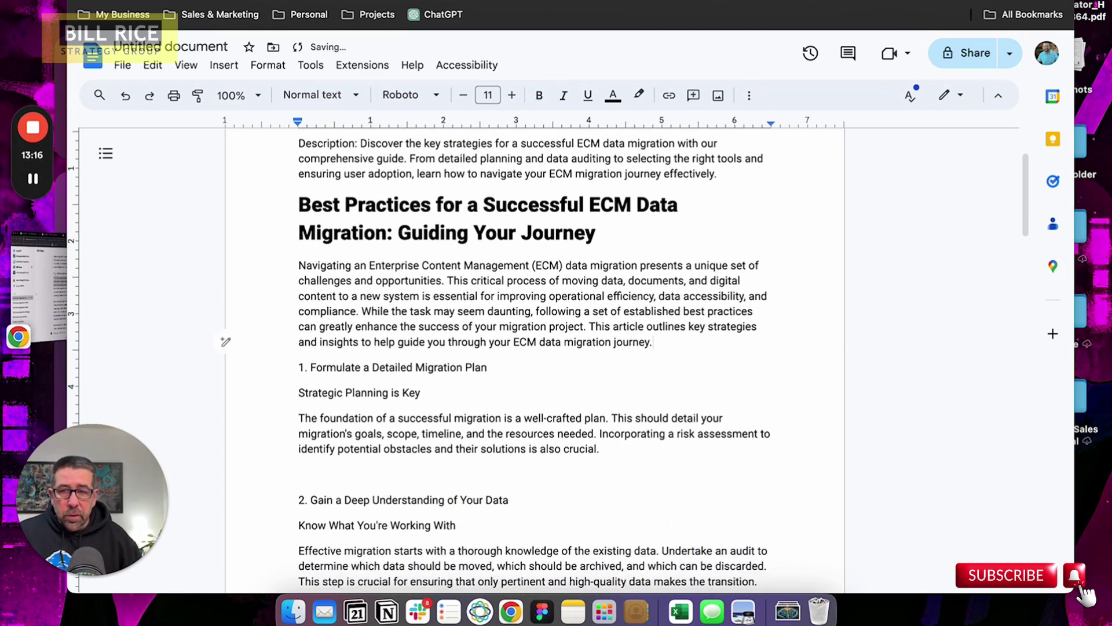
# - Join "Strategic Planning is Key" to the "1. Formulate a Detailed Migration Plan" line with a hyphen and format the line as Heading 2
pyautogui.press('BackSpace')
pyautogui.press('BackSpace')
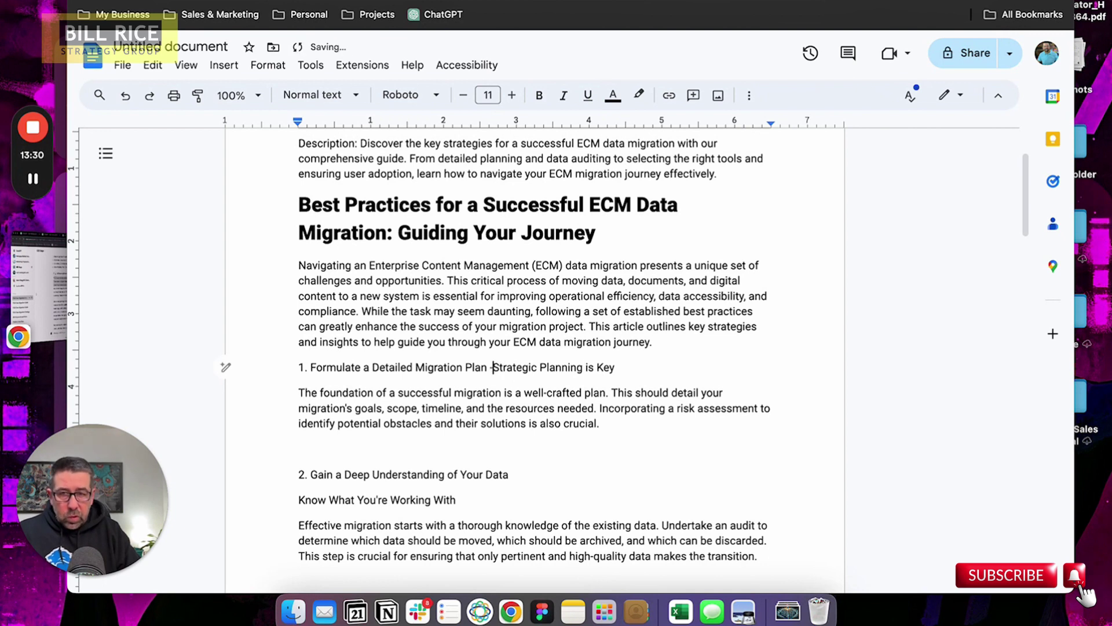
pyautogui.click(299, 367)
pyautogui.write('##')
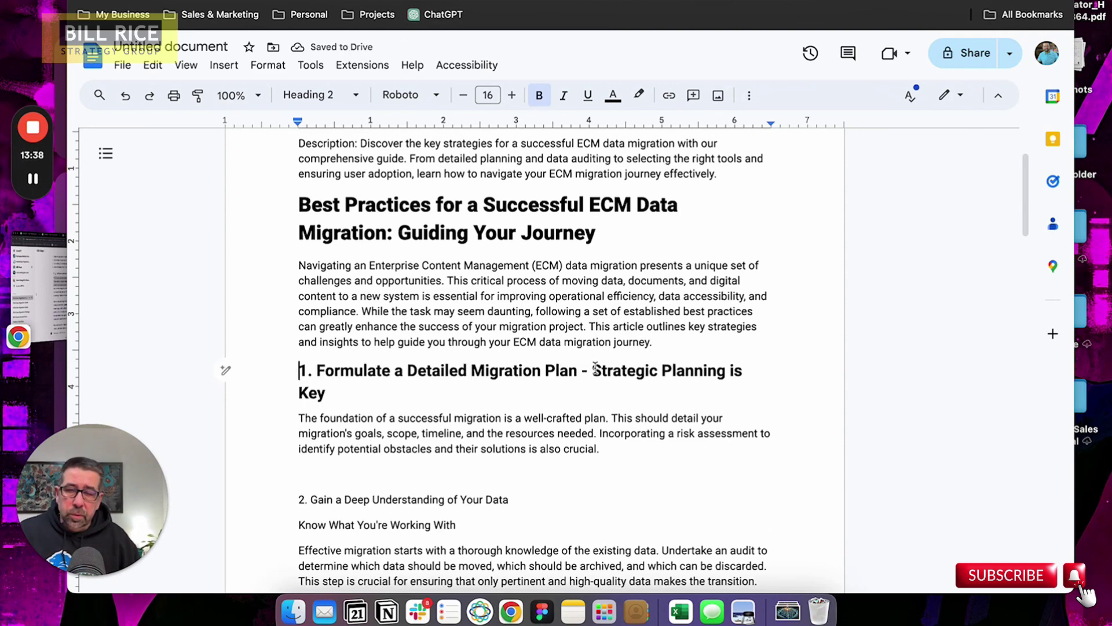
# - Remove the hyphen from the section 1 heading, put "Strategic Planning is Key" on its own line and format it as Heading 3
pyautogui.scroll(-3, 595, 367)
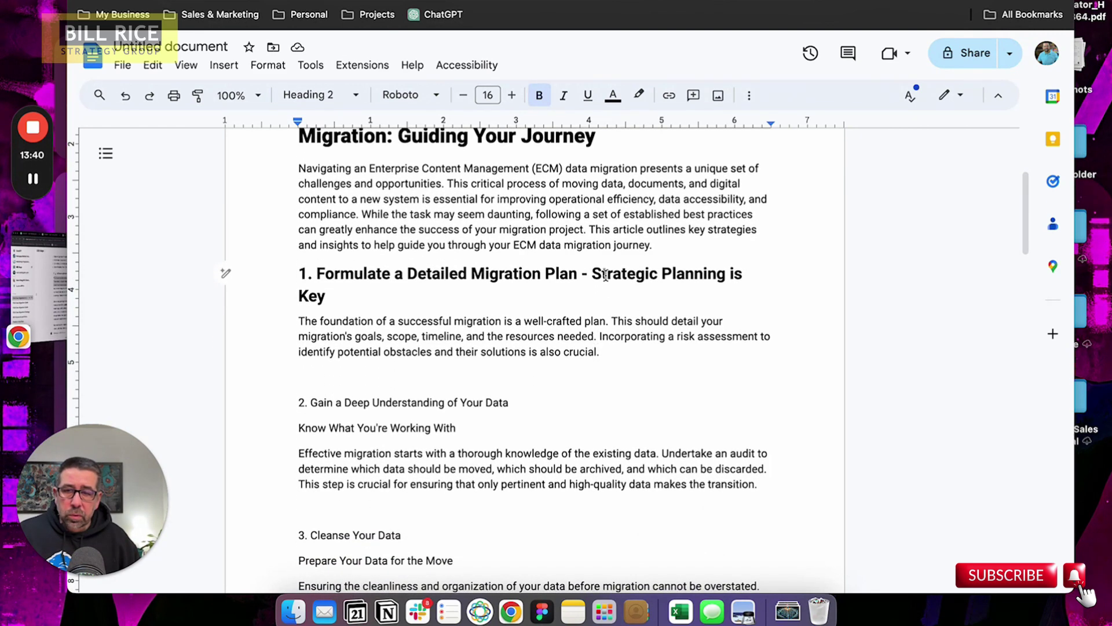
pyautogui.scroll(-1, 606, 274)
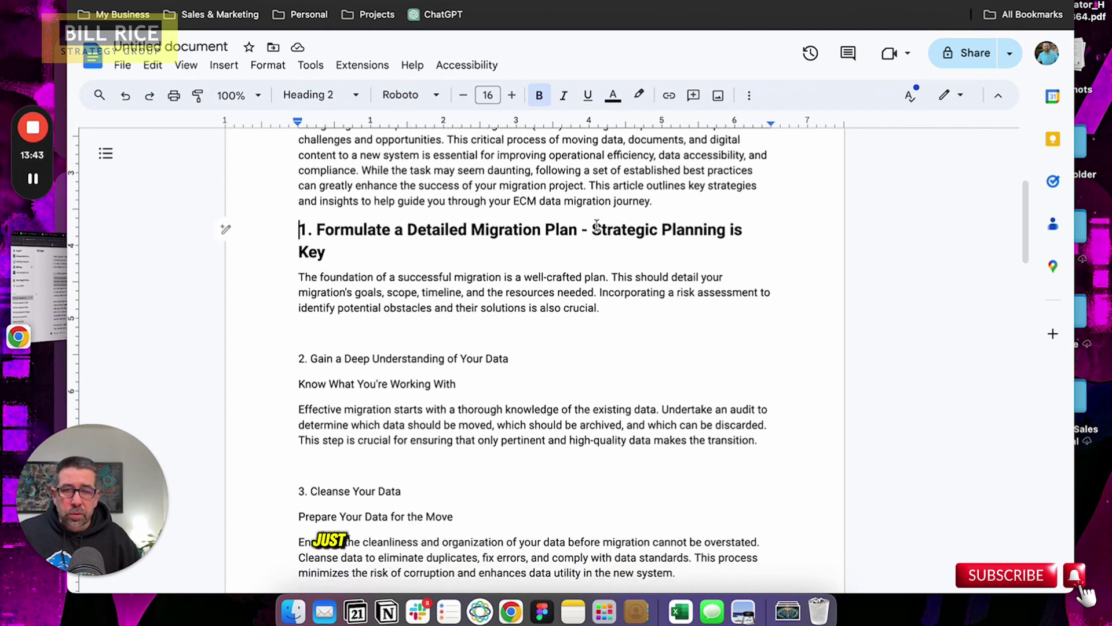
pyautogui.click(597, 225)
pyautogui.press('BackSpace')
pyautogui.press('BackSpace')
pyautogui.press('BackSpace')
pyautogui.press('Return')
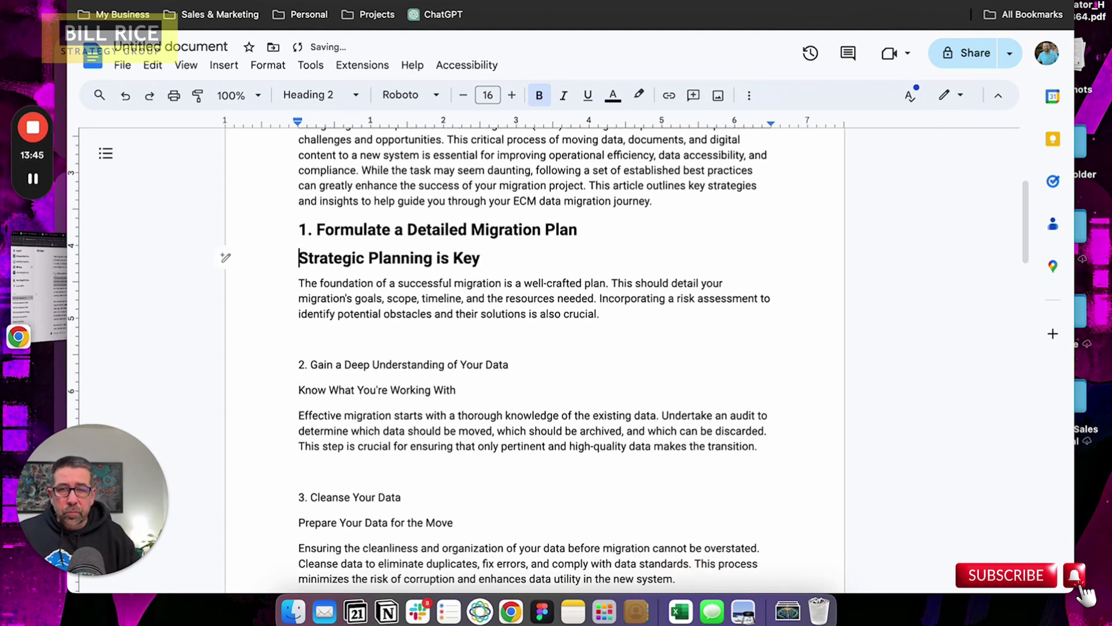
pyautogui.write('###')
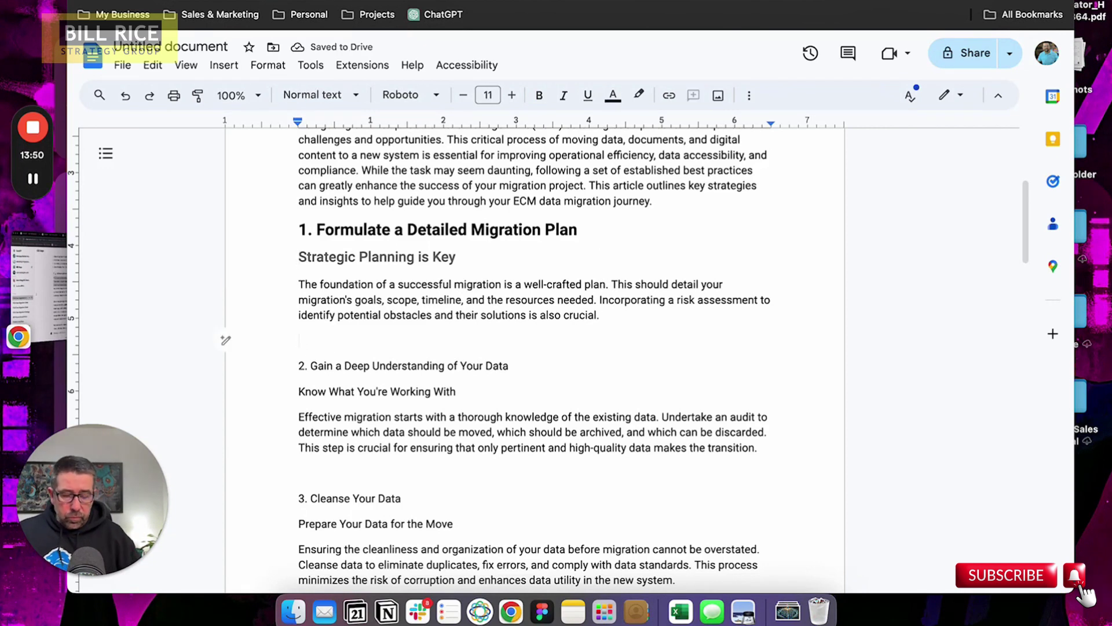
# - Delete the blank line above section 2, then make its title Heading 2 and "Know What You're Working With" Heading 3
pyautogui.press('BackSpace')
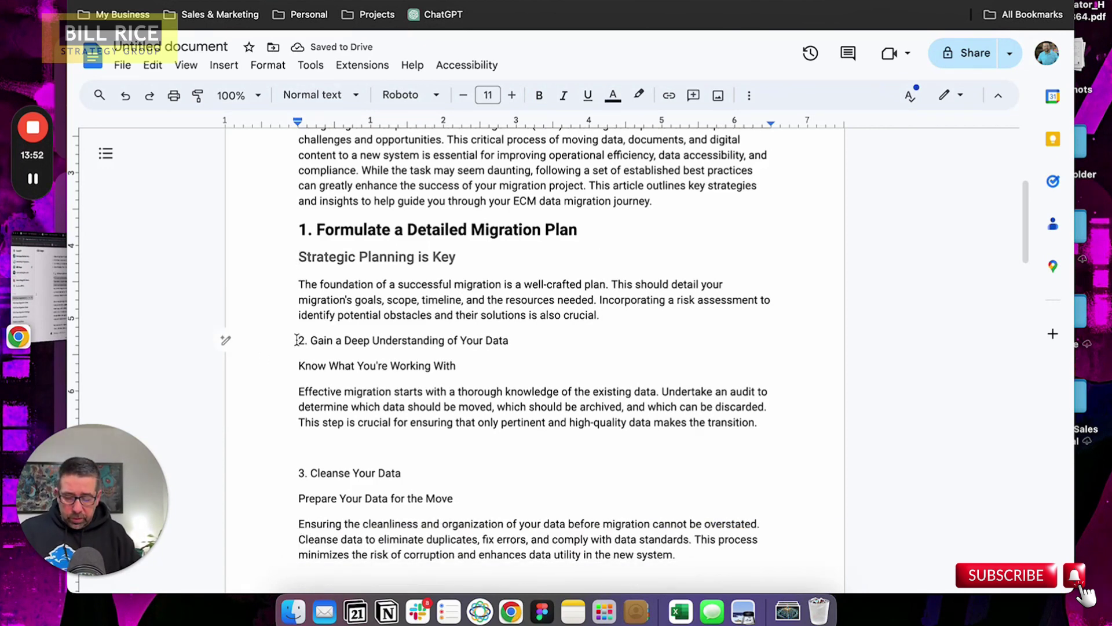
pyautogui.write('##')
pyautogui.click(297, 369)
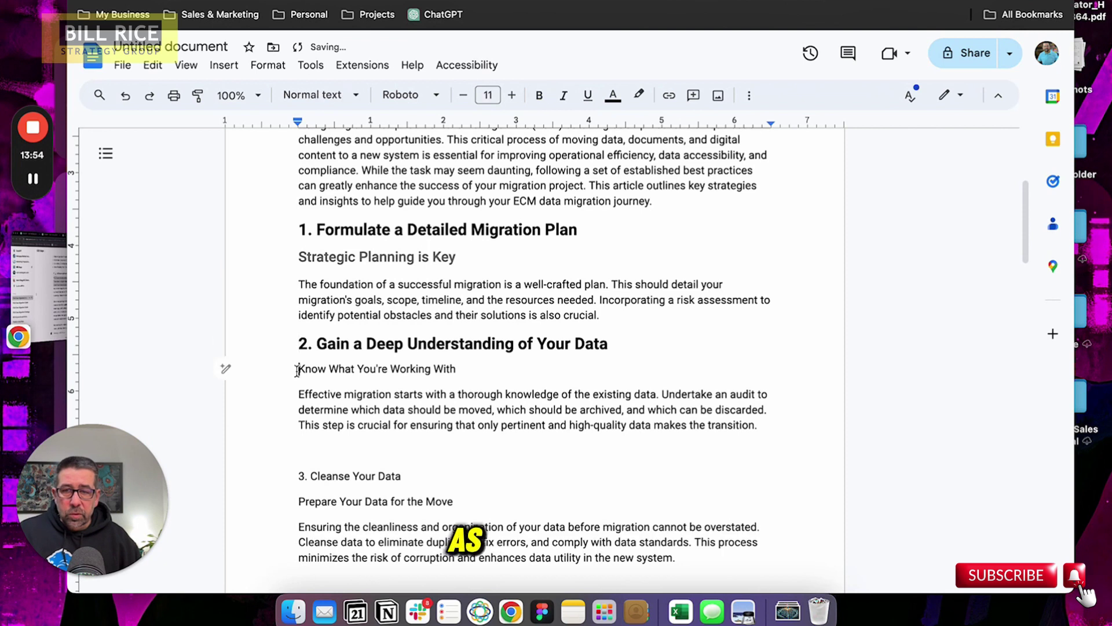
pyautogui.write('###')
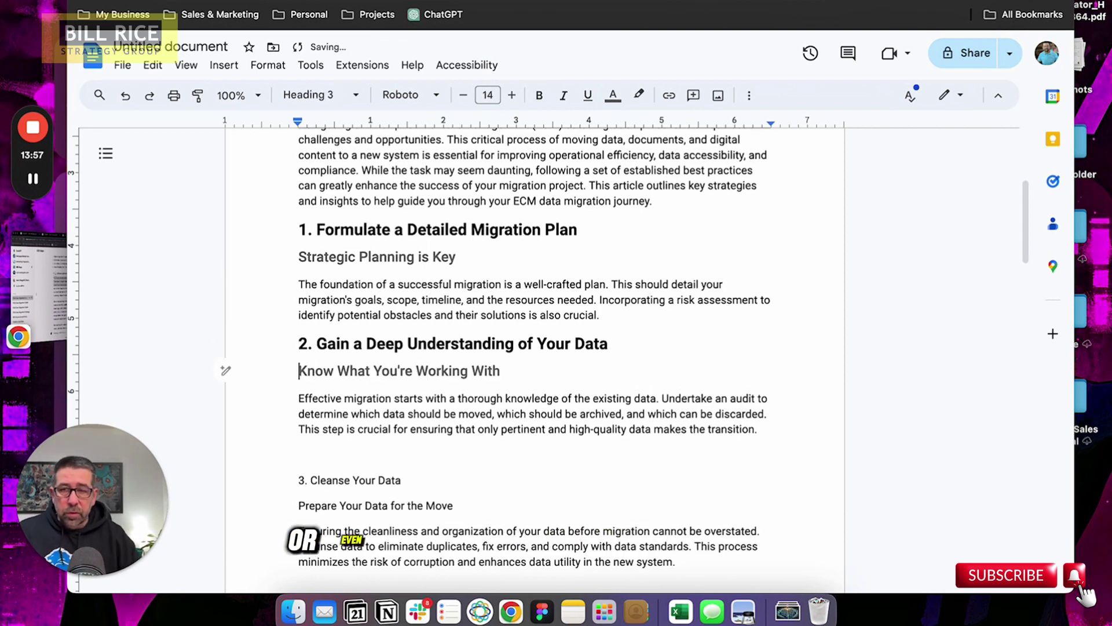
# - Delete the blank line above "3. Cleanse Your Data", format that title as Heading 2 and "Prepare Your Data for the Move" as Heading 3
pyautogui.click(301, 453)
pyautogui.press('BackSpace')
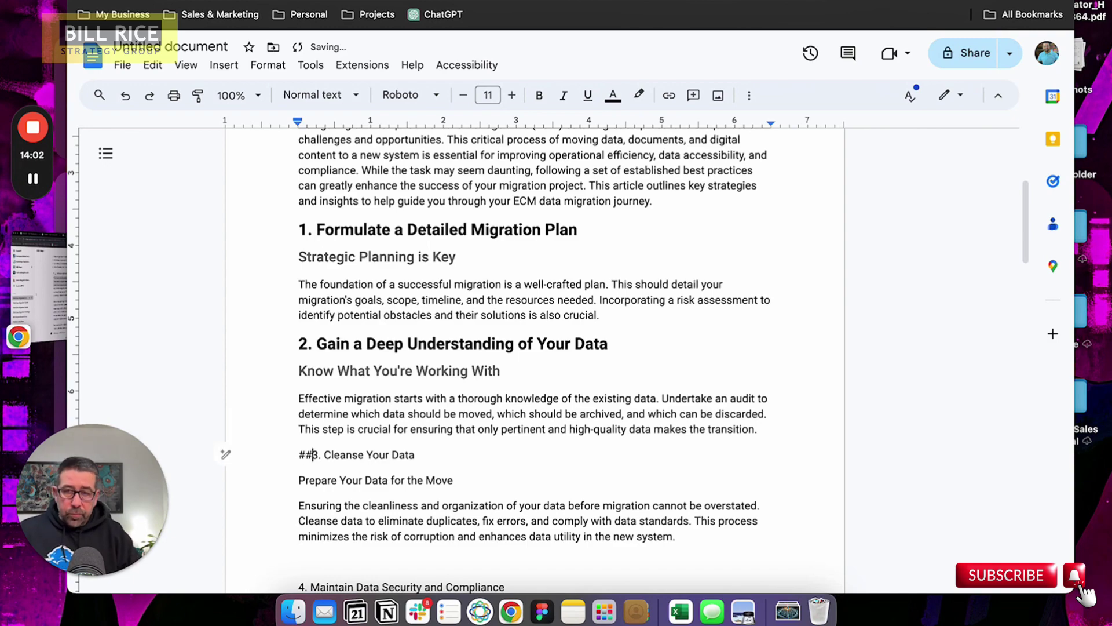
pyautogui.press('Down')
pyautogui.write('##')
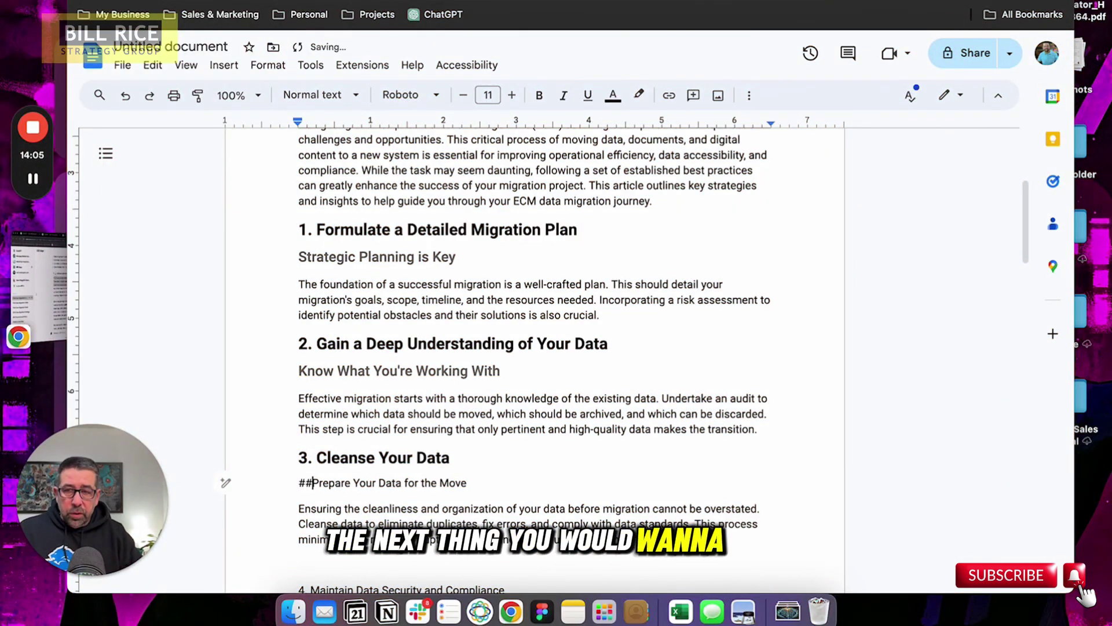
pyautogui.write('#')
# - Copy the highlighted "[ECM Migration CTA + Link to schedule a discovery call]" line from the "The Ultimate Guide to ECM Migration" document
pyautogui.scroll(-1, 446, 358)
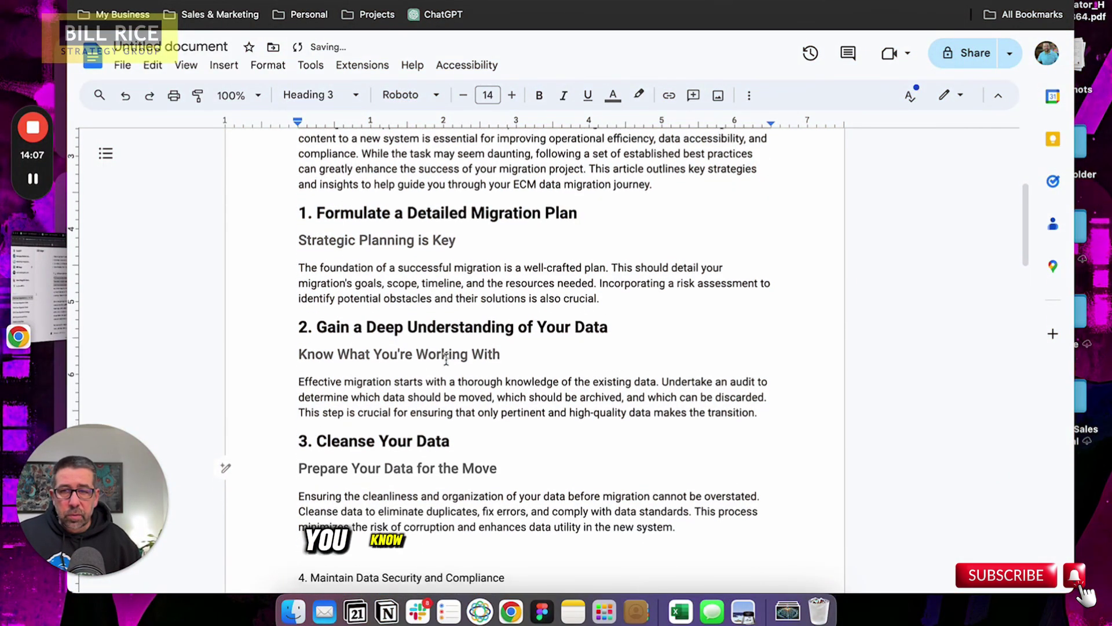
pyautogui.scroll(-1, 446, 358)
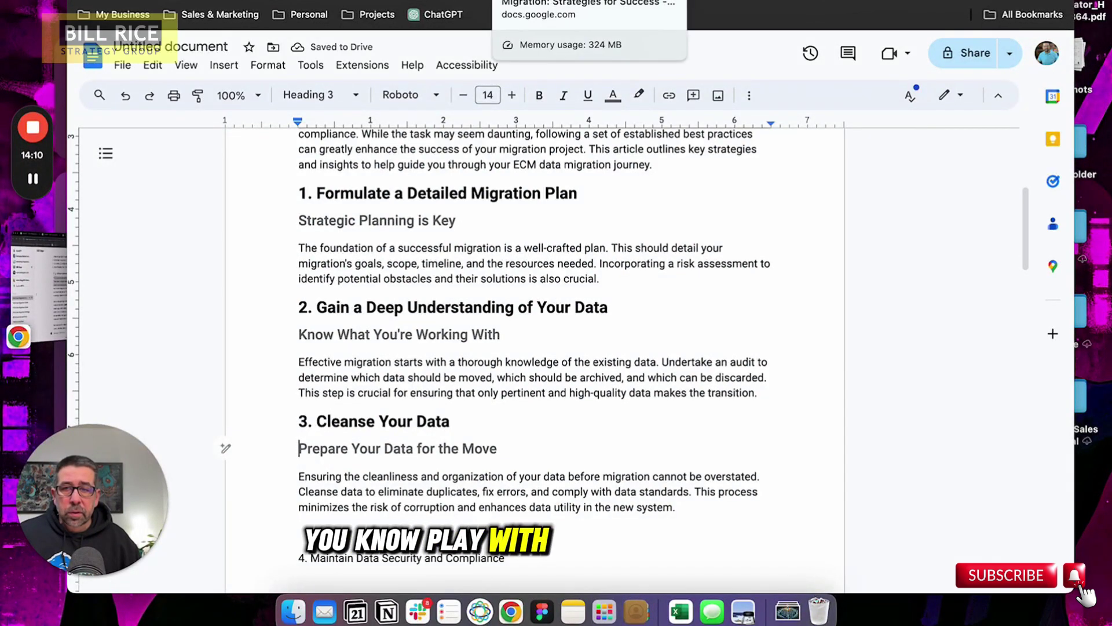
pyautogui.click(532, 2)
pyautogui.scroll(-10, 457, 336)
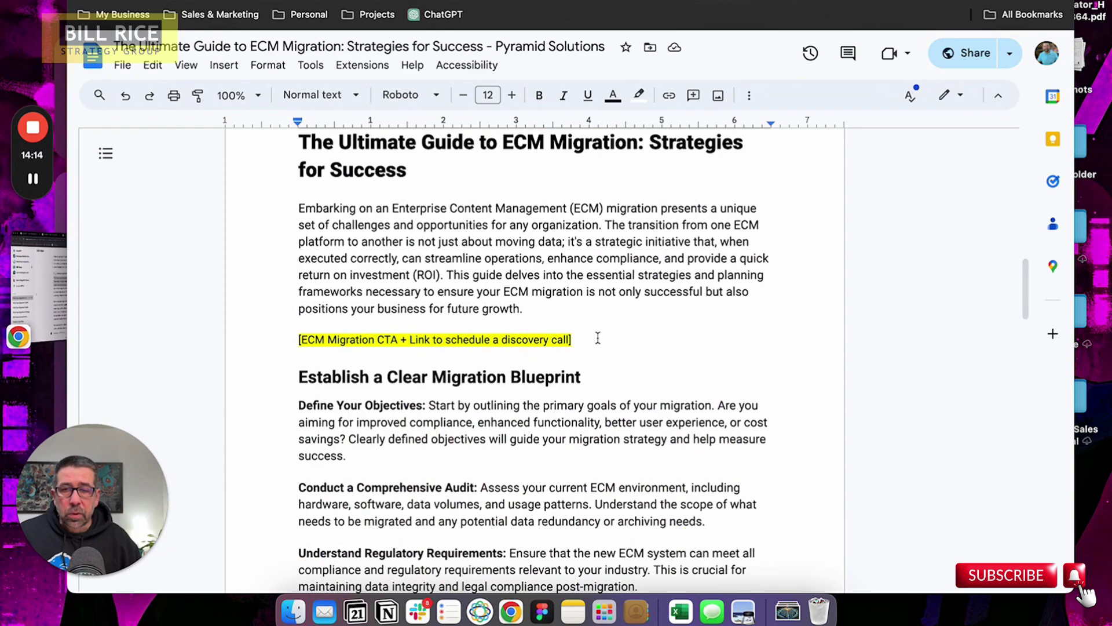
pyautogui.scroll(-1, 585, 331)
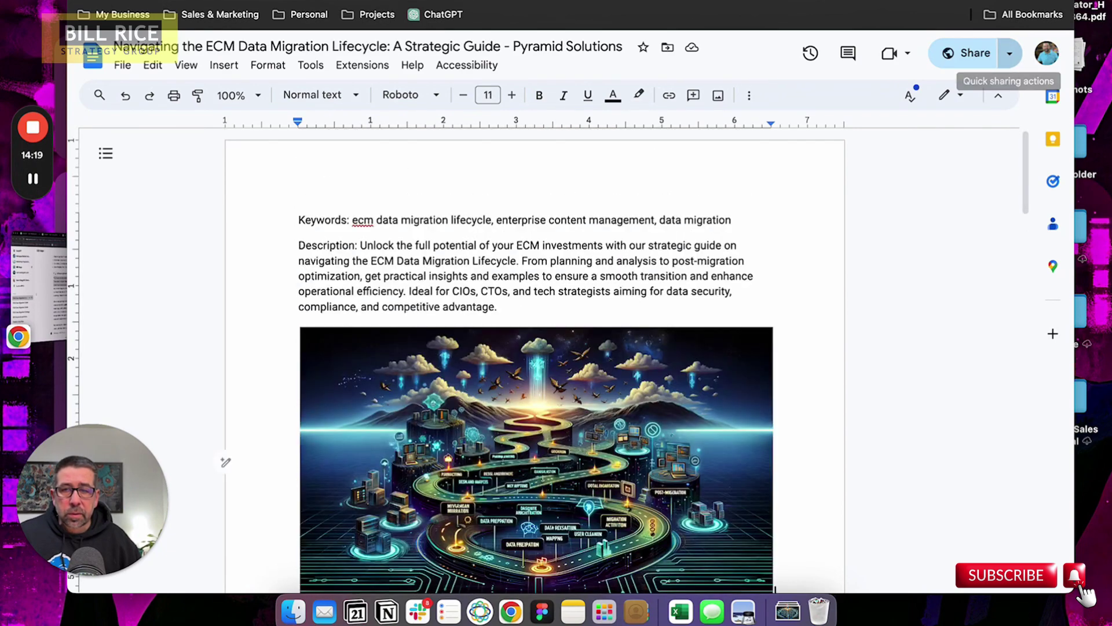
pyautogui.scroll(-7, 603, 272)
pyautogui.scroll(3, 599, 249)
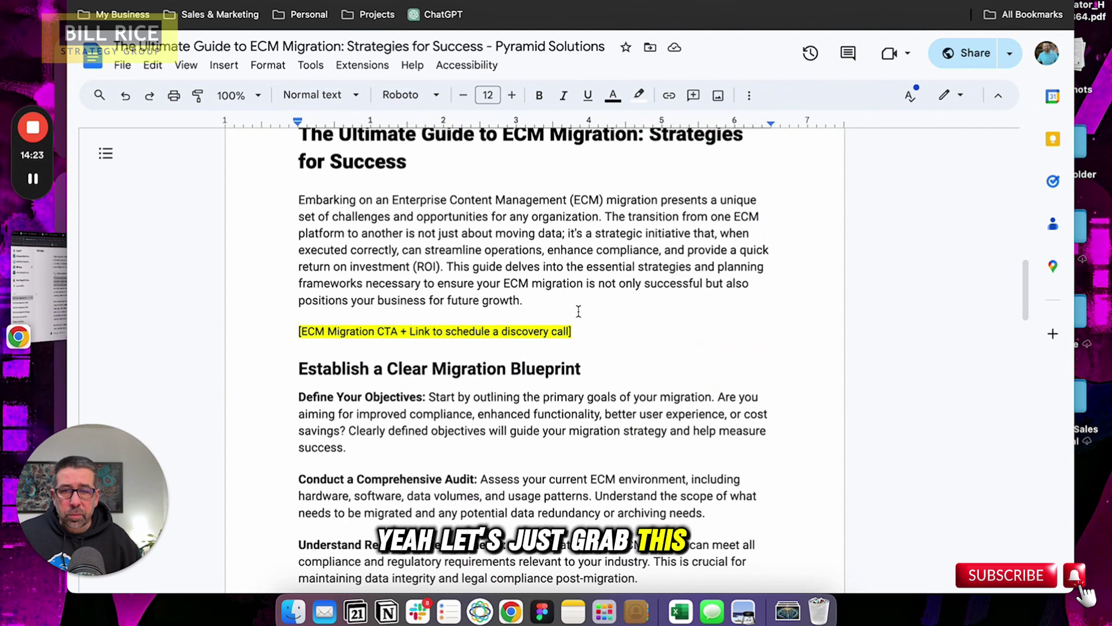
pyautogui.moveTo(579, 331); pyautogui.dragTo(278, 338)
pyautogui.hotkey('ctrl', 'c')
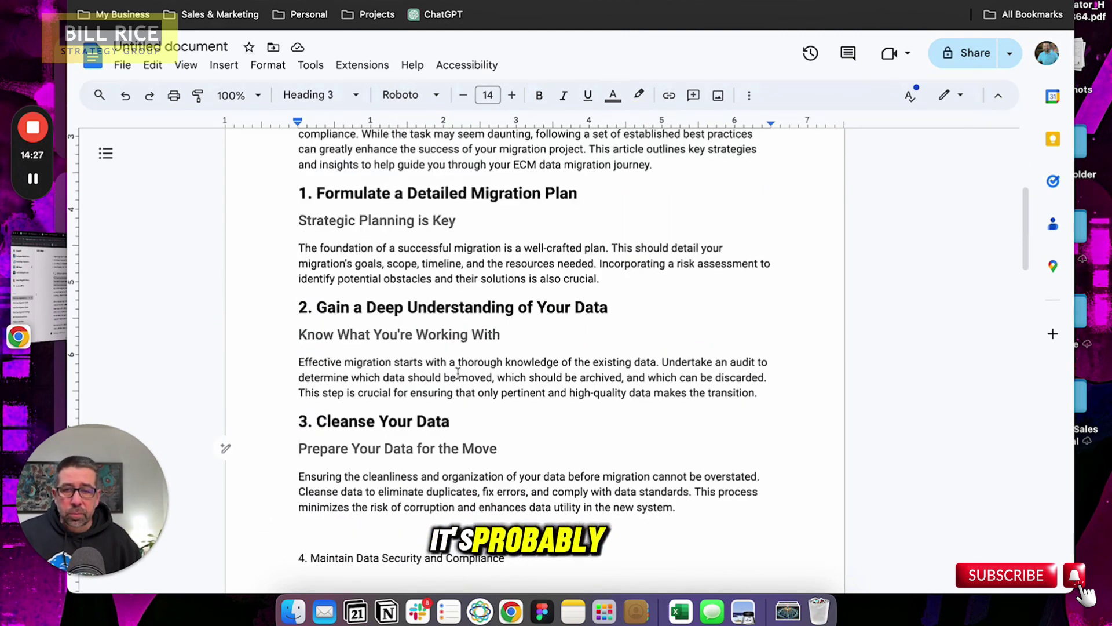
# - Paste the "[ECM Migration CTA + Link to schedule a discovery call]" line on its own line below the introduction paragraph of the untitled document
pyautogui.scroll(1, 495, 230)
pyautogui.scroll(5, 496, 230)
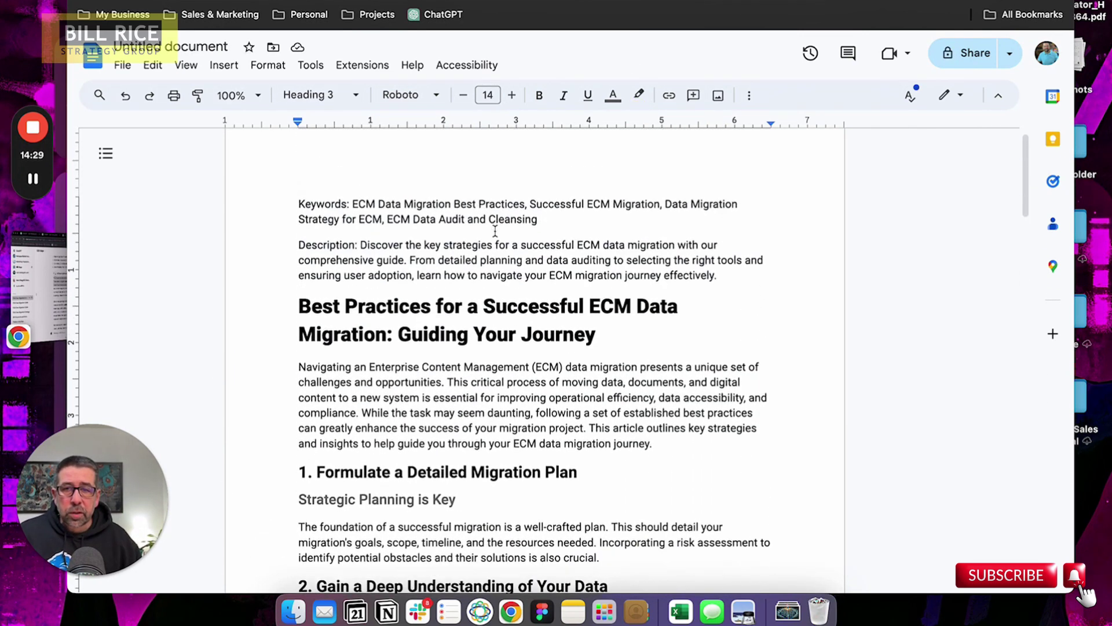
pyautogui.press('Return')
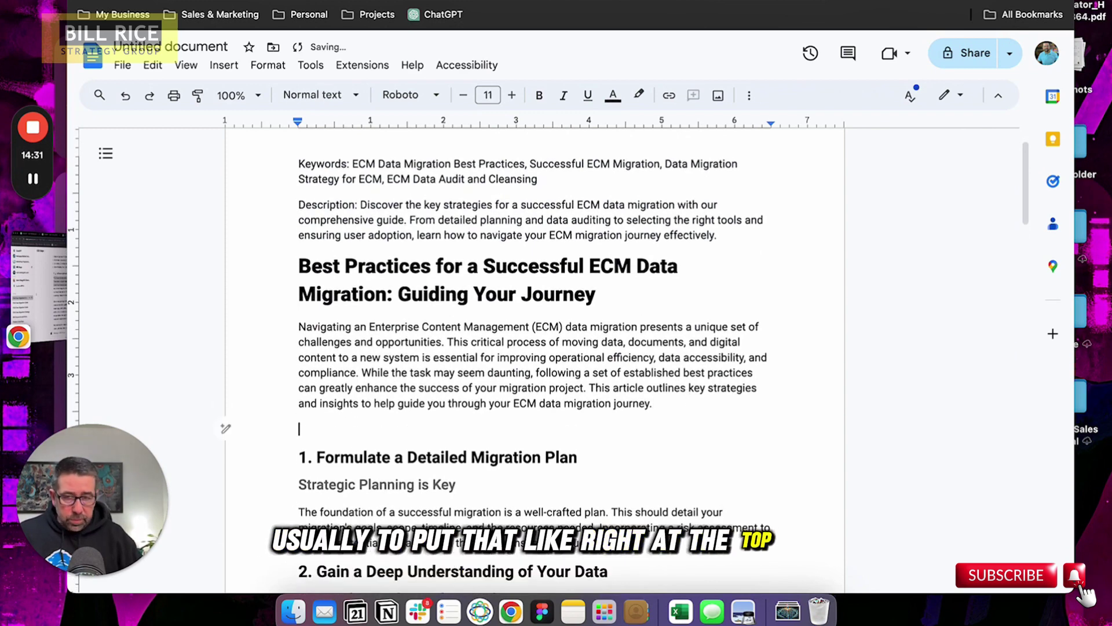
pyautogui.press('Return')
pyautogui.press('BackSpace')
pyautogui.hotkey('ctrl', 'v')
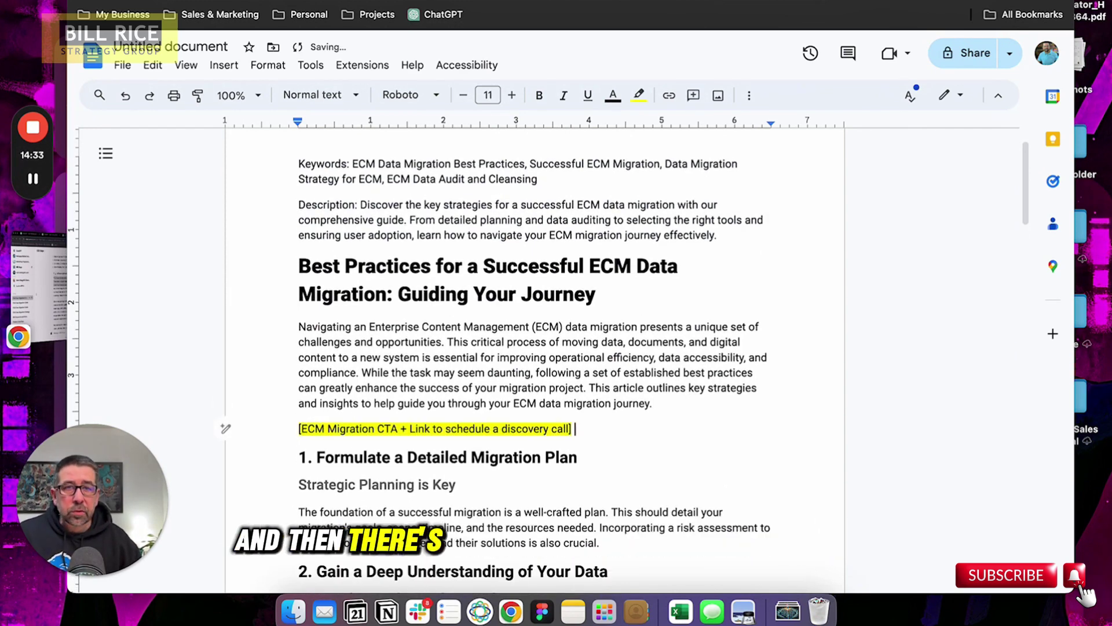
# - Copy the highlighted "Pyramid Solutions can be that trusted, experienced partner. Schedule a discovery call today." line from the "The Ultimate Guide to ECM Migration" document
pyautogui.hotkey('ctrl', 'Tab')
pyautogui.scroll(-15, 583, 274)
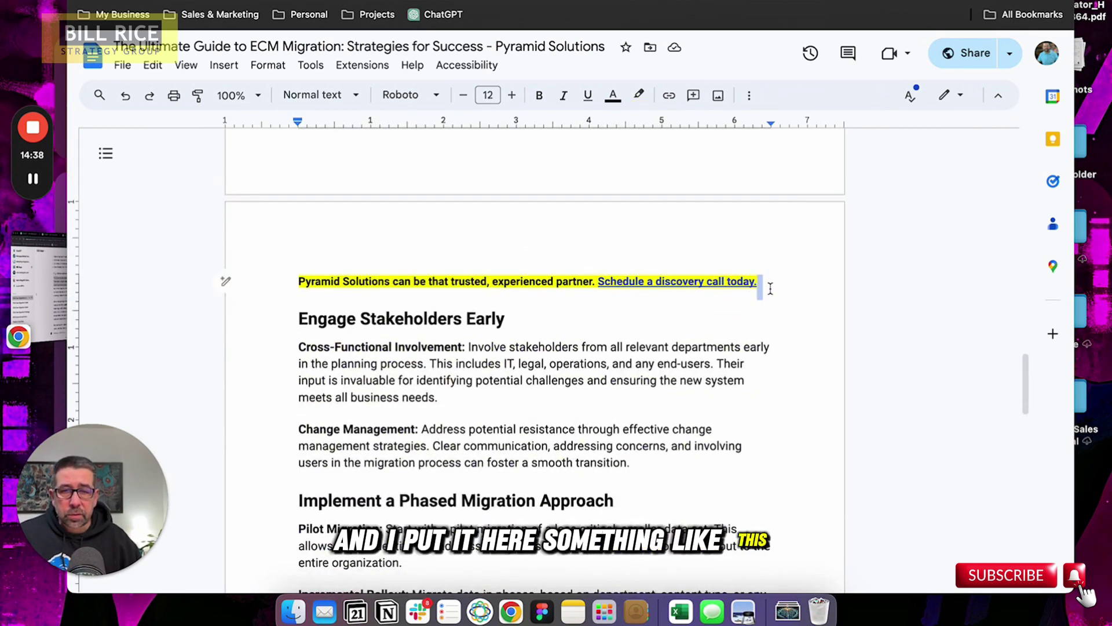
pyautogui.moveTo(767, 288)
pyautogui.mouseDown()
pyautogui.moveTo(305, 289)
pyautogui.moveTo(764, 284)
pyautogui.mouseUp()
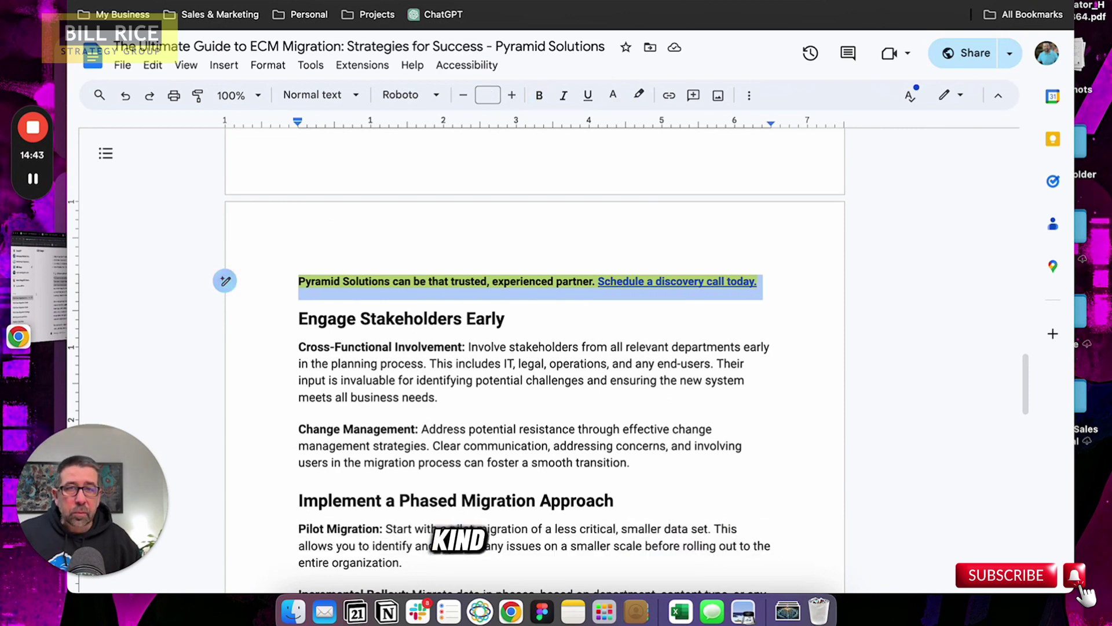
# - Paste the "Pyramid Solutions can be that trusted, experienced partner" line below the section 5 paragraph of the untitled document
pyautogui.hotkey('ctrl', 'shift', 'Tab')
pyautogui.scroll(-10, 551, 355)
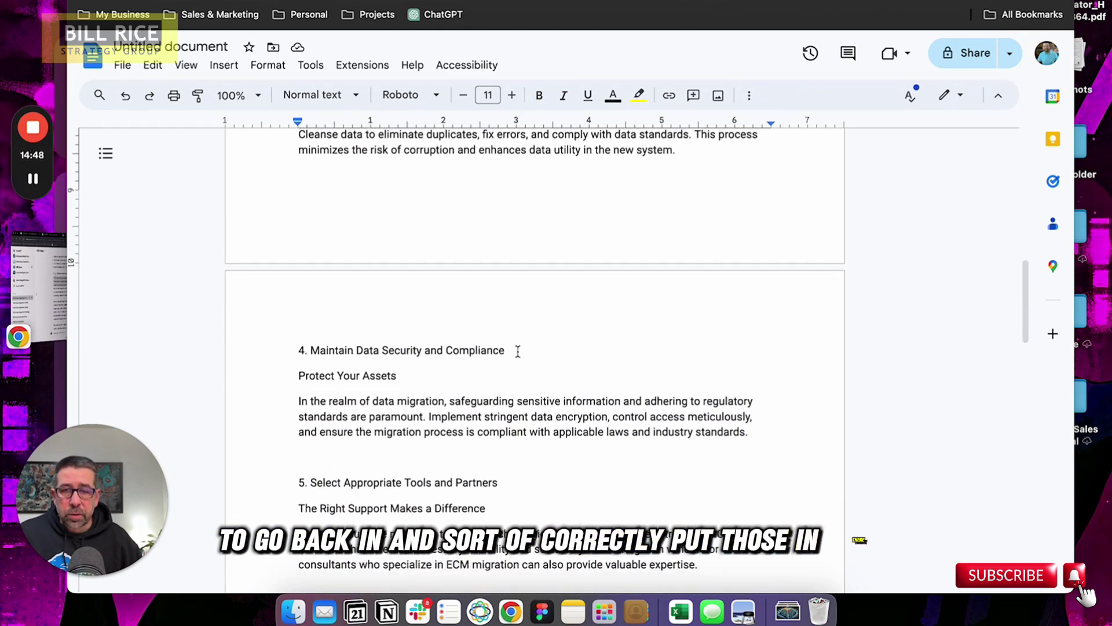
pyautogui.scroll(-3, 343, 457)
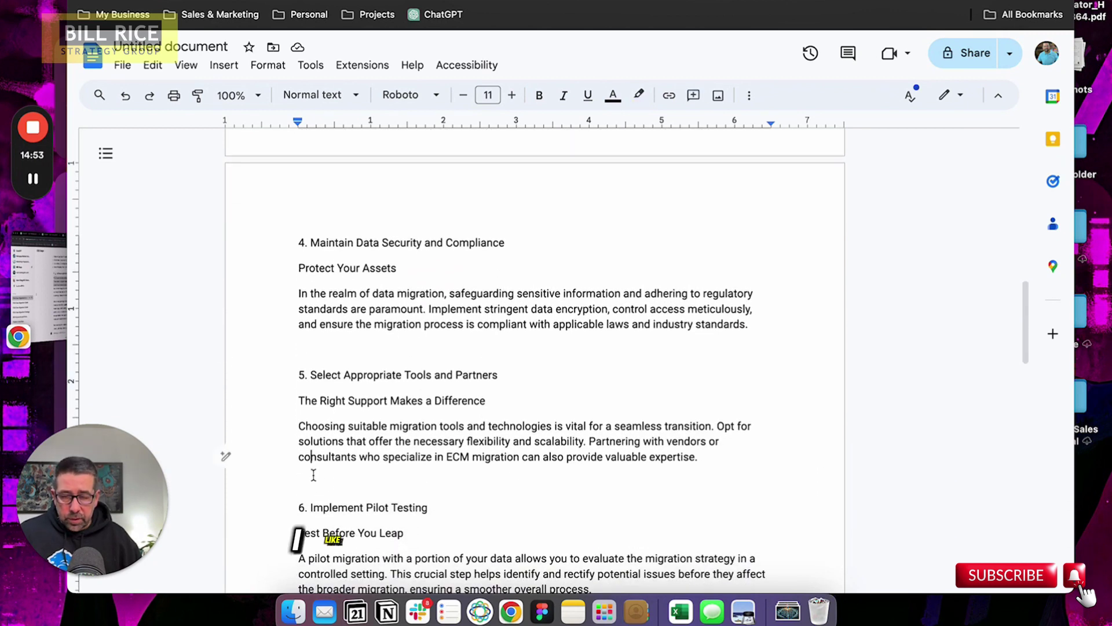
pyautogui.click(706, 458)
pyautogui.press('Return')
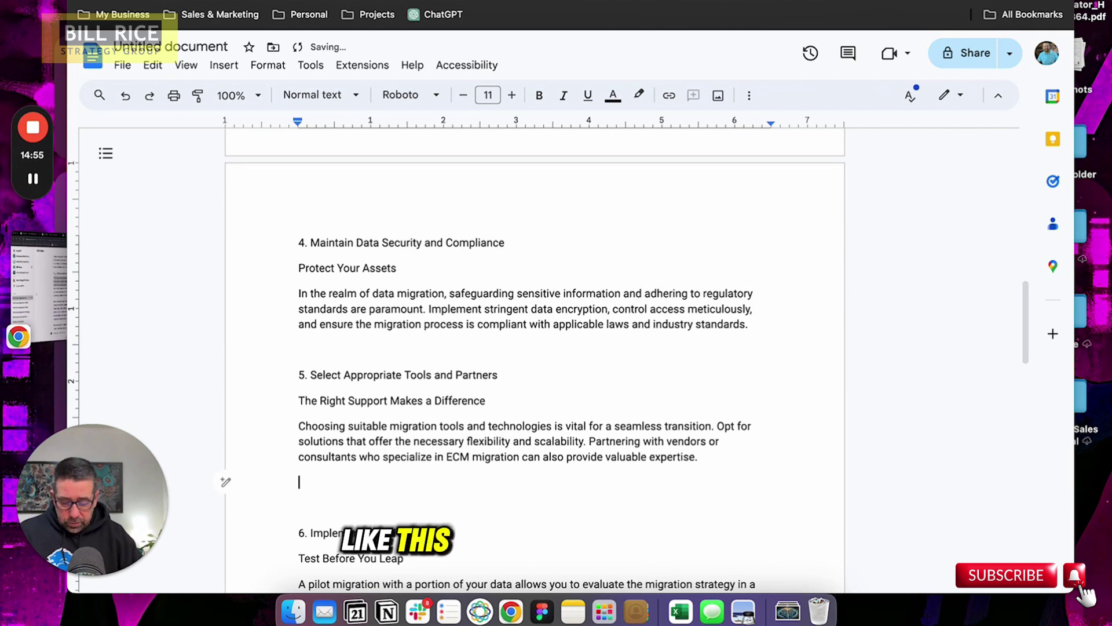
pyautogui.write('Pyramid Solutions can be that trusted, experienced partner. Schedule a discovery call today.')
# - Format the titles of sections 5 and 4 as Heading 2, and "The Right Support Makes a Difference" and "Protect Your Assets" as Heading 3
pyautogui.click(296, 375)
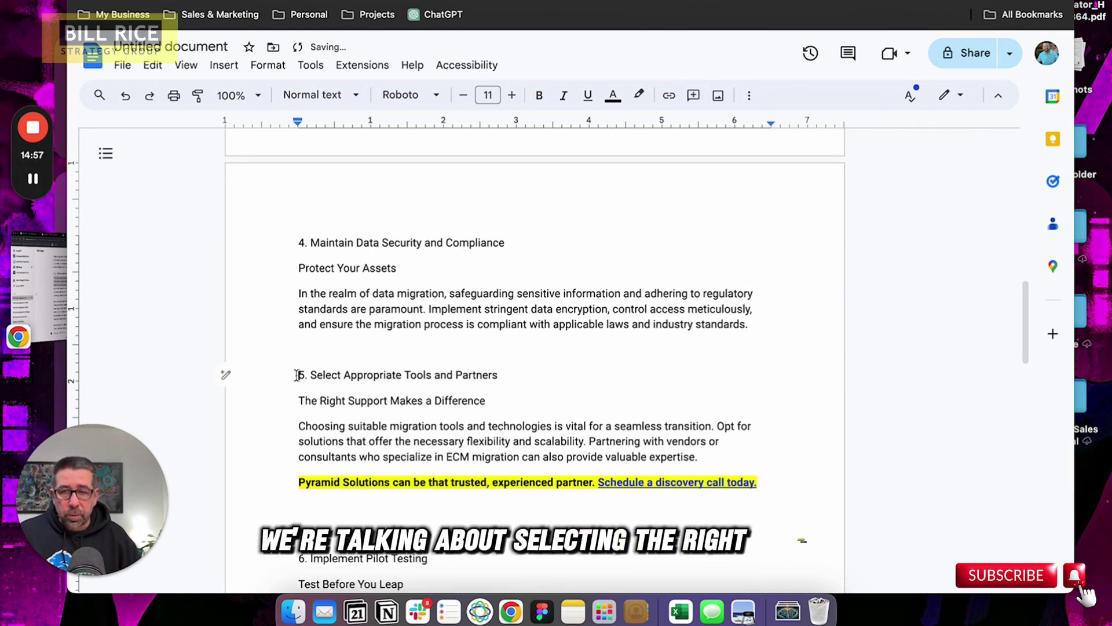
pyautogui.write('##')
pyautogui.click(298, 403)
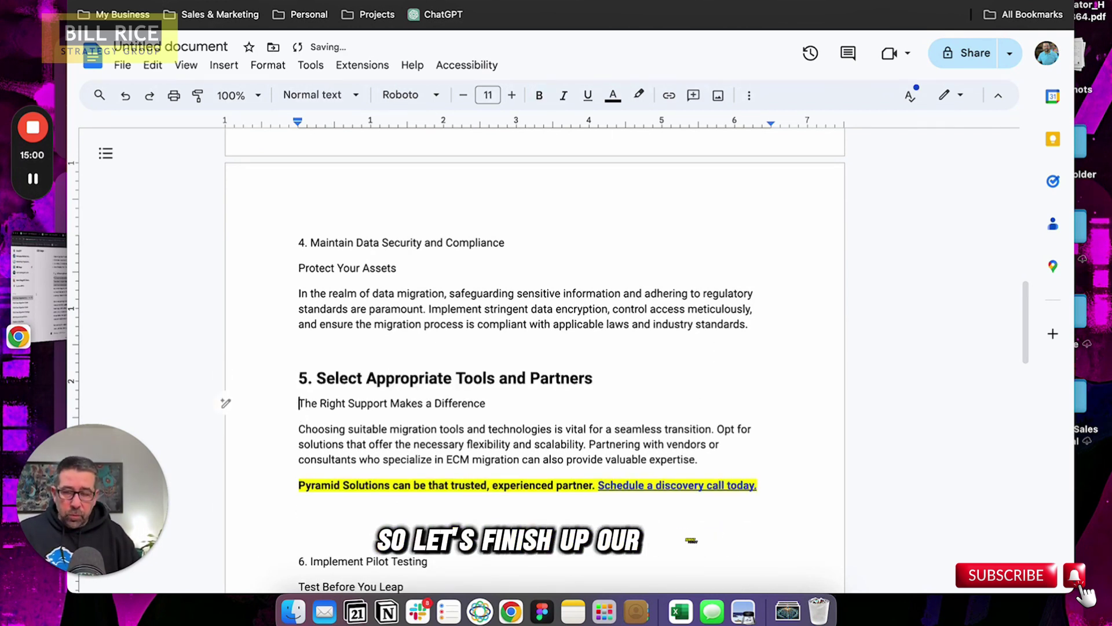
pyautogui.write('###')
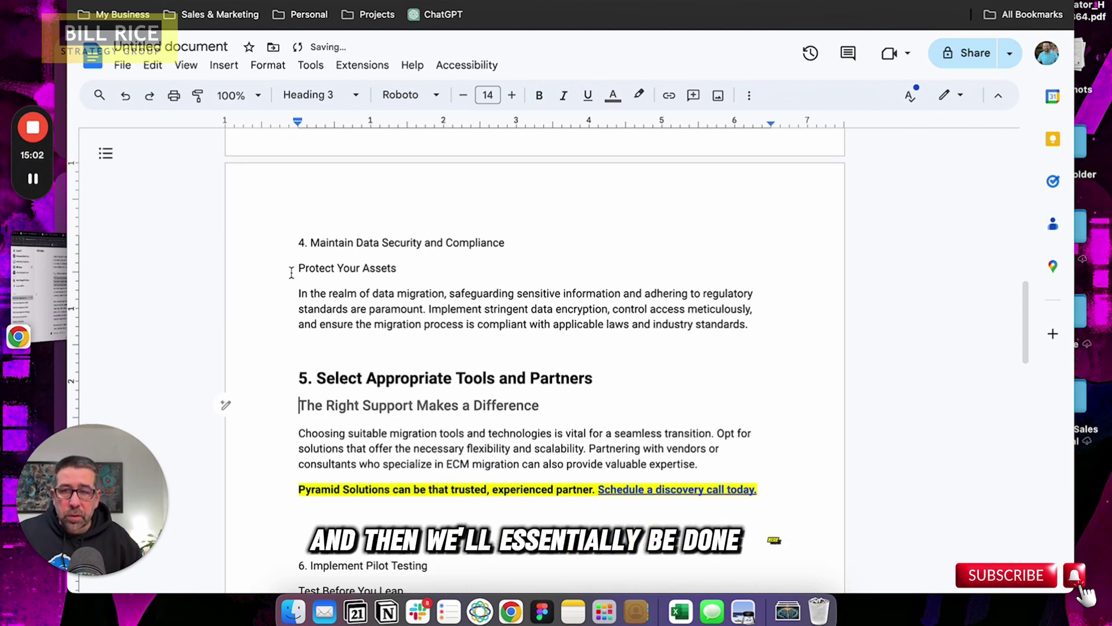
pyautogui.click(295, 241)
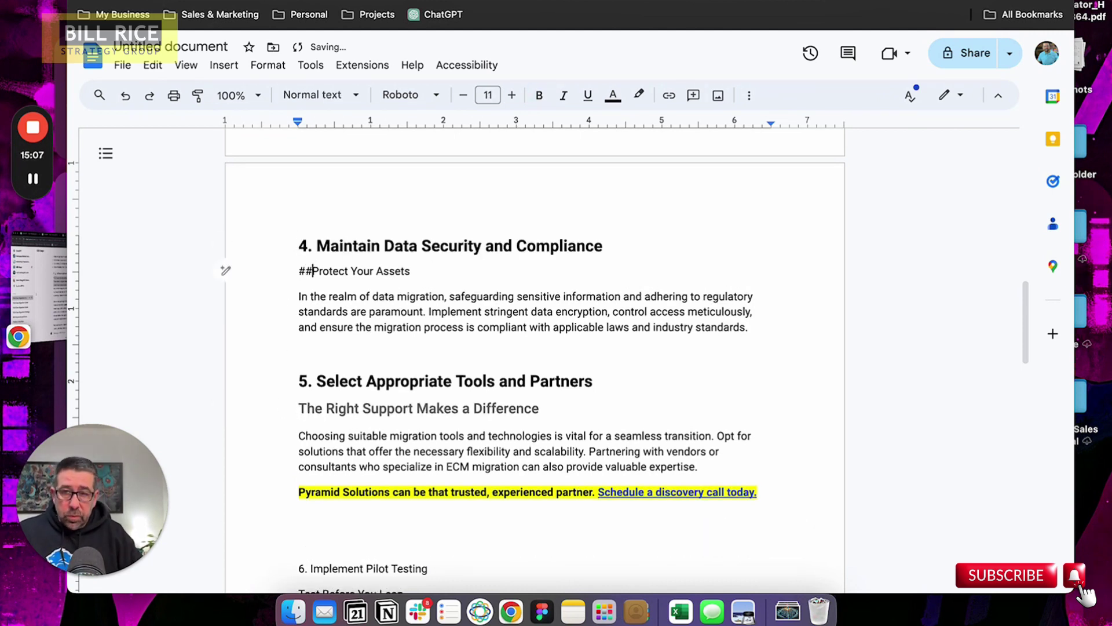
# - Delete the blank lines above "6. Implement Pilot Testing", format that title as Heading 2 and "Test Before You Leap" as Heading 3
pyautogui.scroll(-5, 533, 347)
pyautogui.click(302, 542)
pyautogui.press('BackSpace')
pyautogui.press('BackSpace')
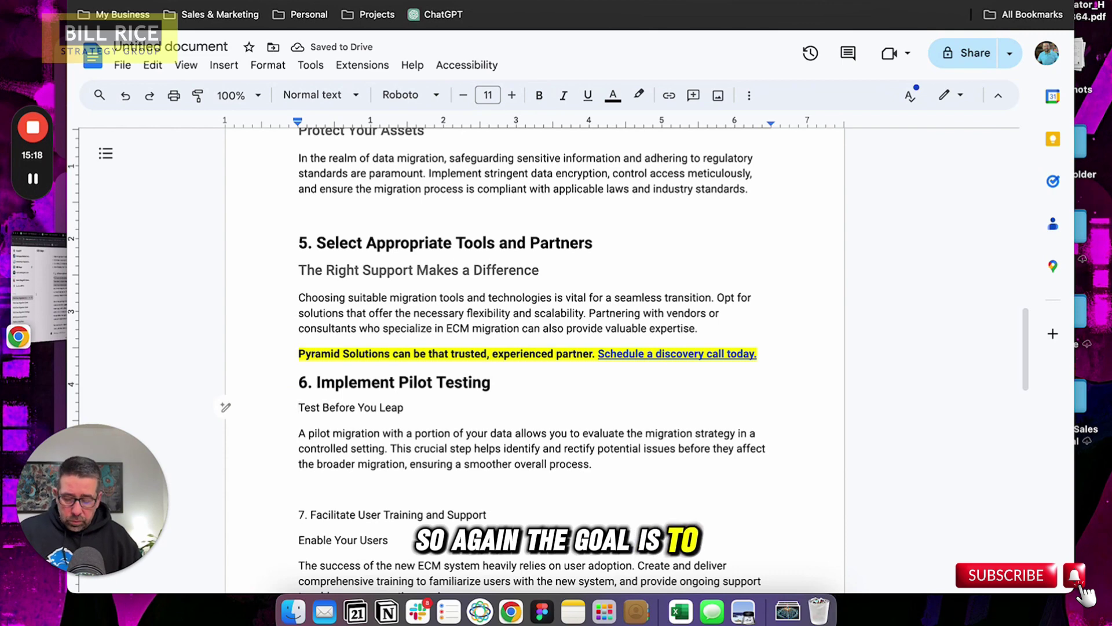
pyautogui.write('###')
# - Delete the blank line above "7. Facilitate User Training and Support", then make that title Heading 2 and "Enable Your Users" Heading 3
pyautogui.scroll(-1, 306, 426)
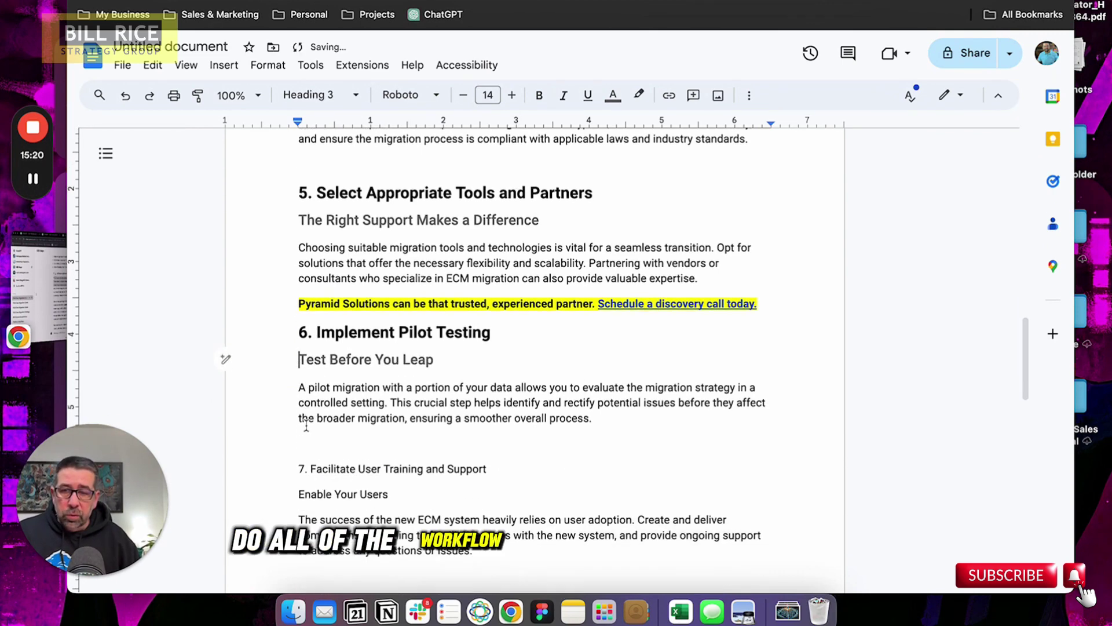
pyautogui.scroll(-2, 306, 425)
pyautogui.click(307, 374)
pyautogui.press('BackSpace')
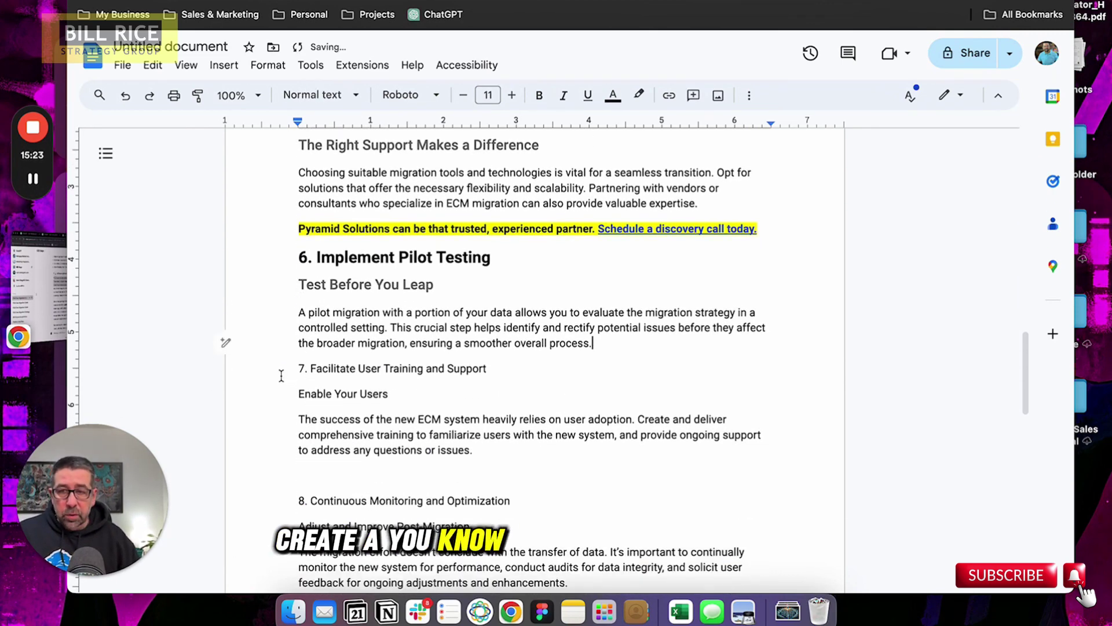
pyautogui.click(298, 368)
pyautogui.write('##')
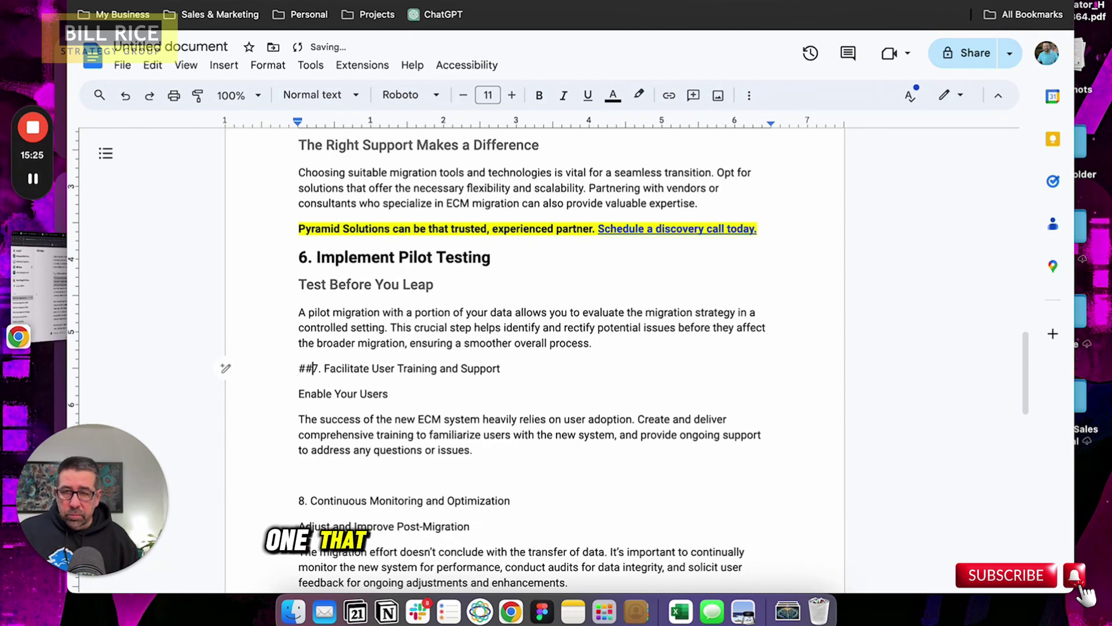
pyautogui.click(298, 395)
pyautogui.write('#')
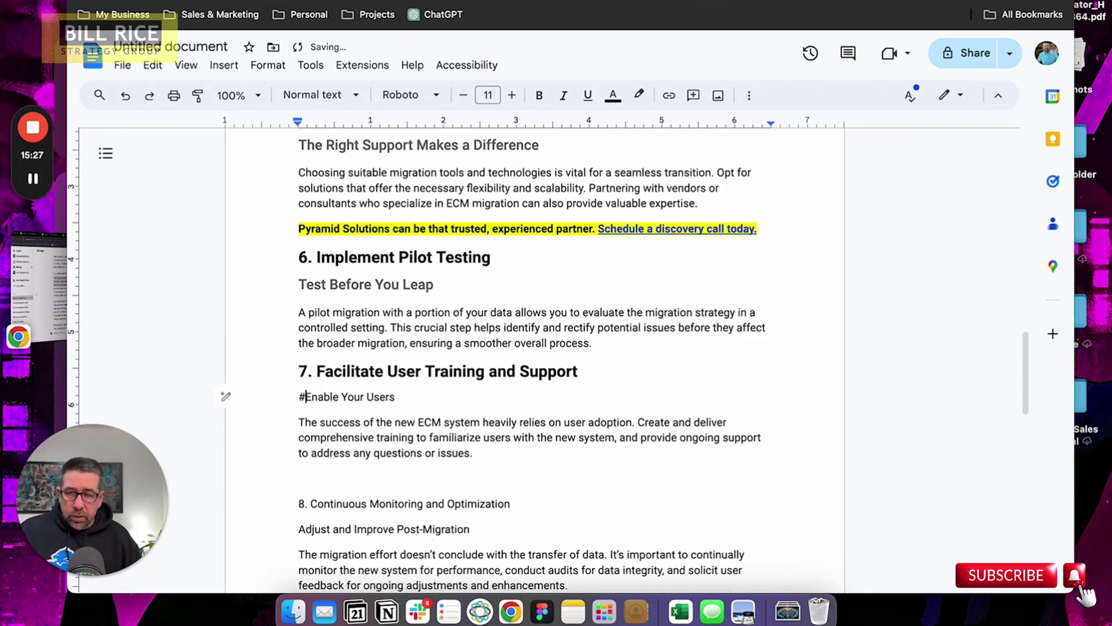
pyautogui.write('##')
# - Delete the blank line above "8. Continuous Monitoring and Optimization", then make that title Heading 2 and "Adjust and Improve Post-Migration" Heading 3
pyautogui.scroll(-2, 303, 452)
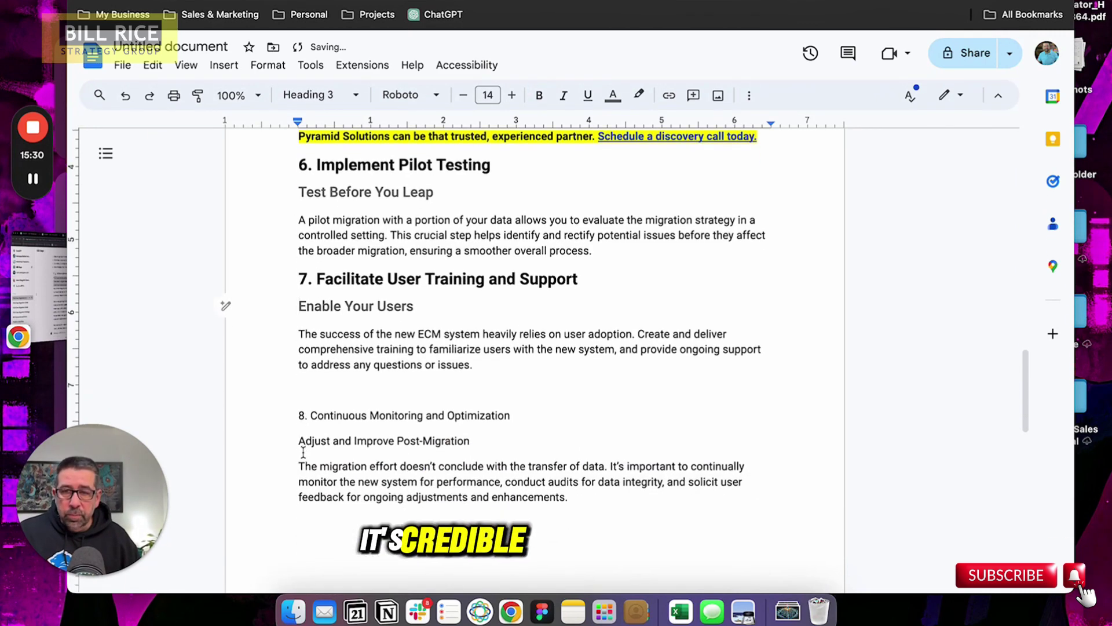
pyautogui.click(301, 374)
pyautogui.press('BackSpace')
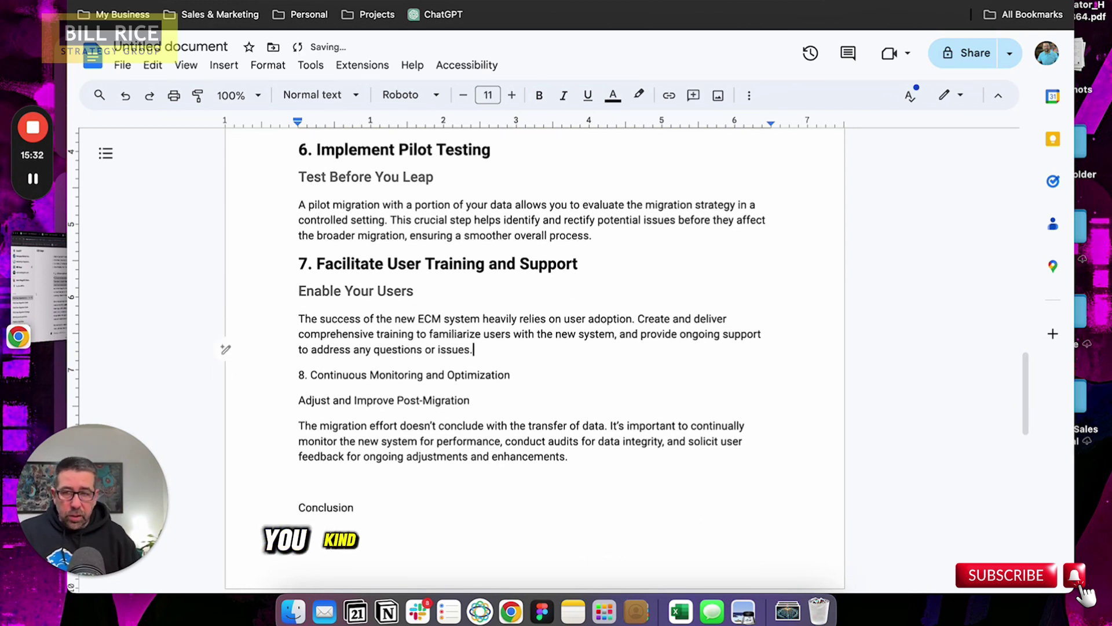
pyautogui.click(292, 375)
pyautogui.write('##')
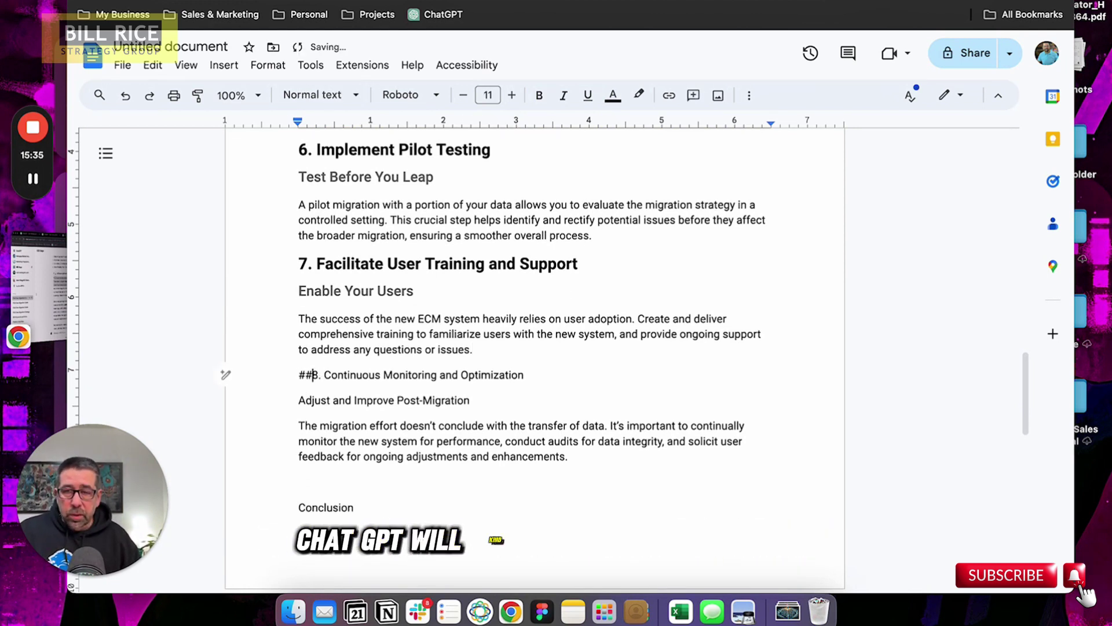
pyautogui.click(297, 402)
pyautogui.write('###')
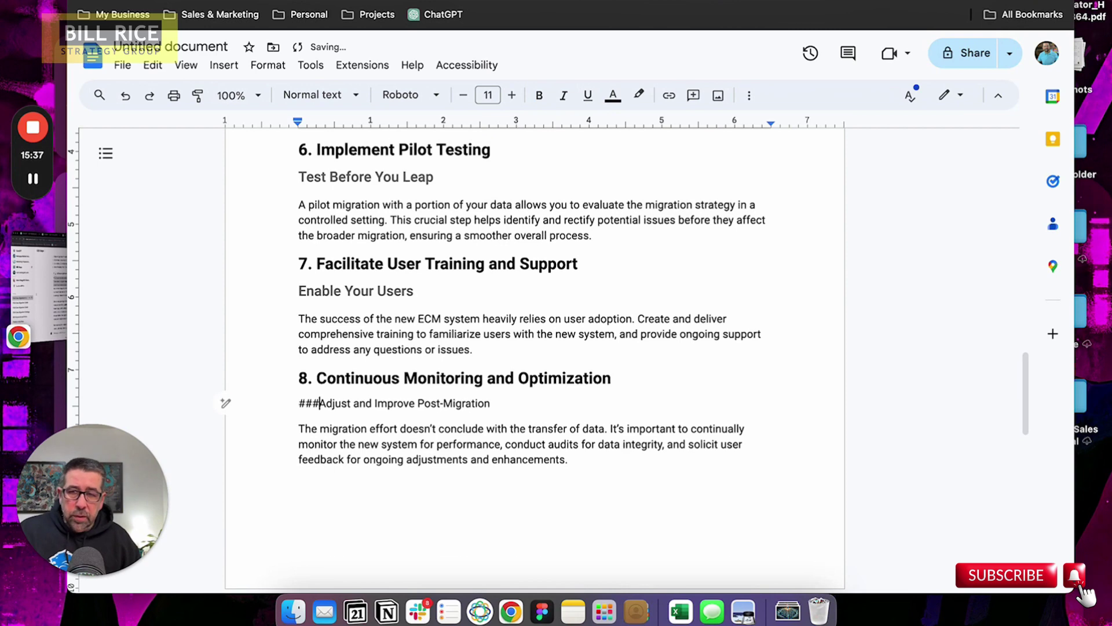
# - Delete the blank line above "Conclusion" and format that title as Heading 2
pyautogui.scroll(-5, 338, 386)
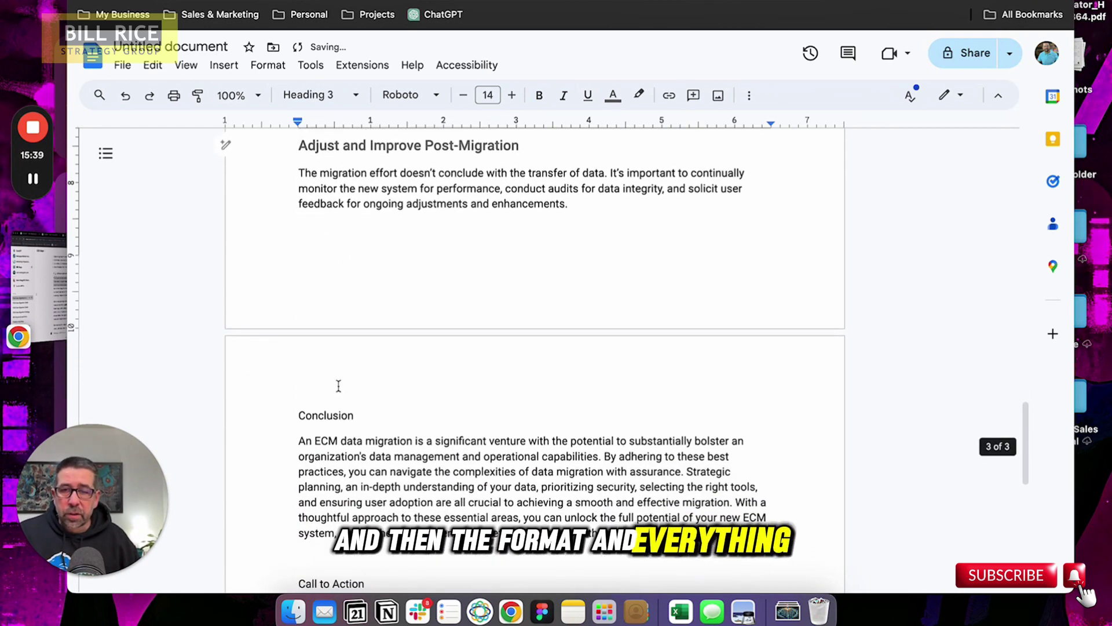
pyautogui.click(322, 263)
pyautogui.press('BackSpace')
pyautogui.click(298, 229)
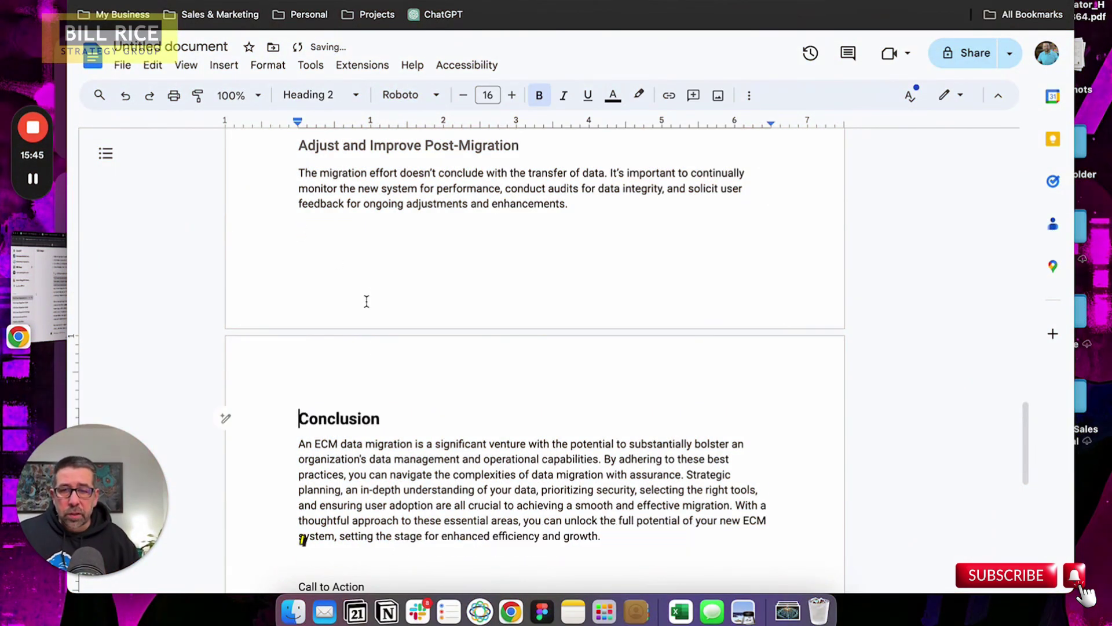
# - Replace the "Conclusion" heading text with "ECM data migration can be a significant challenge, but is definitely achievable with the right expertise"
pyautogui.moveTo(380, 419); pyautogui.dragTo(372, 414)
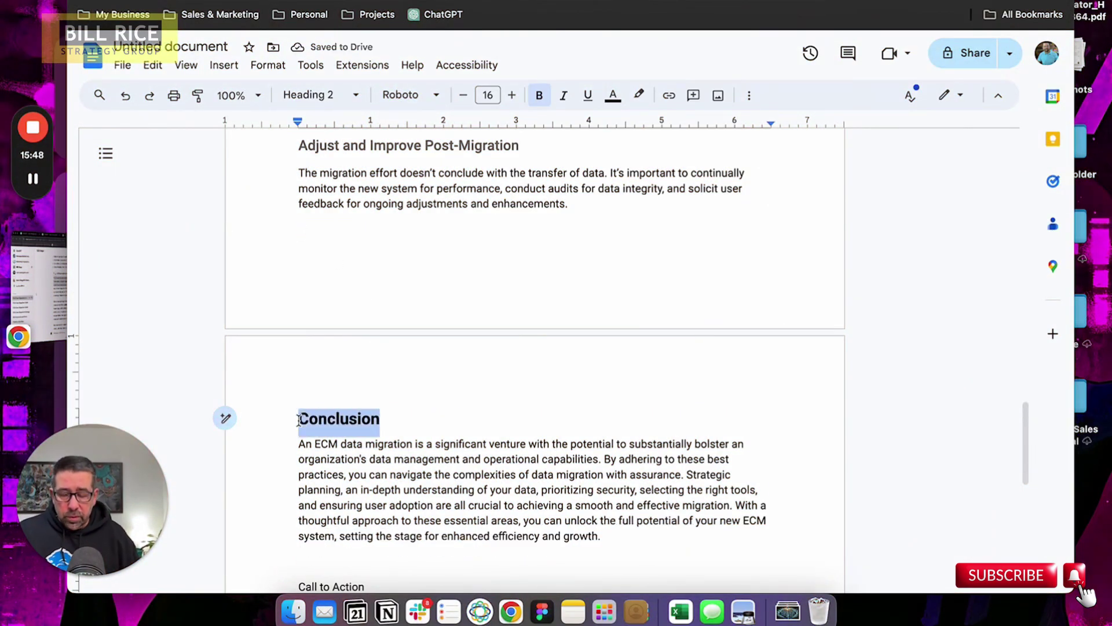
pyautogui.write('ECM ')
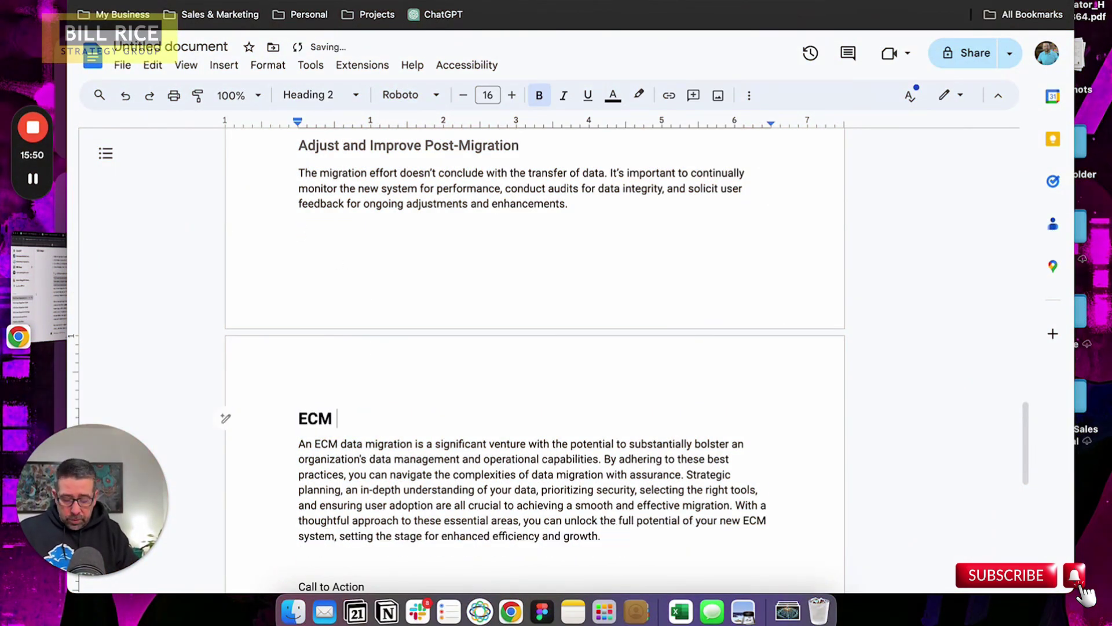
pyautogui.write('data migrat')
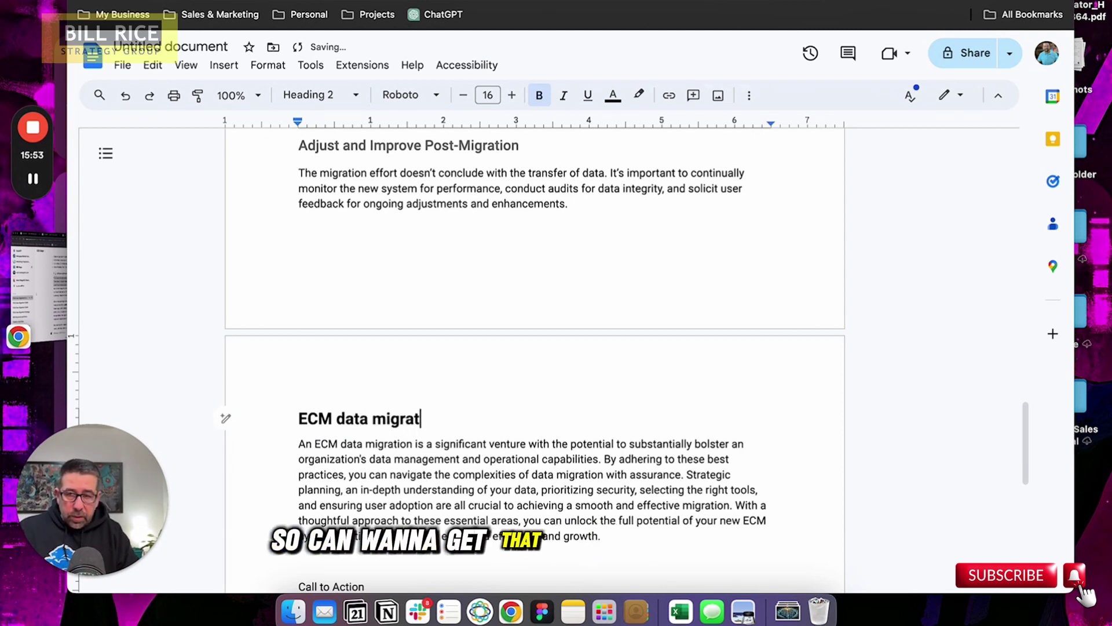
pyautogui.write('ion can be a')
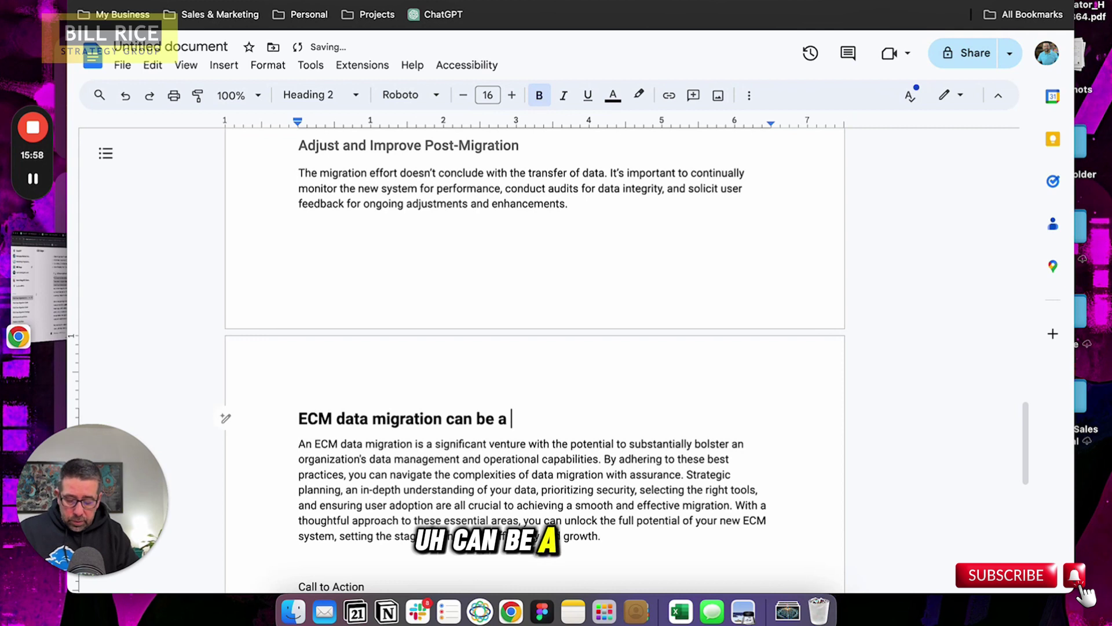
pyautogui.write(' significant challenge, but is defini')
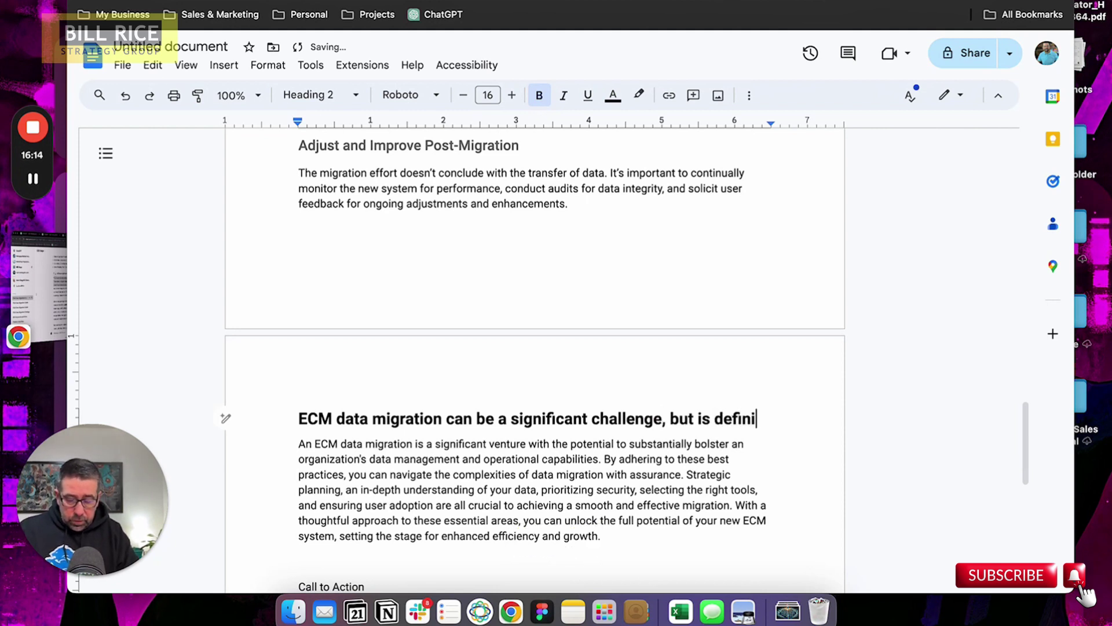
pyautogui.write('tely achievable')
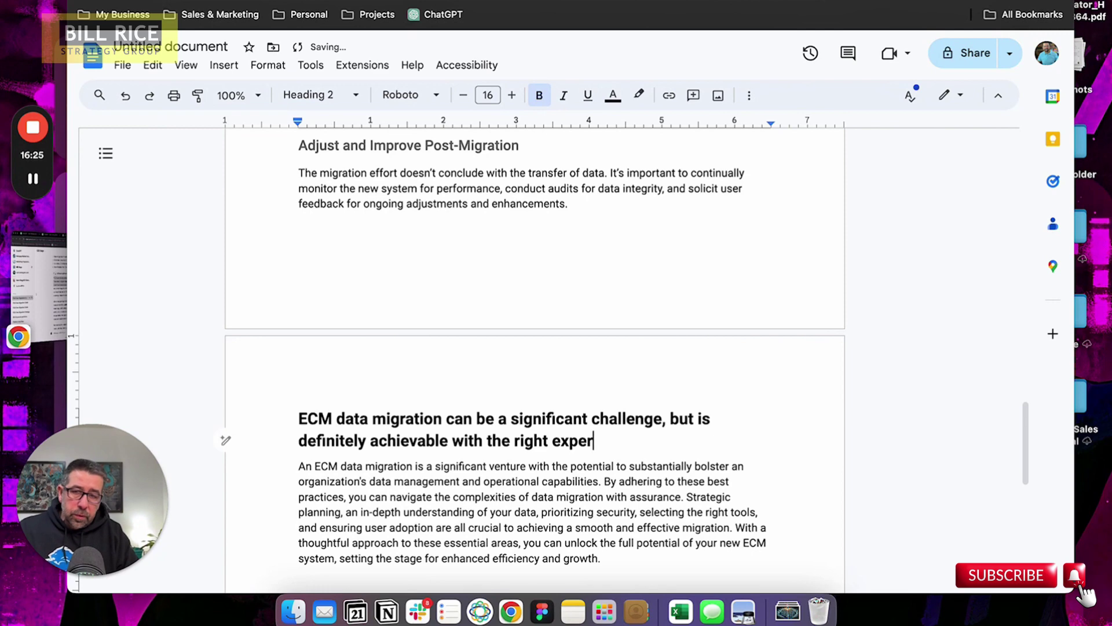
pyautogui.write('with the right expertise')
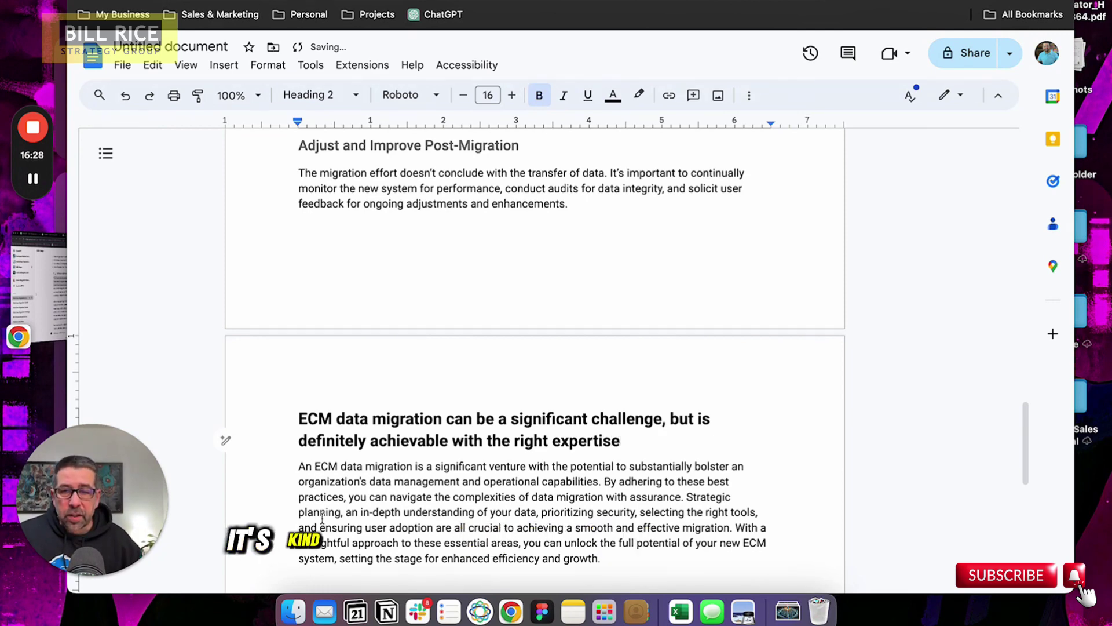
# - Replace "Call to Action" with the Heading 2 "Leverage Pyramid Solutions' ECM migration experience" and remove the blank line above it
pyautogui.scroll(-3, 323, 517)
pyautogui.click(303, 473)
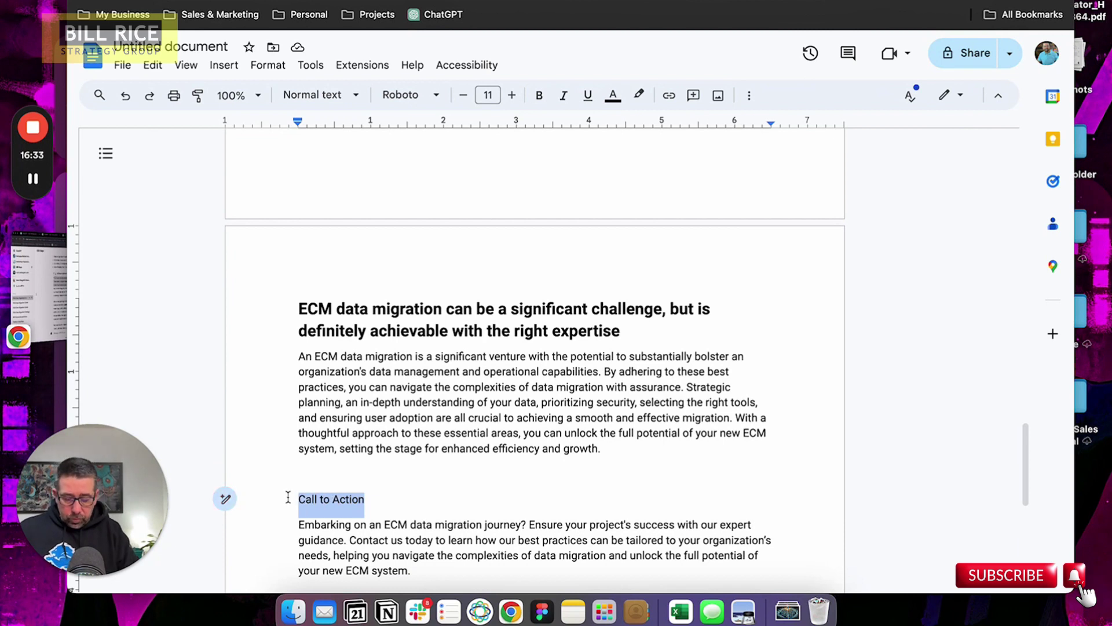
pyautogui.write('Lev')
pyautogui.press('BackSpace')
pyautogui.press('BackSpace')
pyautogui.press('BackSpace')
pyautogui.press('BackSpace')
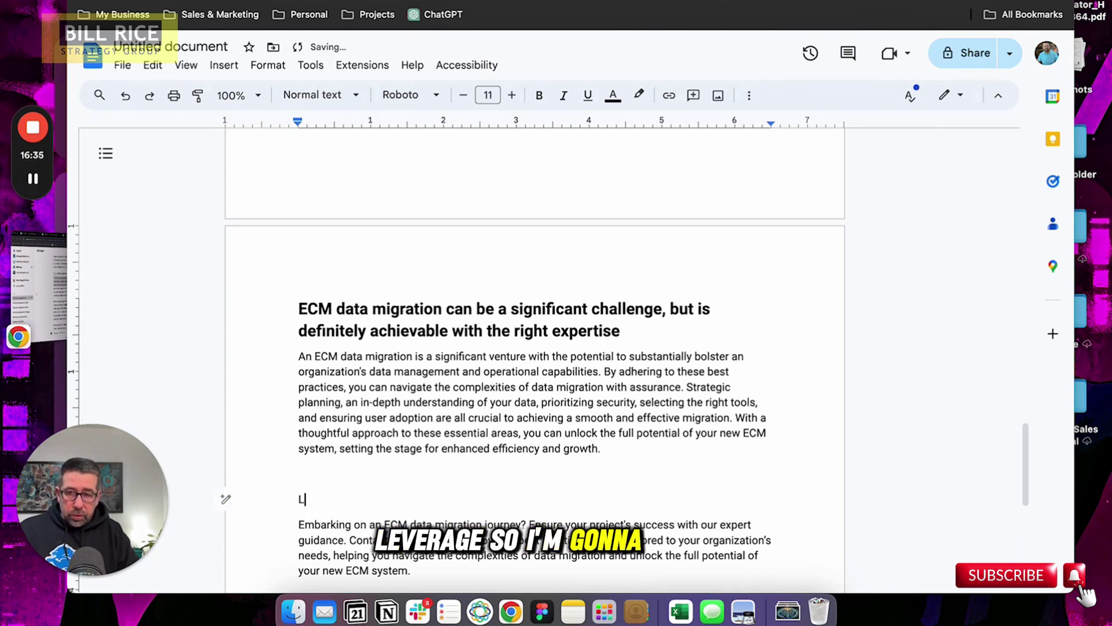
pyautogui.write('##')
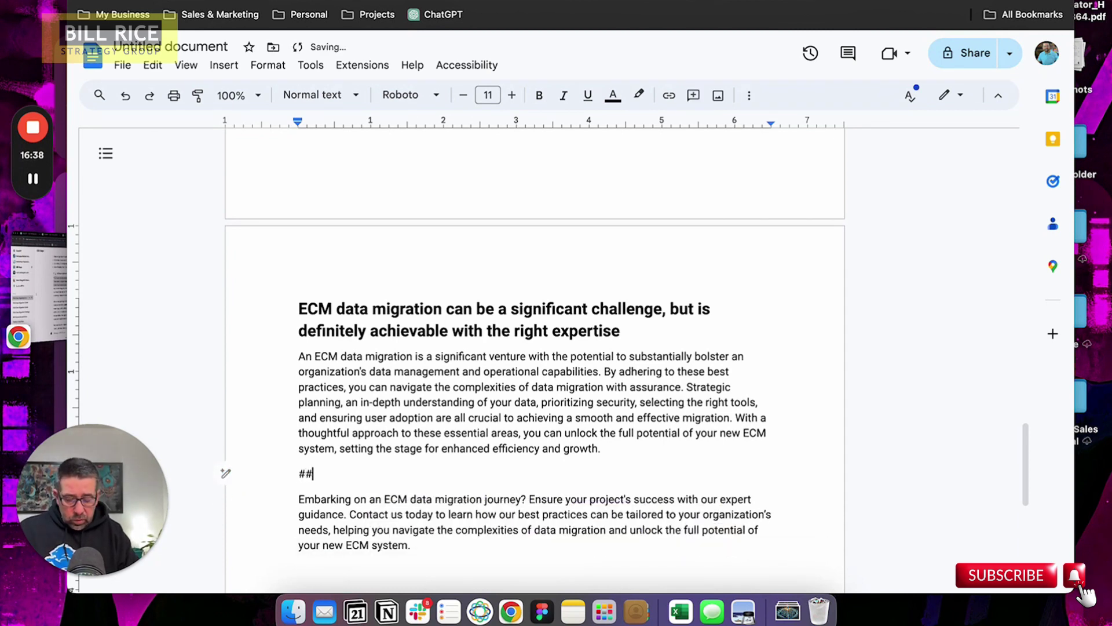
pyautogui.write(' L')
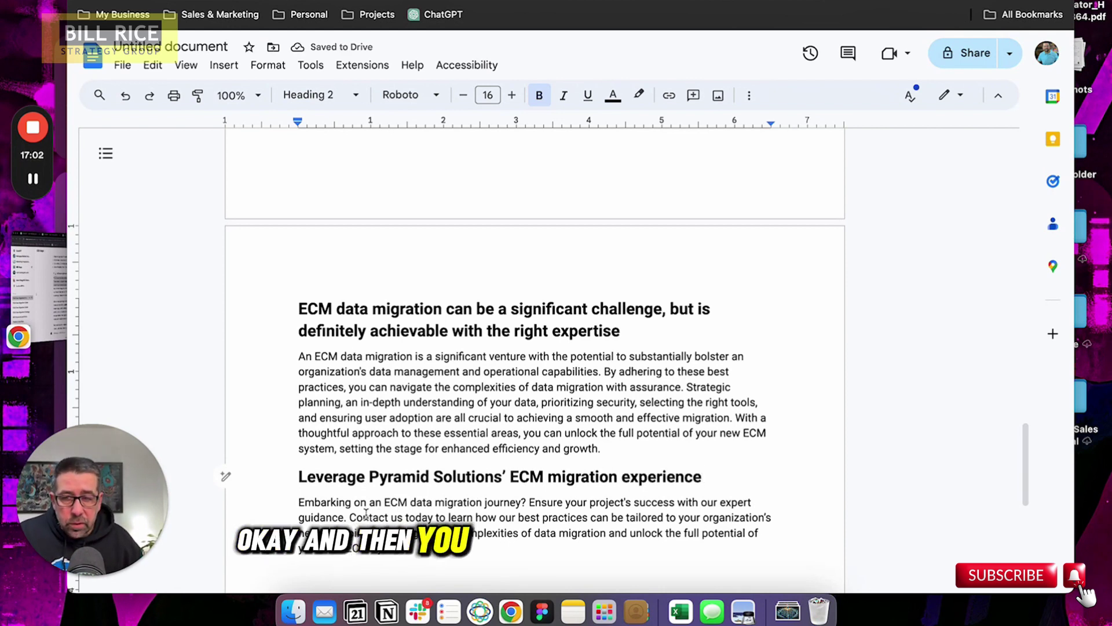
pyautogui.moveTo(350, 517); pyautogui.dragTo(433, 517)
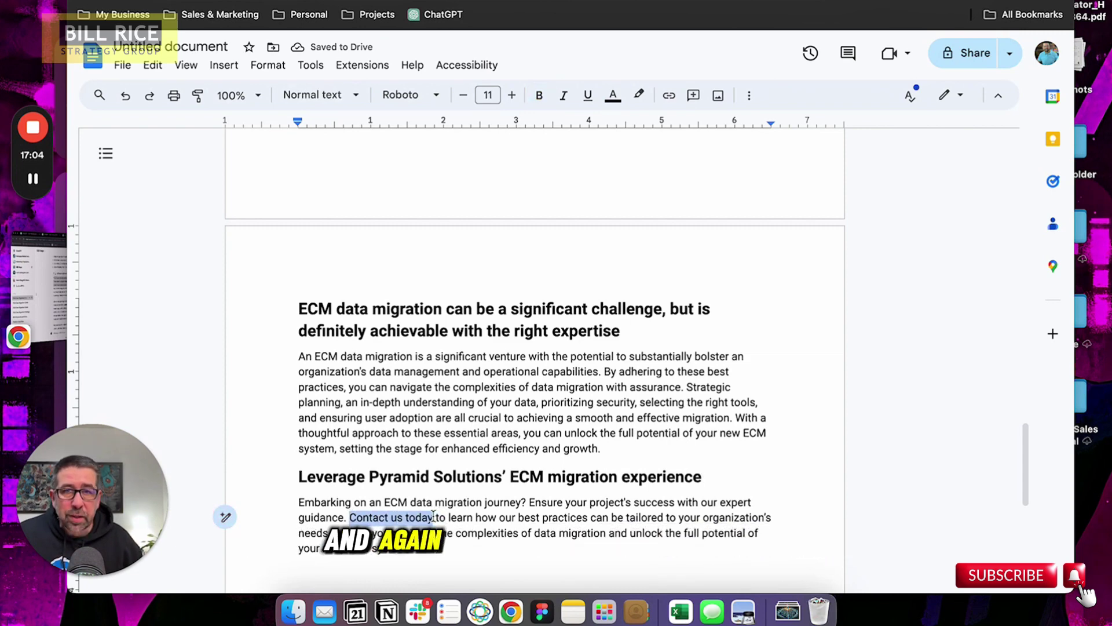
pyautogui.hotkey('ctrl', 'Tab')
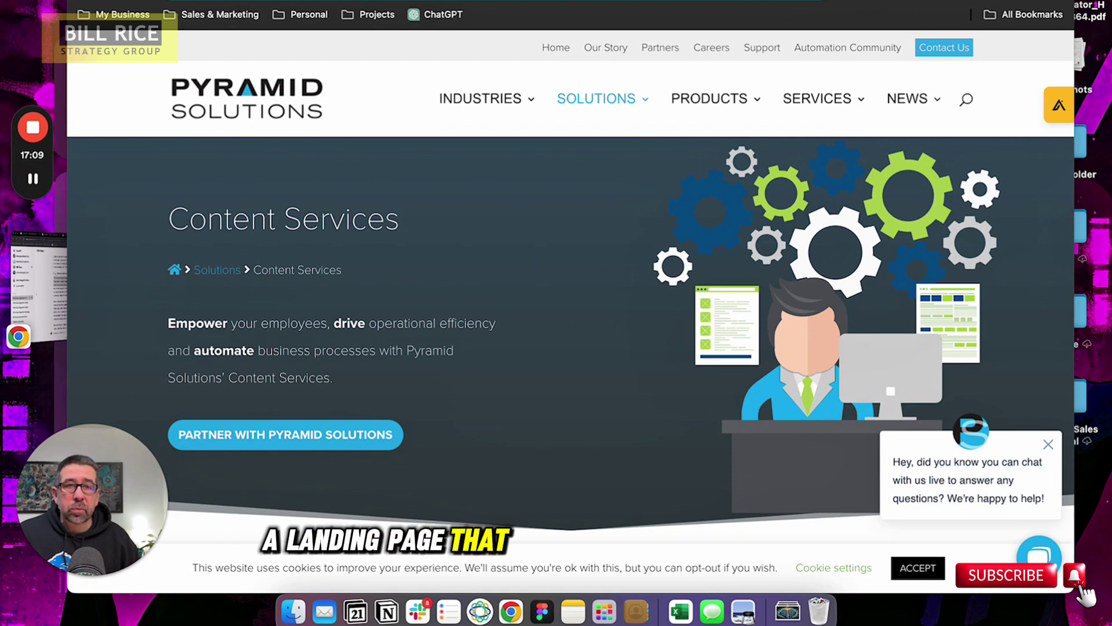
pyautogui.hotkey('ctrl', 'shift', 'Tab')
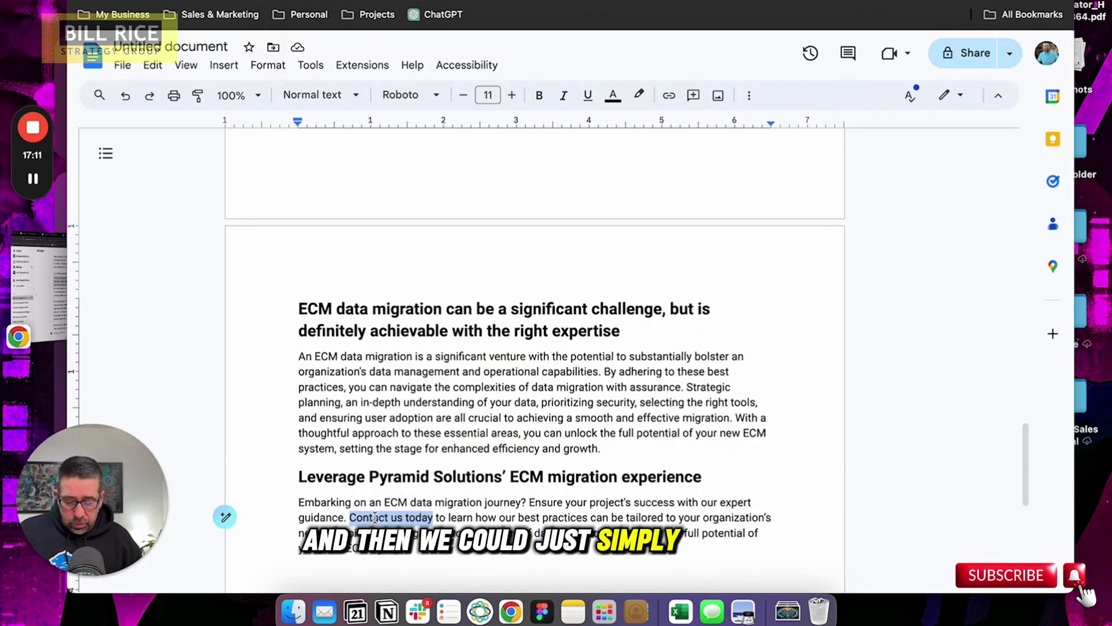
pyautogui.hotkey('ctrl', 'k')
pyautogui.write('https://pyramidsolutions.com/solutions/content-services/')
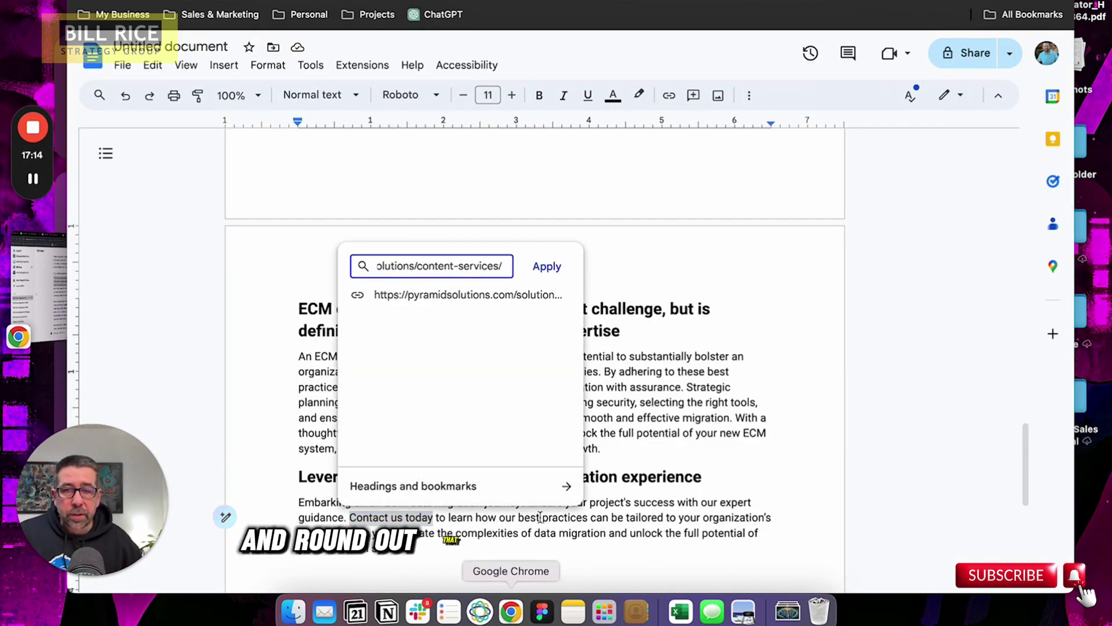
pyautogui.click(547, 265)
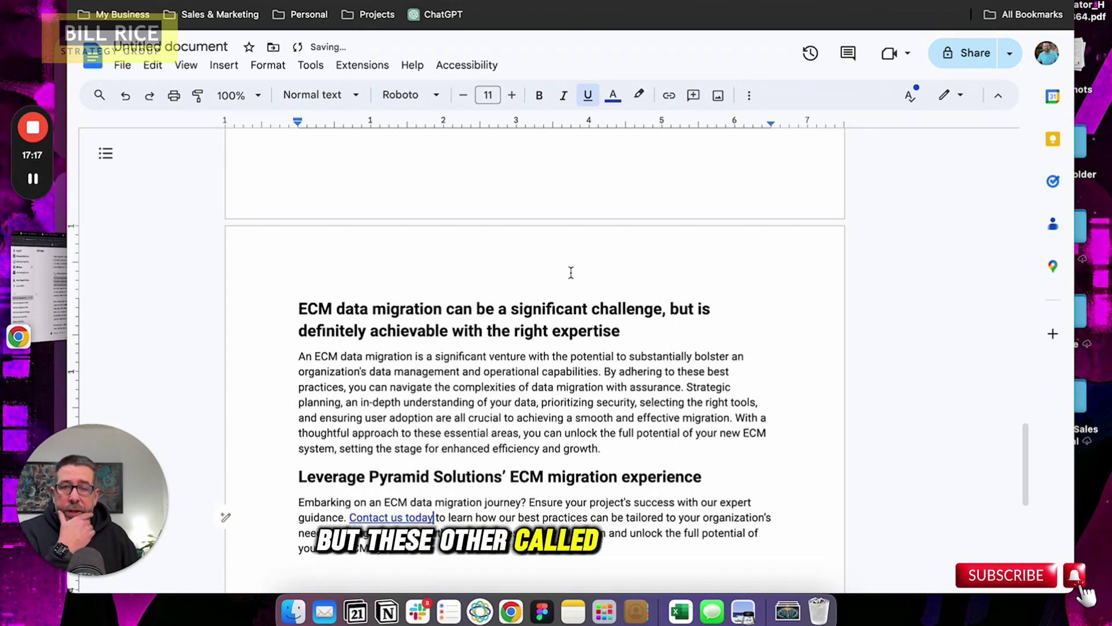
# - Highlight the "Leverage Pyramid Solutions' ECM migration experience" heading and the paragraph under it in yellow
pyautogui.scroll(15, 564, 290)
pyautogui.scroll(8, 570, 271)
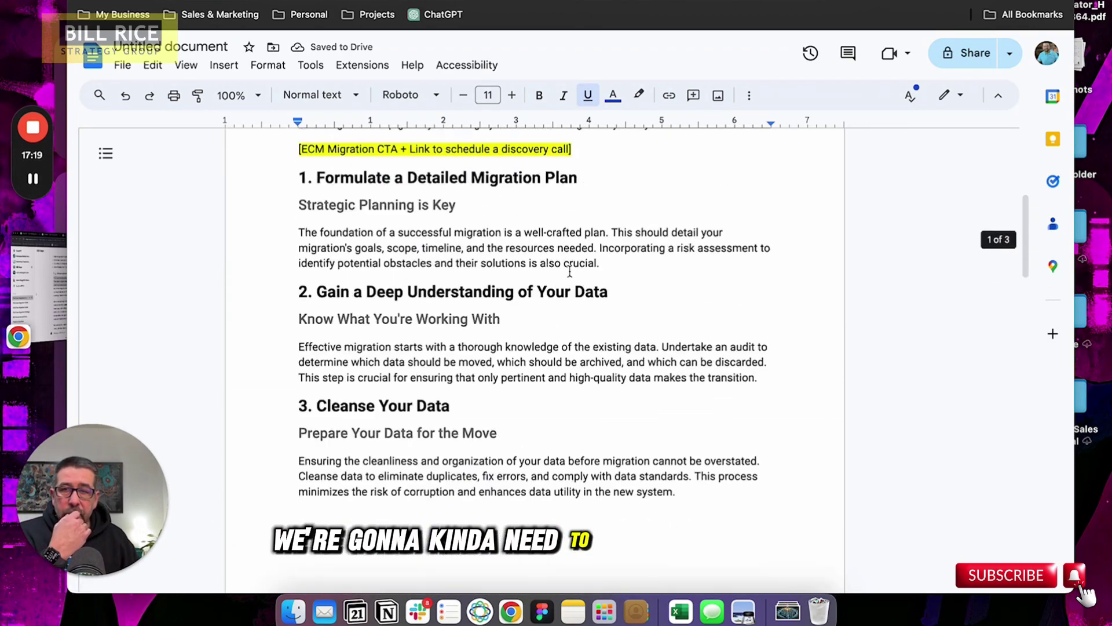
pyautogui.scroll(-15, 570, 270)
pyautogui.scroll(-7, 569, 271)
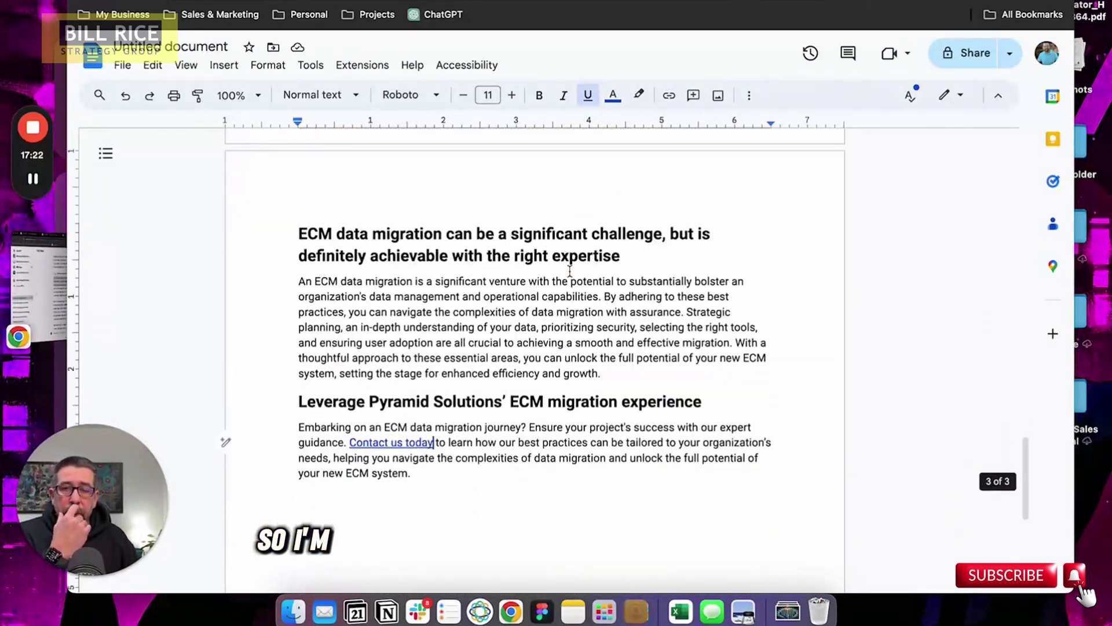
pyautogui.moveTo(300, 253); pyautogui.dragTo(407, 323)
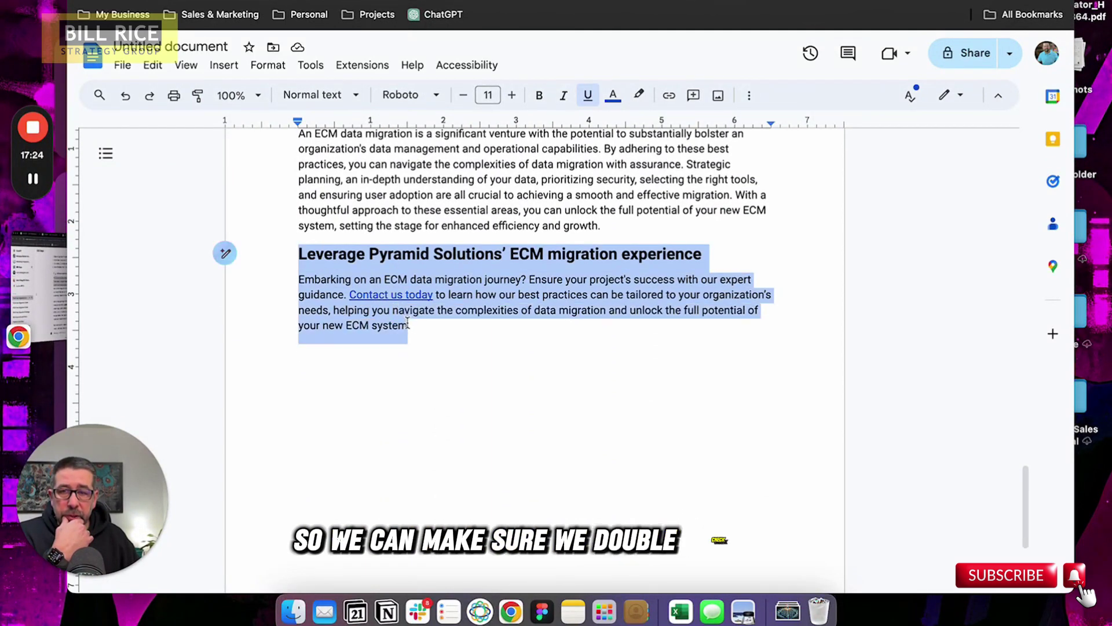
pyautogui.click(638, 95)
pyautogui.click(693, 166)
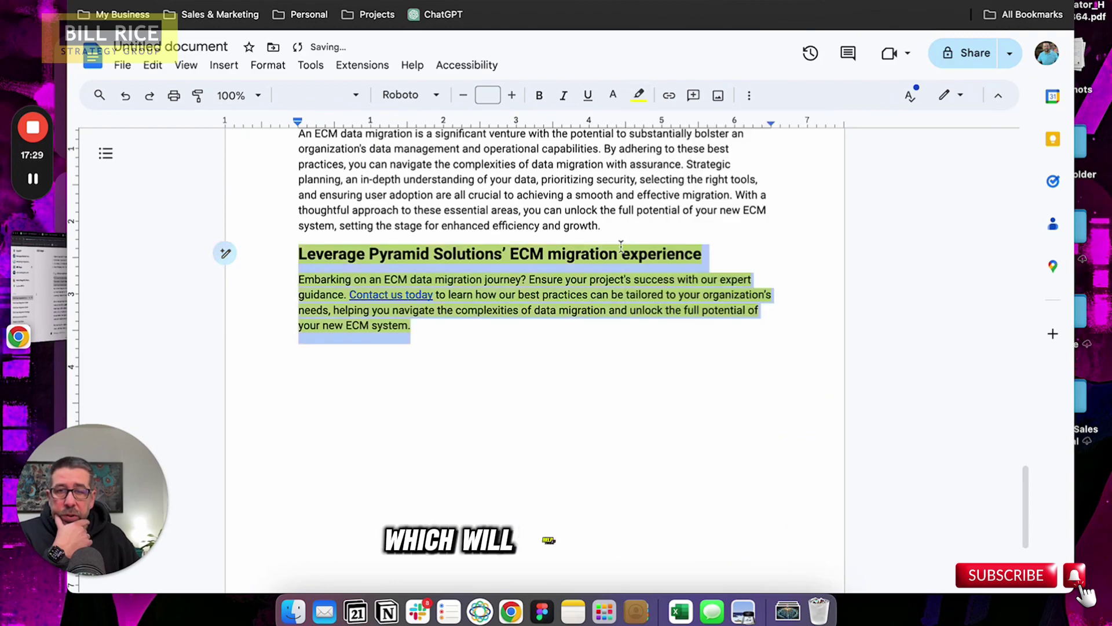
# - Add a blank line between the description paragraph and the article's main title
pyautogui.scroll(5, 621, 246)
pyautogui.scroll(20, 621, 246)
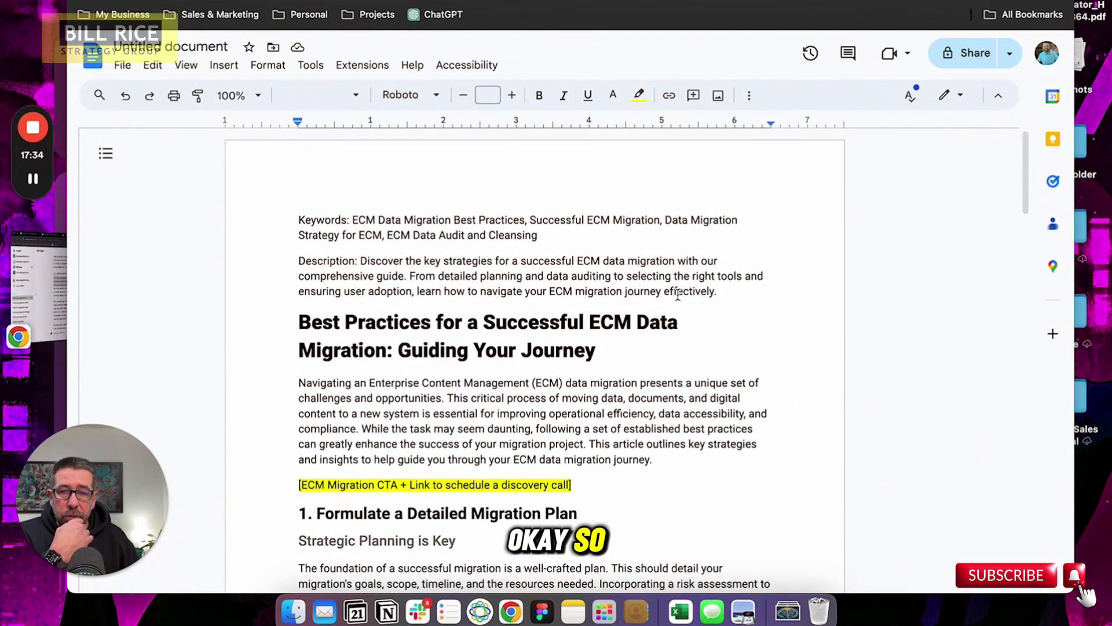
pyautogui.click(724, 290)
pyautogui.press('Return')
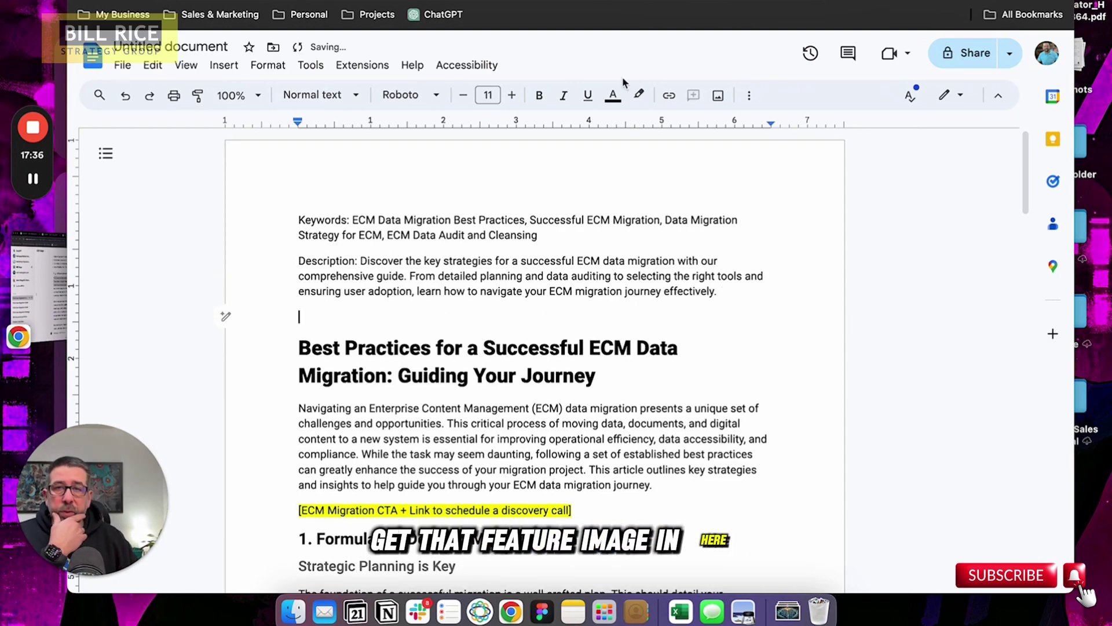
# - Switch to ChatGPT, download the generated ECM migration roadmap image from the blog image GPT chat, and rate the GPT three stars
pyautogui.press('super+Tab')
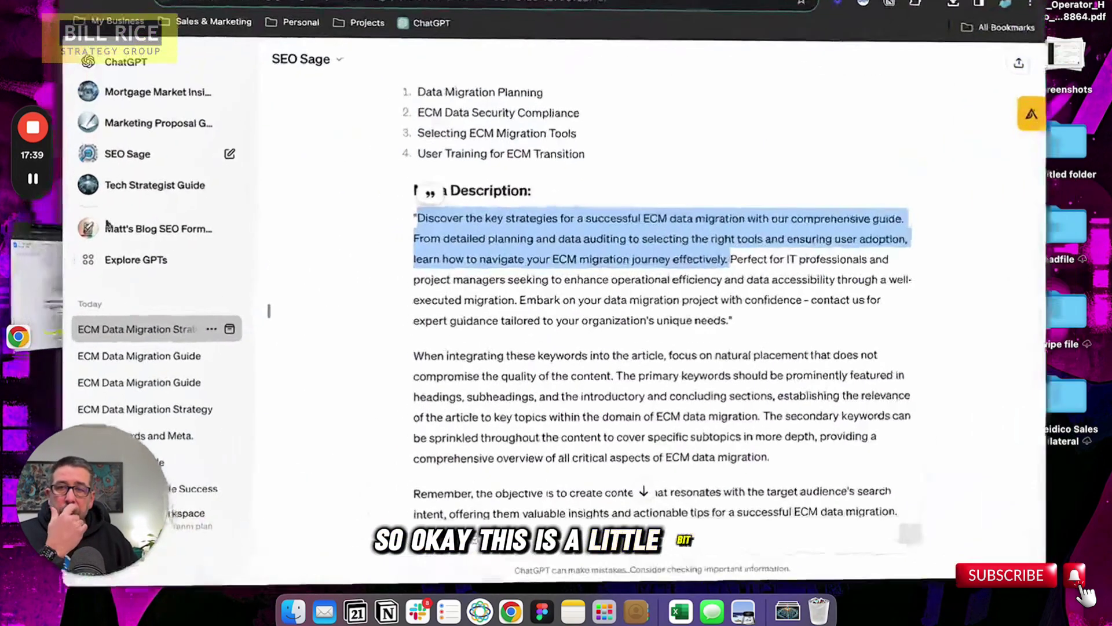
pyautogui.hotkey('ctrl', 'Tab')
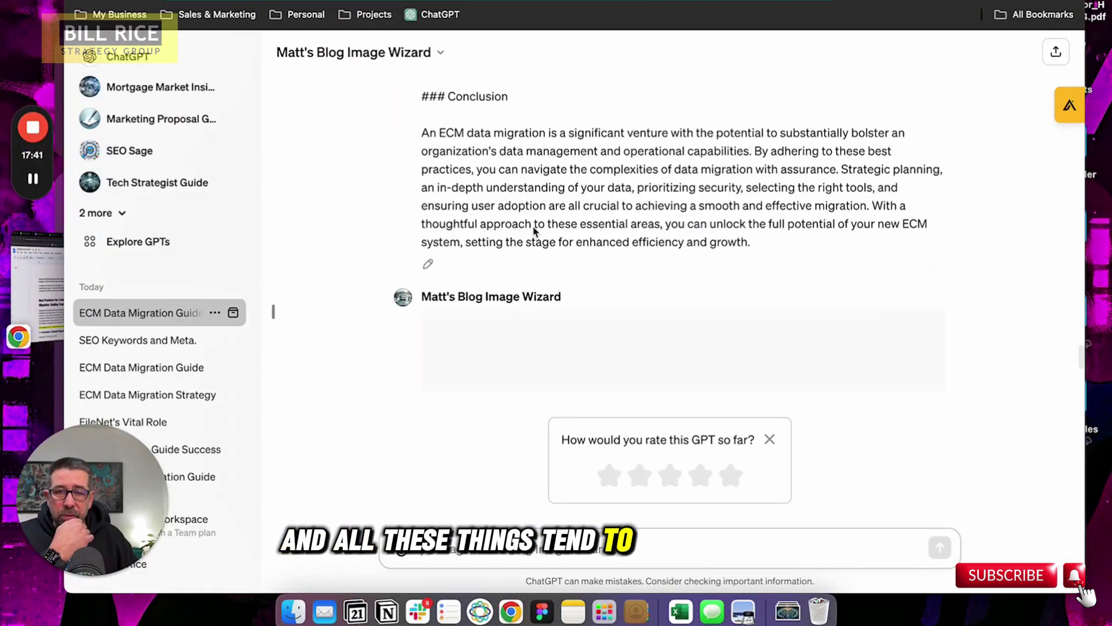
pyautogui.scroll(3, 604, 318)
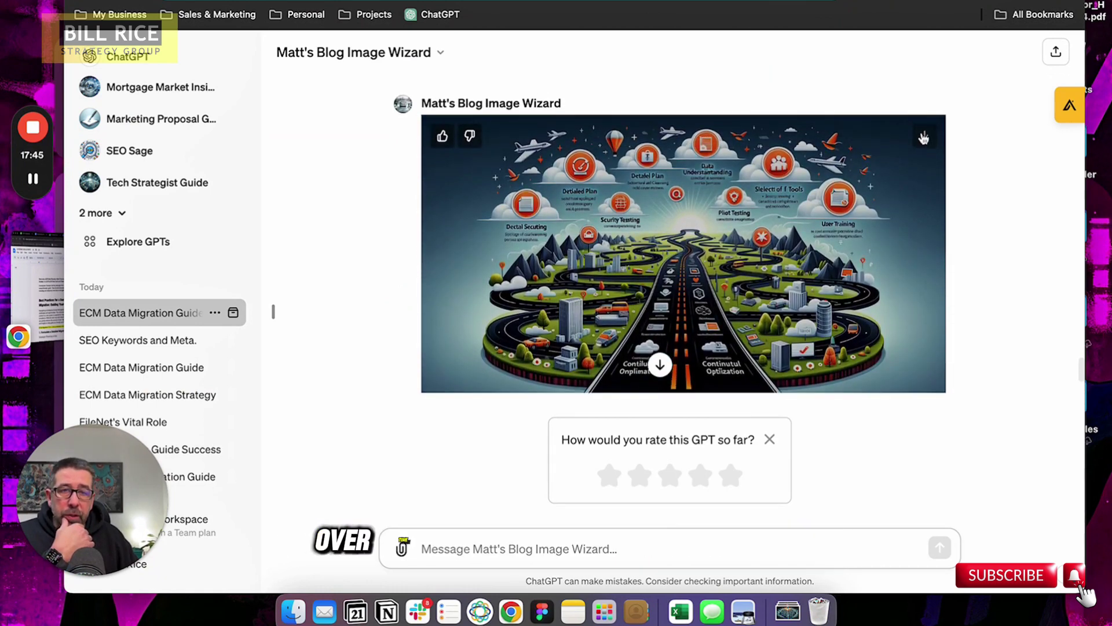
pyautogui.click(670, 475)
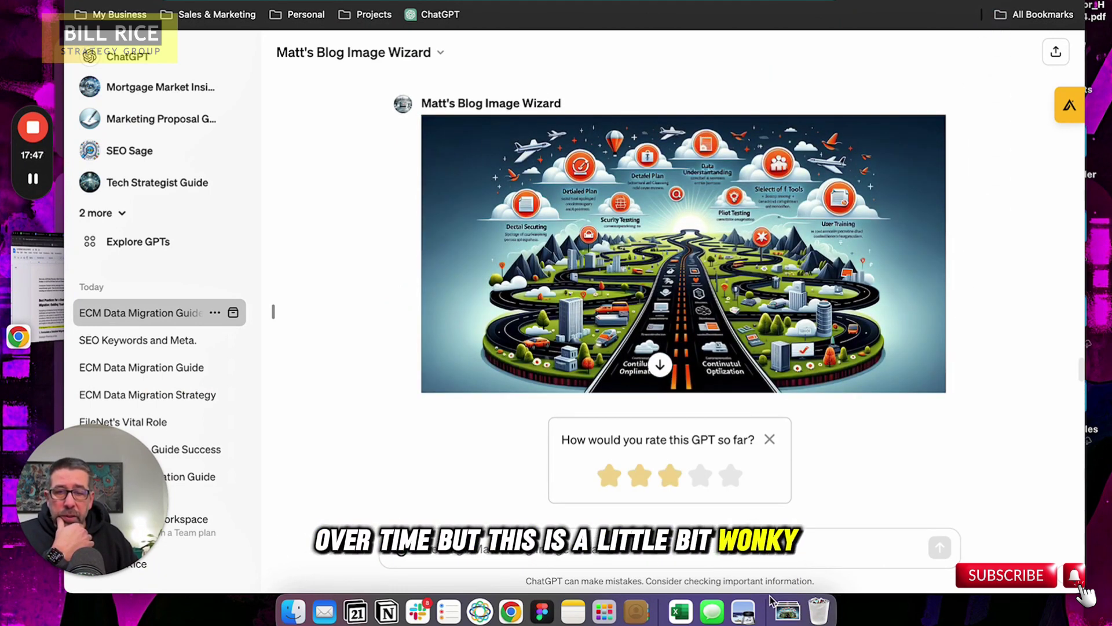
# - Open the DALL·E 2024-03-21 10.09.28 WebP image from Downloads in Preview and export it as a PNG to the same folder
pyautogui.click(293, 611)
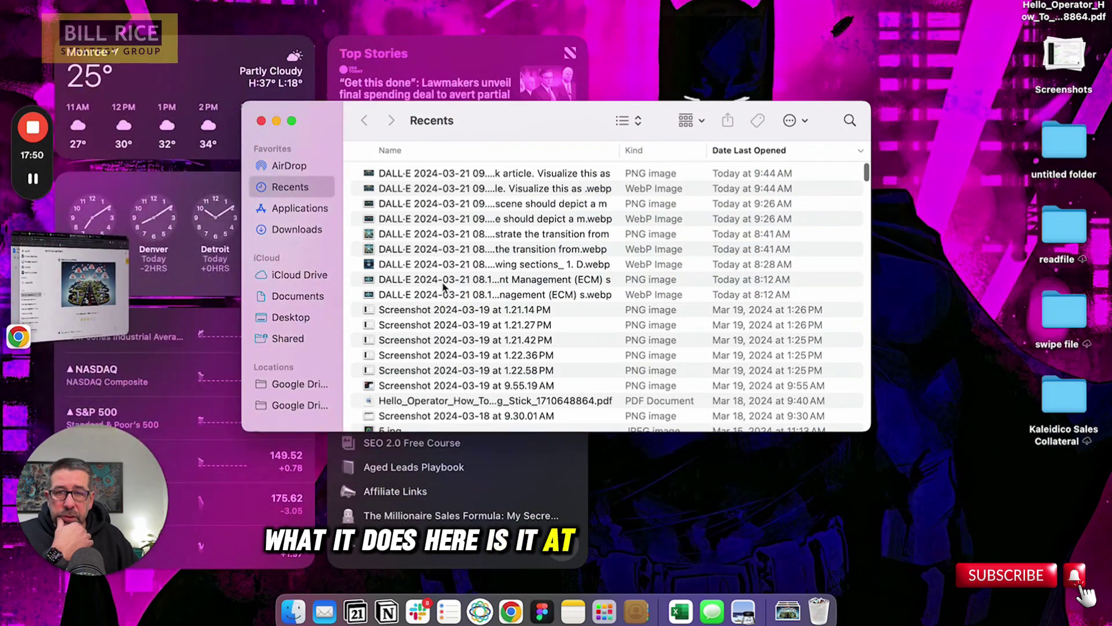
pyautogui.click(509, 173)
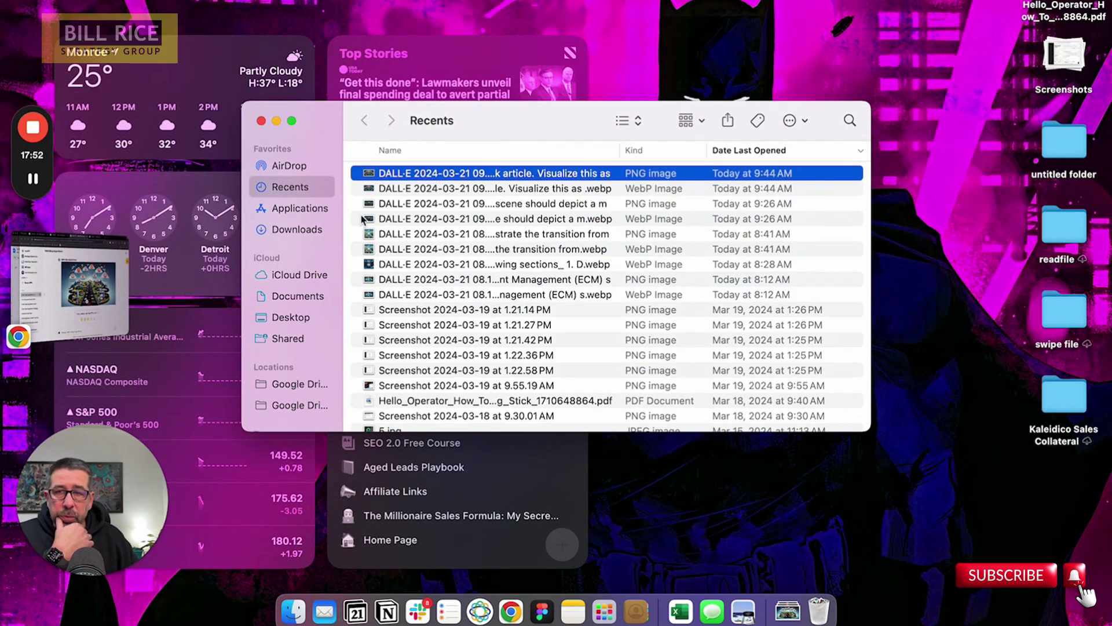
pyautogui.click(297, 229)
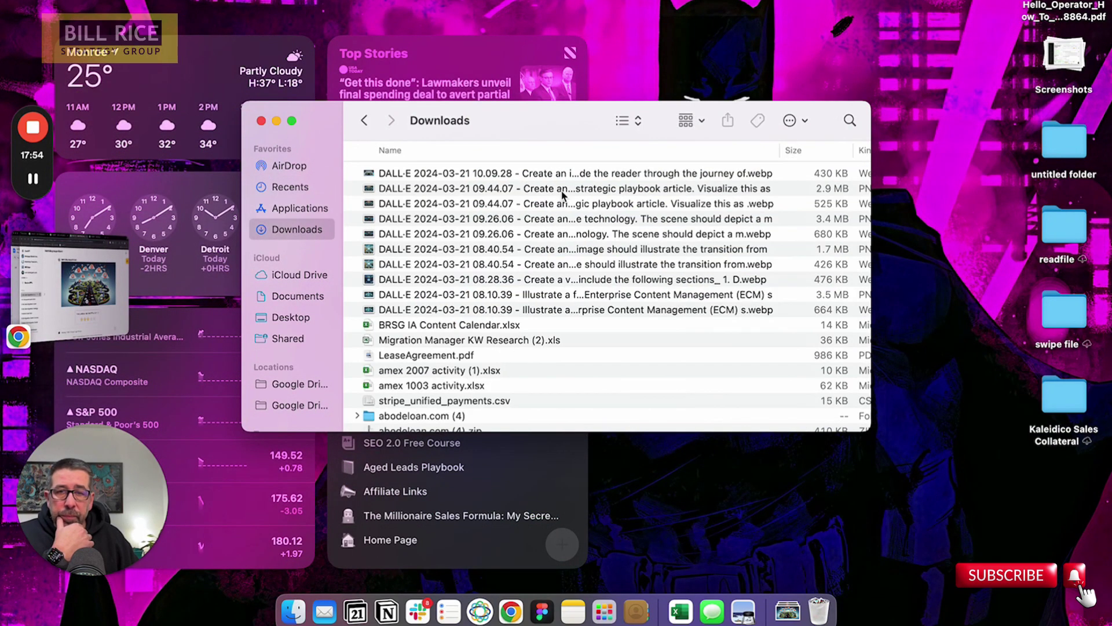
pyautogui.click(599, 173)
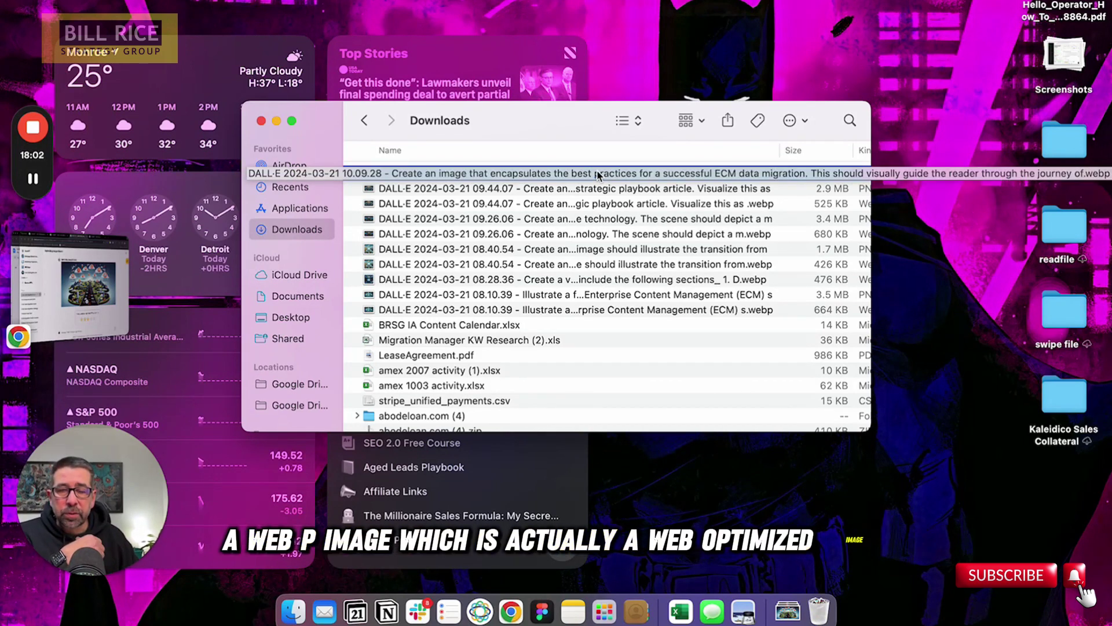
pyautogui.rightClick(599, 174)
pyautogui.moveTo(388, 196)
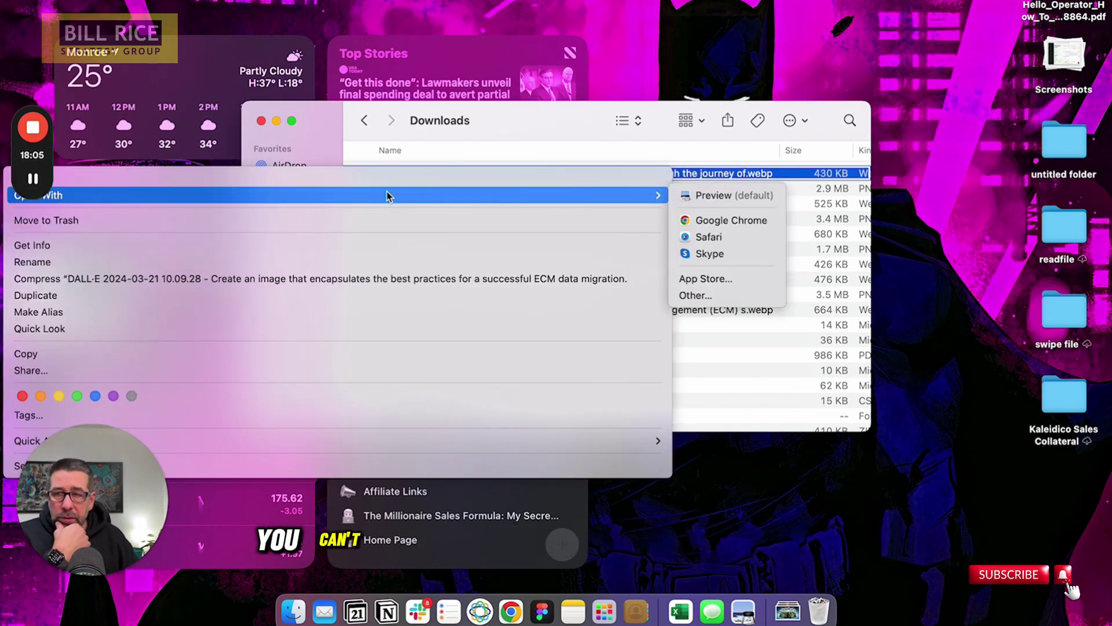
pyautogui.click(691, 196)
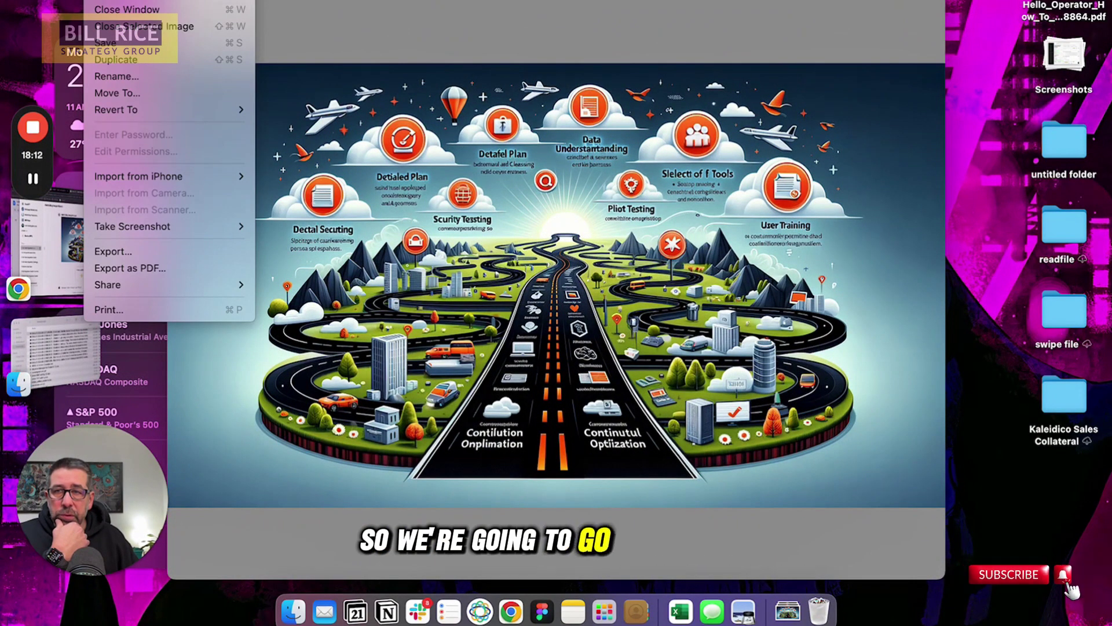
pyautogui.click(113, 251)
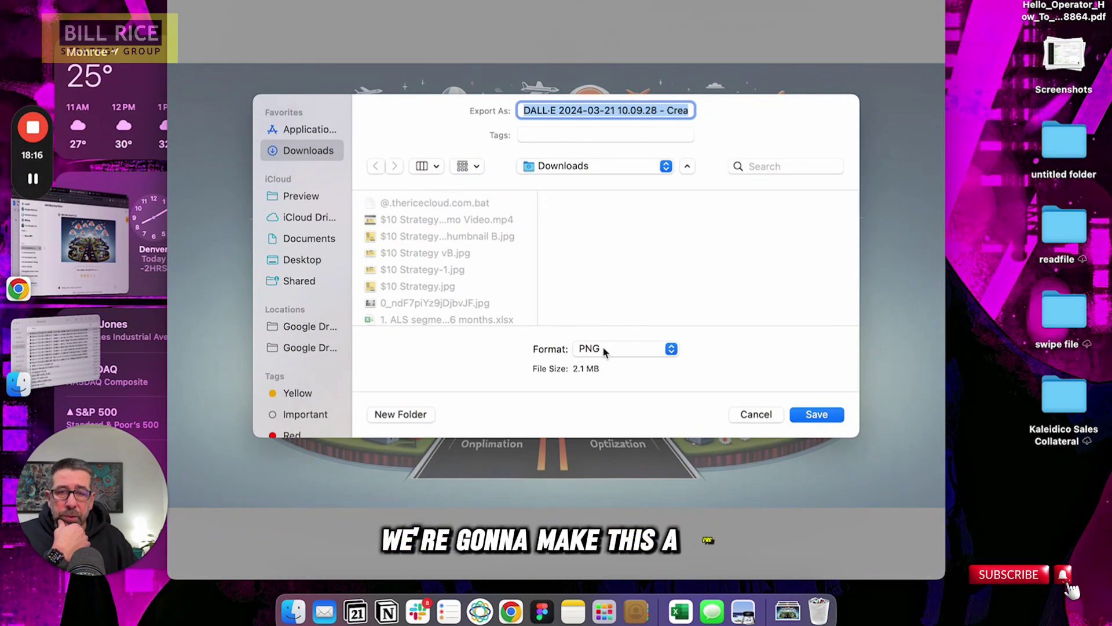
pyautogui.click(816, 415)
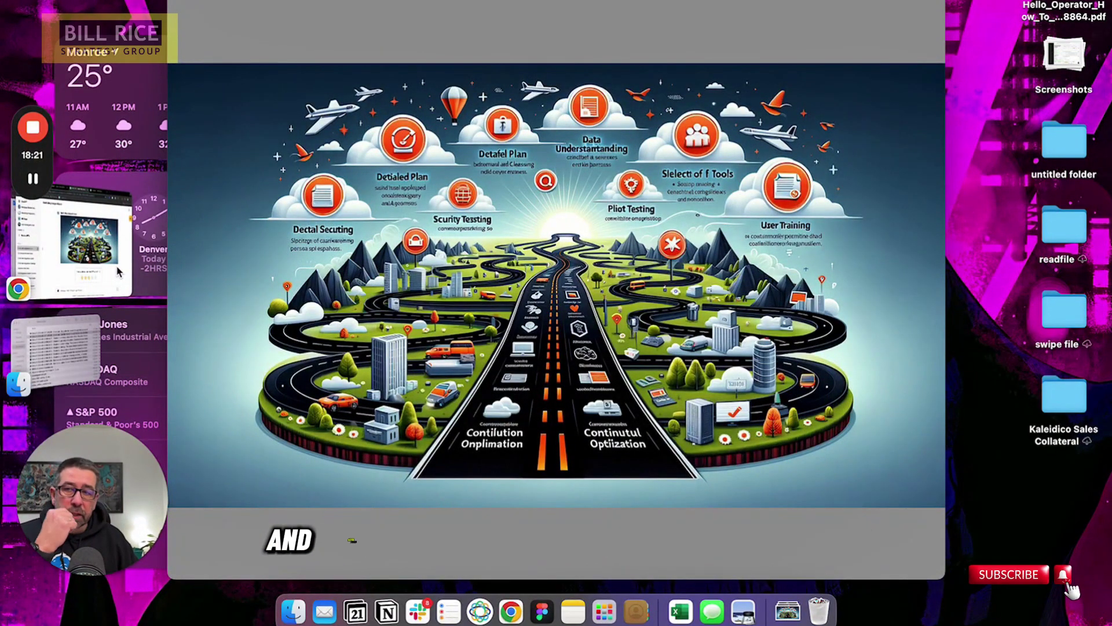
# - Switch back to the Google Docs article and insert the DALL·E 2024-03-21 10.09.28 PNG from Downloads on the blank line above the main title
pyautogui.click(115, 265)
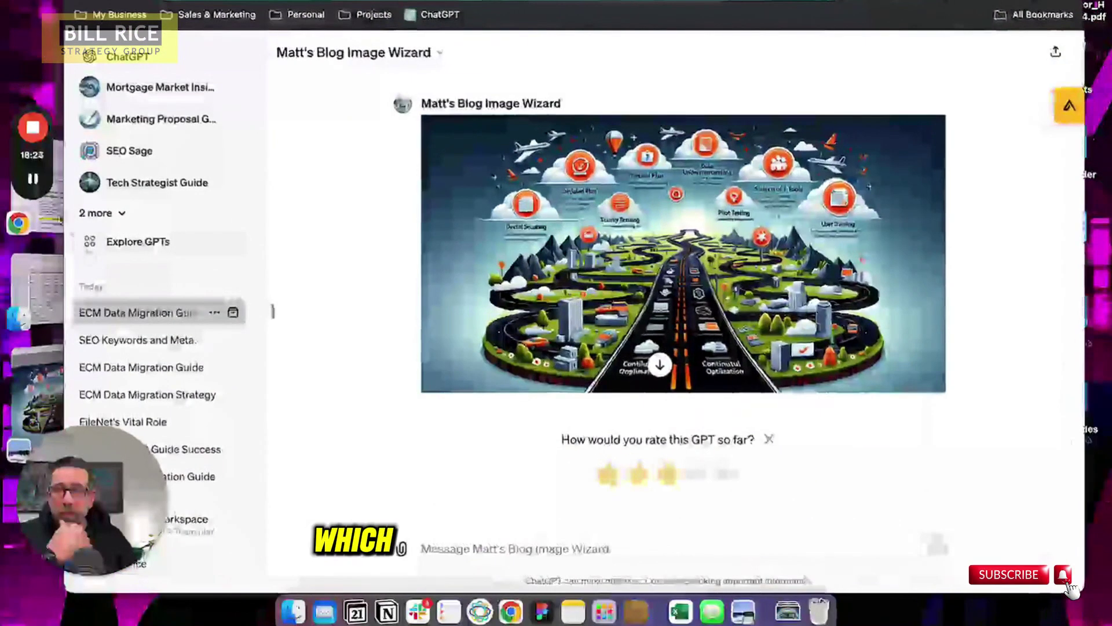
pyautogui.click(49, 217)
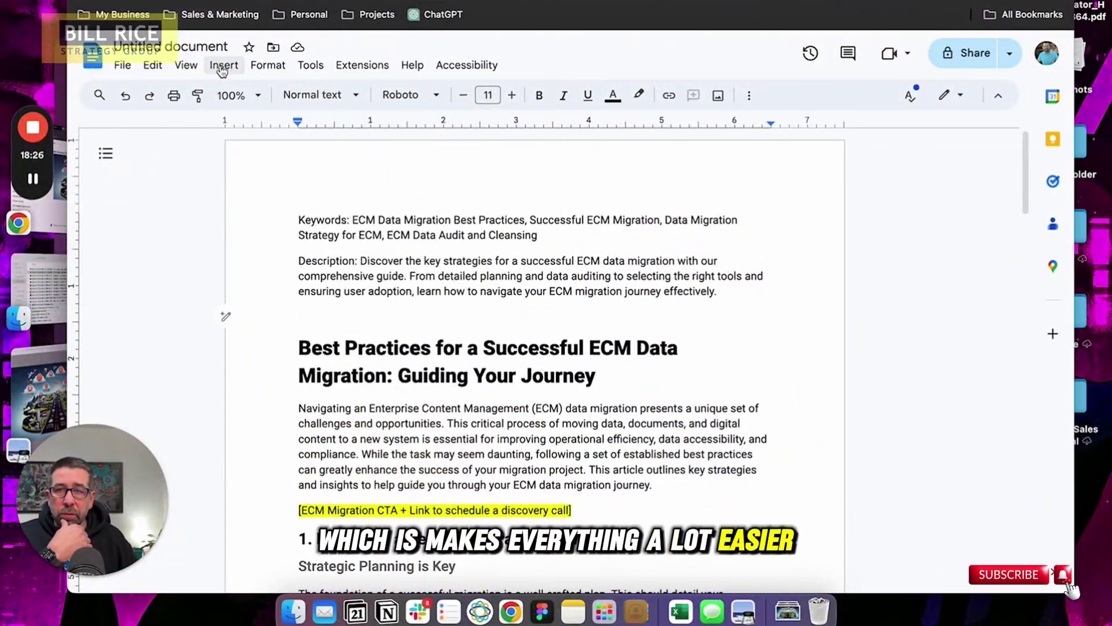
pyautogui.click(224, 66)
pyautogui.moveTo(235, 93)
pyautogui.click(481, 94)
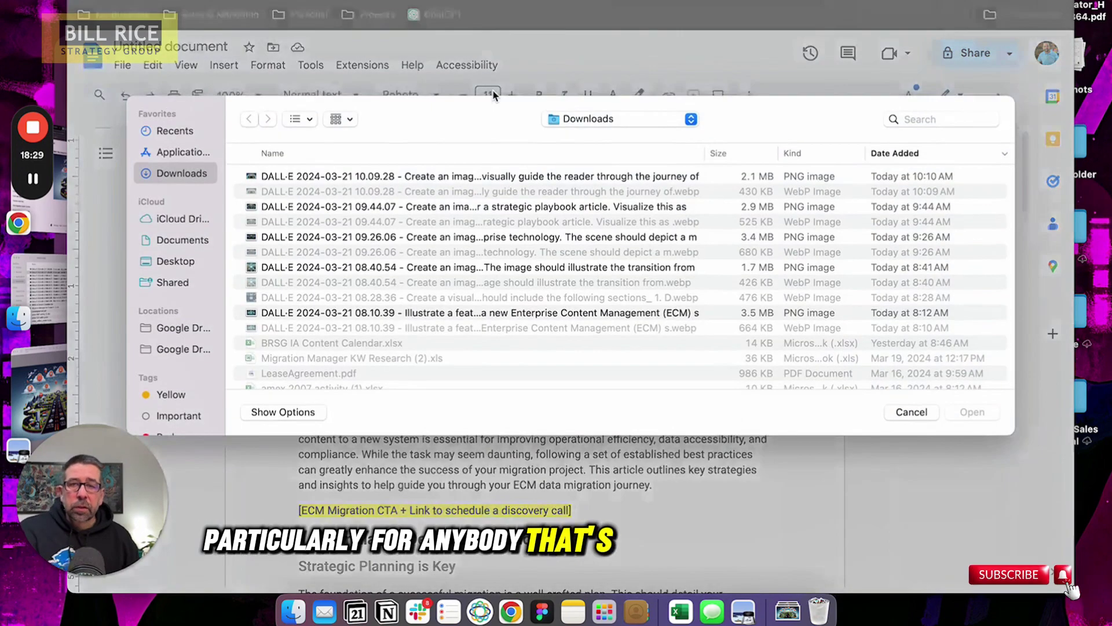
pyautogui.click(336, 176)
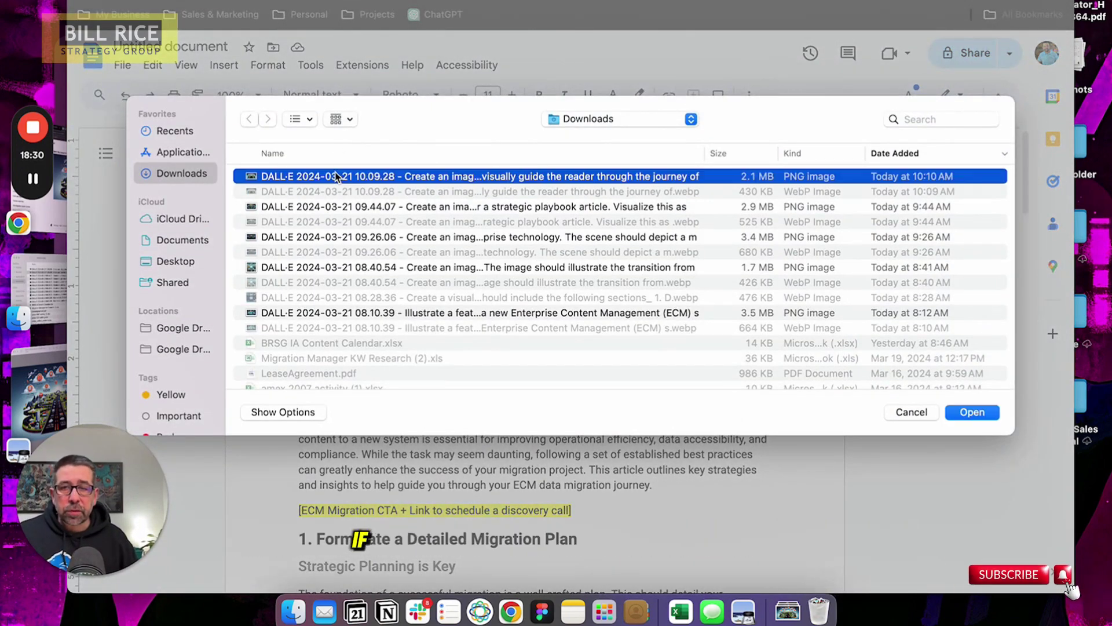
pyautogui.click(971, 411)
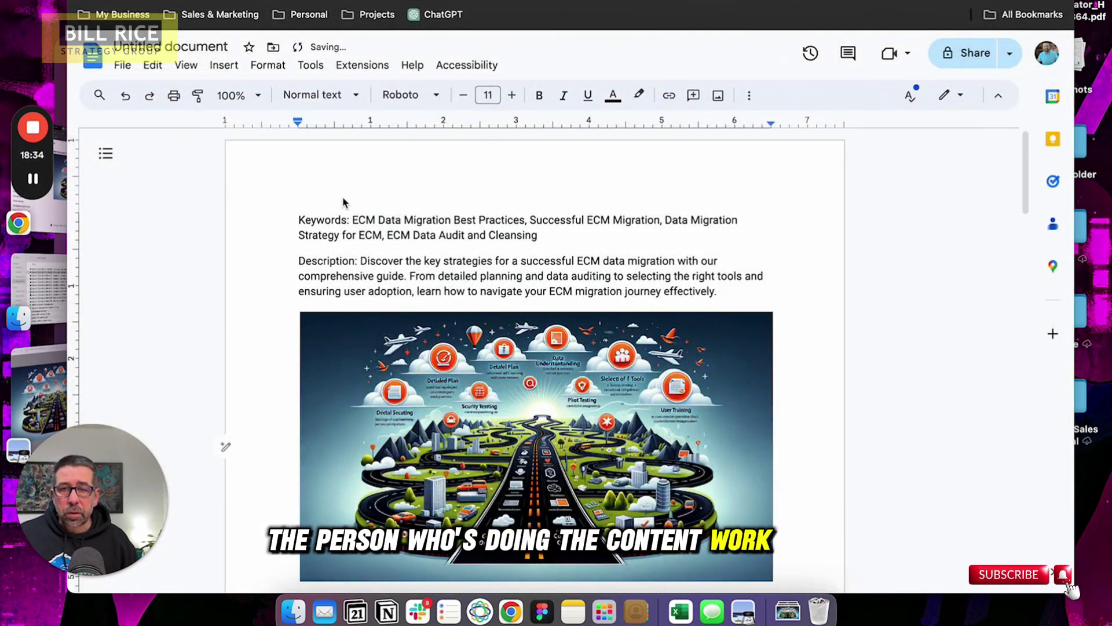
# - Rename the document "Best Practices for a Successful ECM Data Migration: Guiding Your Journey - Pyramid Solutions", copying the article's main title
pyautogui.scroll(-5, 297, 329)
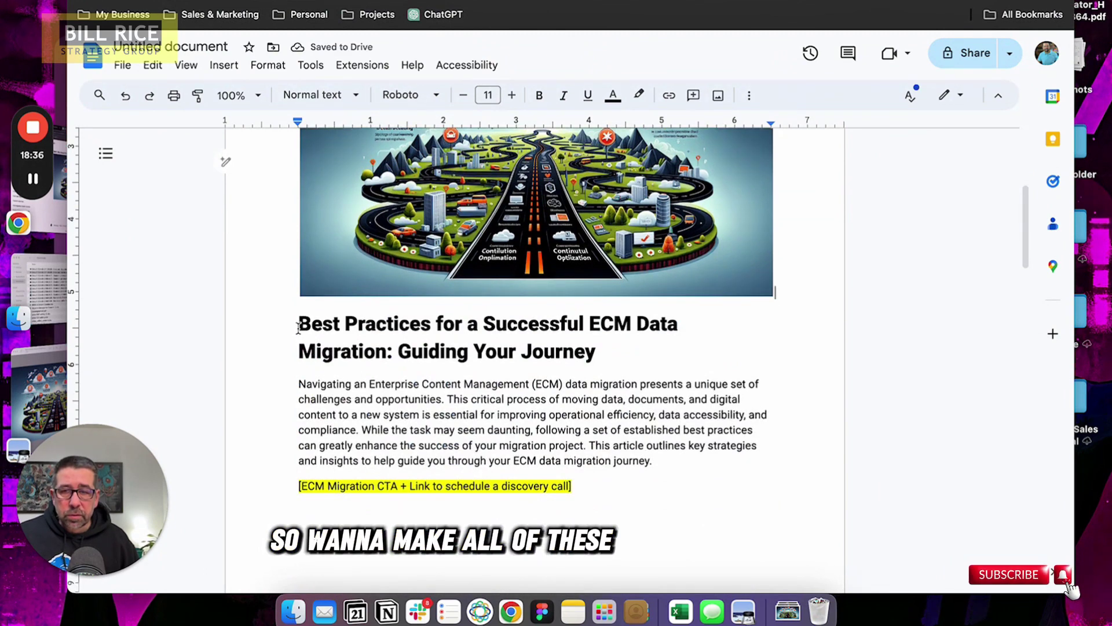
pyautogui.moveTo(298, 327); pyautogui.dragTo(592, 351)
pyautogui.press('super+c')
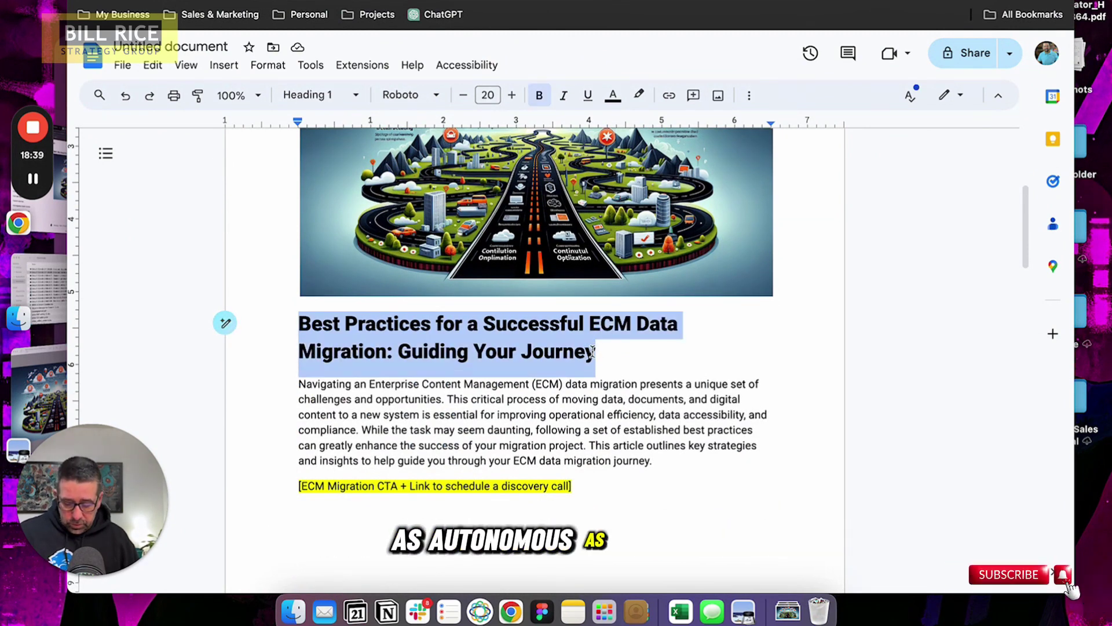
pyautogui.click(206, 46)
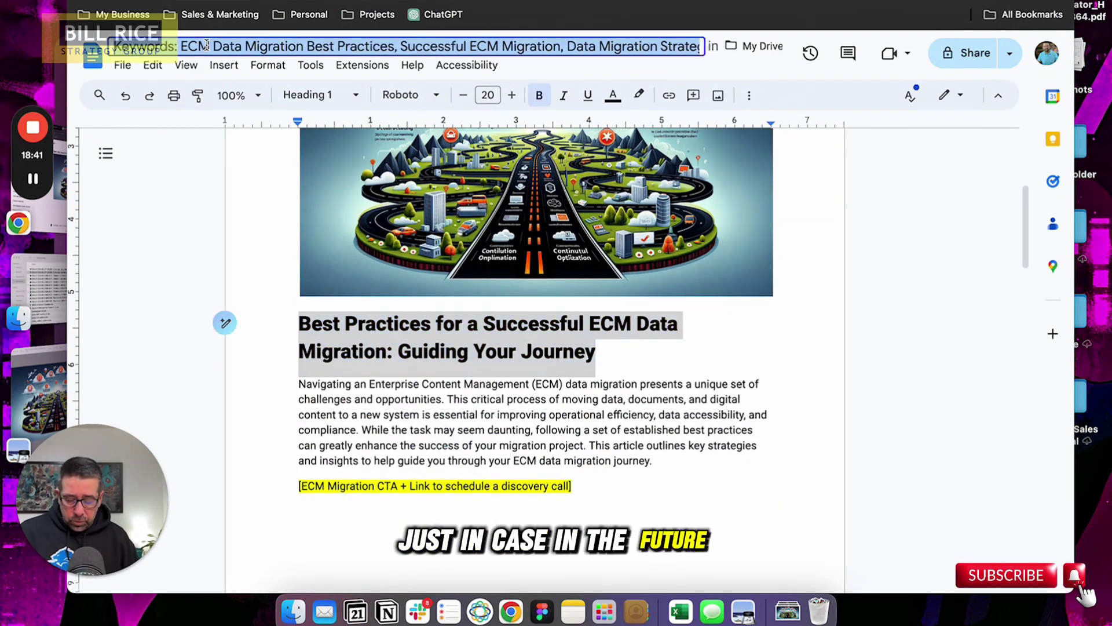
pyautogui.press('super+v')
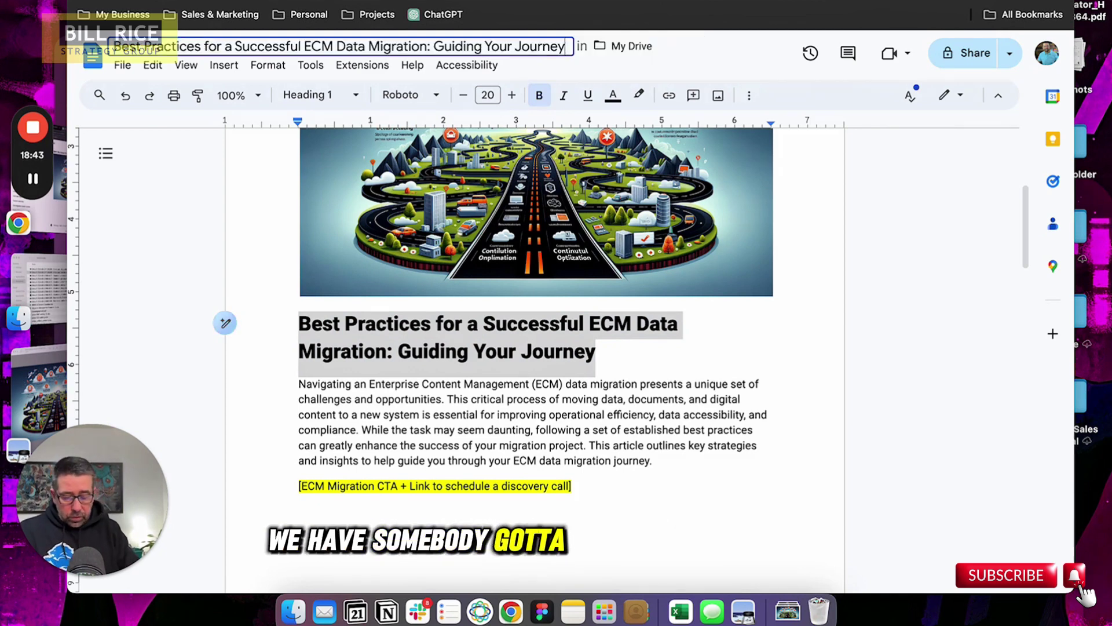
pyautogui.write('- Pyramid Solutions')
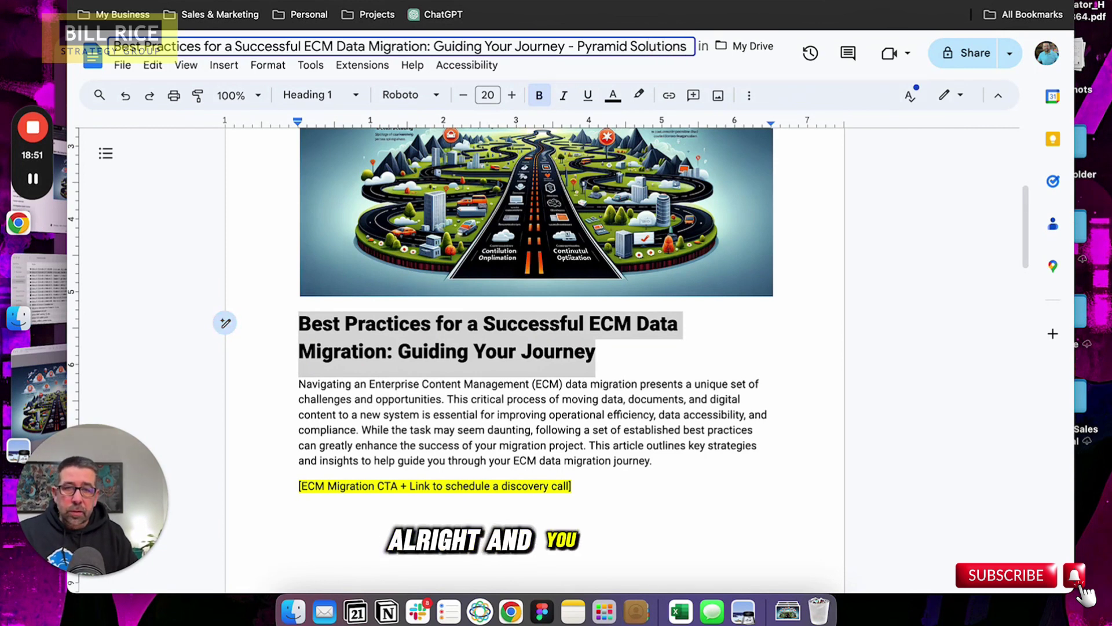
pyautogui.press('Return')
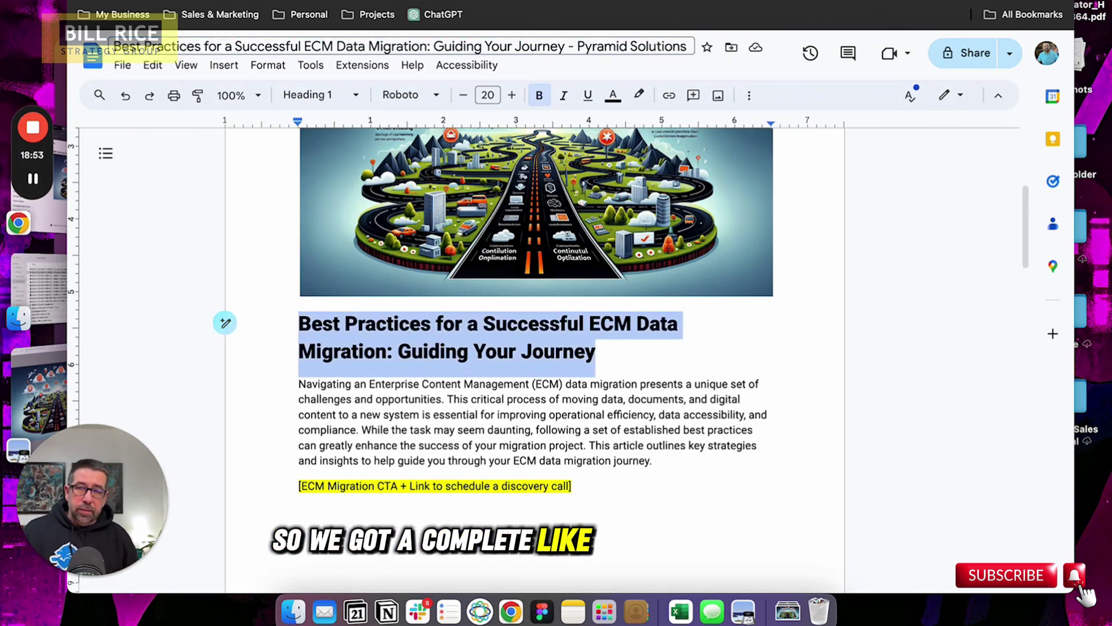
pyautogui.click(736, 391)
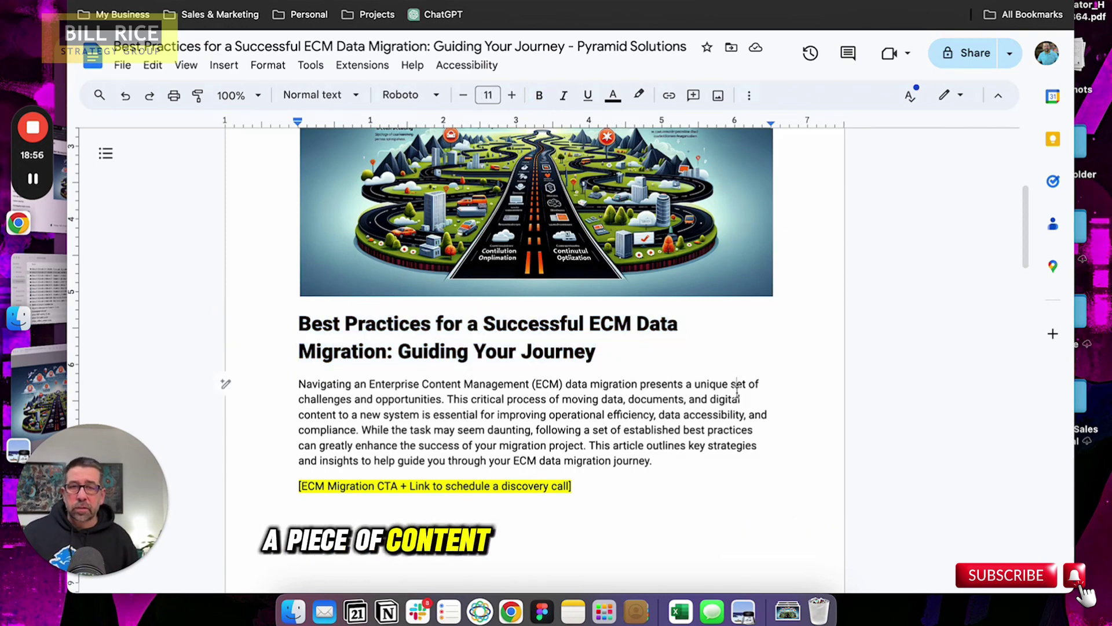